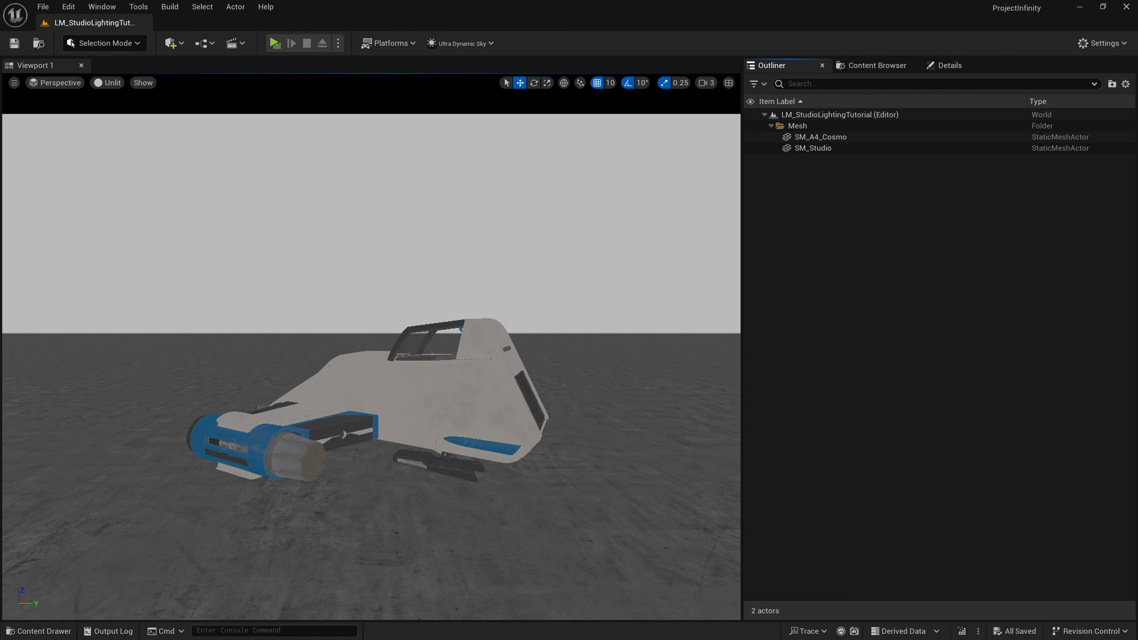
{"action": "left_click", "coordinate": [108, 82]}
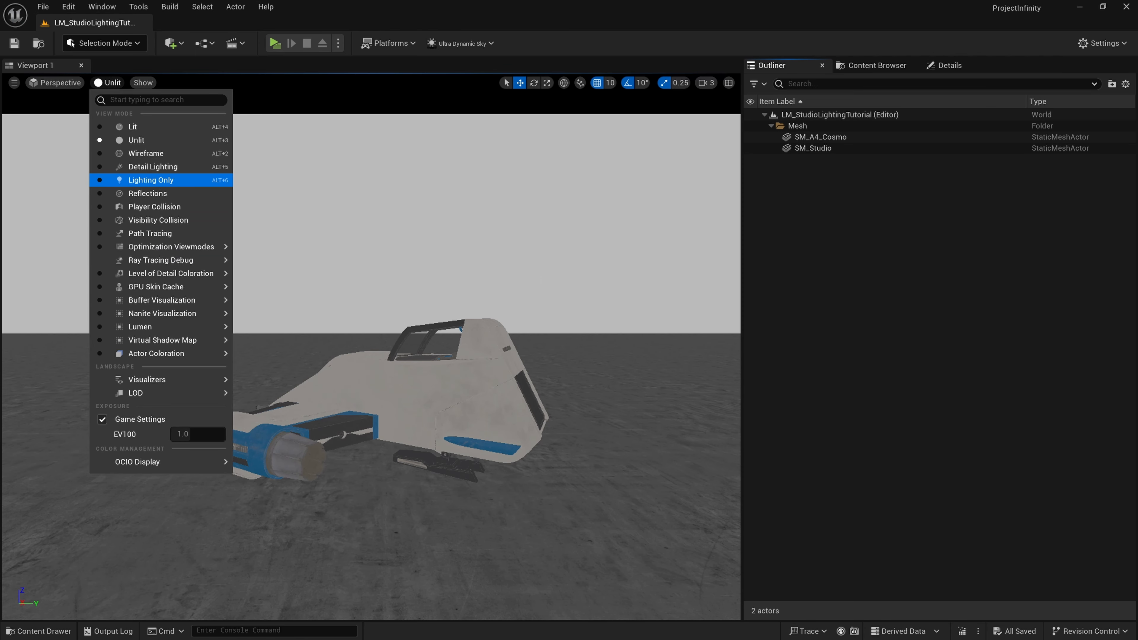
{"action": "key", "text": "Escape"}
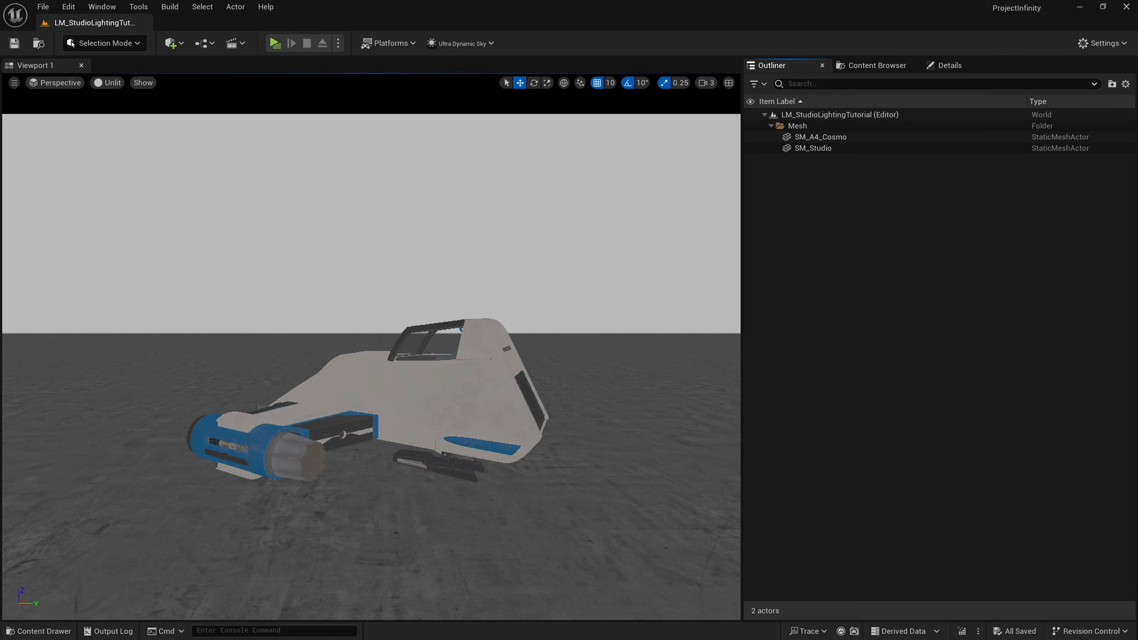
{"action": "right_click_drag", "start_coordinate": [538, 313], "coordinate": [314, 294]}
{"action": "key", "text": "d"}
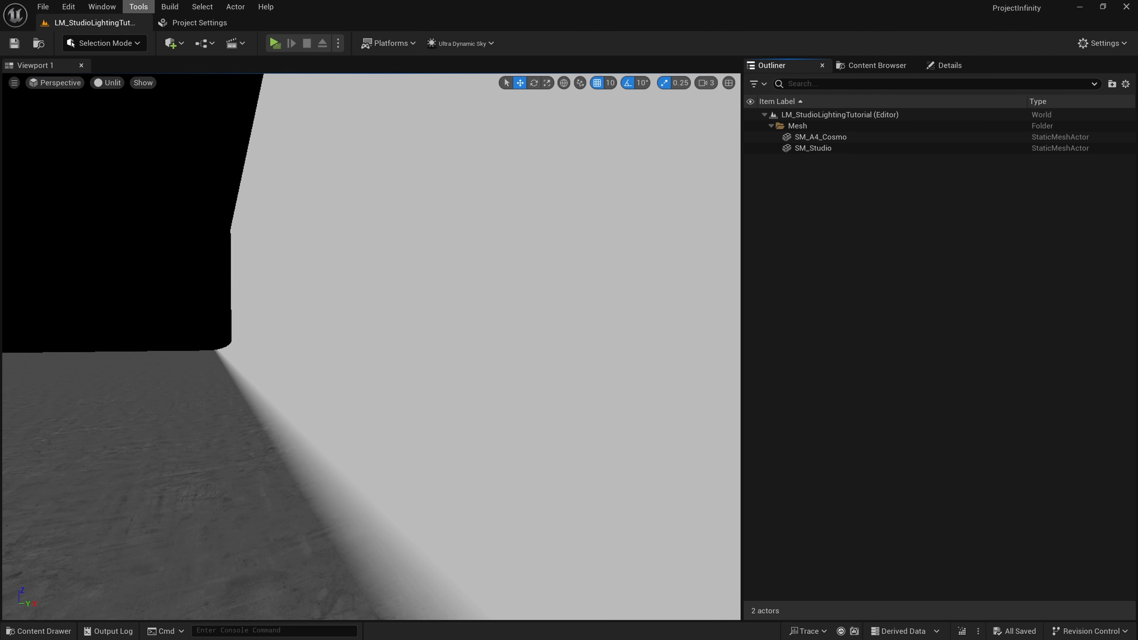
Open the project's Rendering settings and review the global illumination, reflection, Lumen, shadow and ray tracing options.
{"action": "left_click", "coordinate": [69, 7]}
{"action": "left_click", "coordinate": [113, 186]}
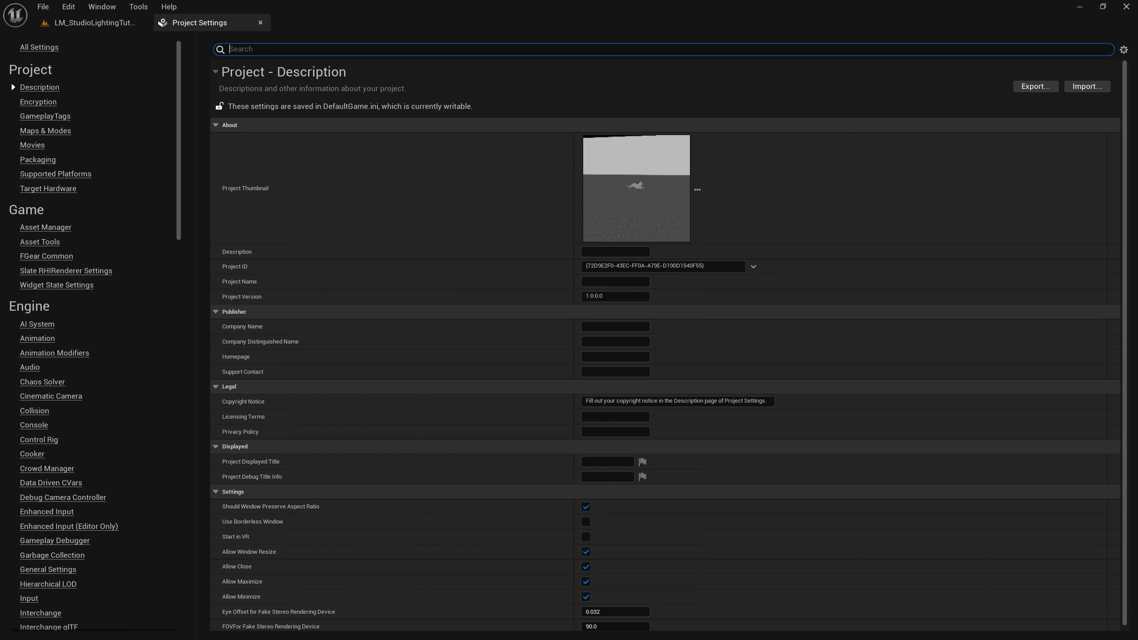
{"action": "scroll", "coordinate": [89, 336], "scroll_direction": "down", "scroll_amount": 3}
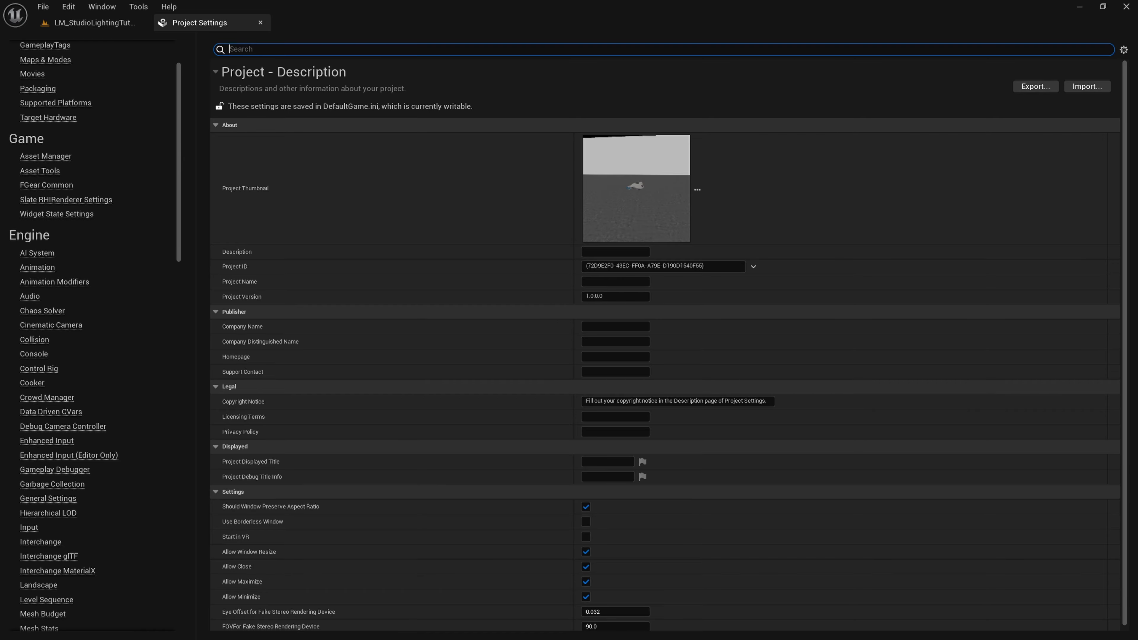
{"action": "scroll", "coordinate": [89, 336], "scroll_direction": "down", "scroll_amount": 12}
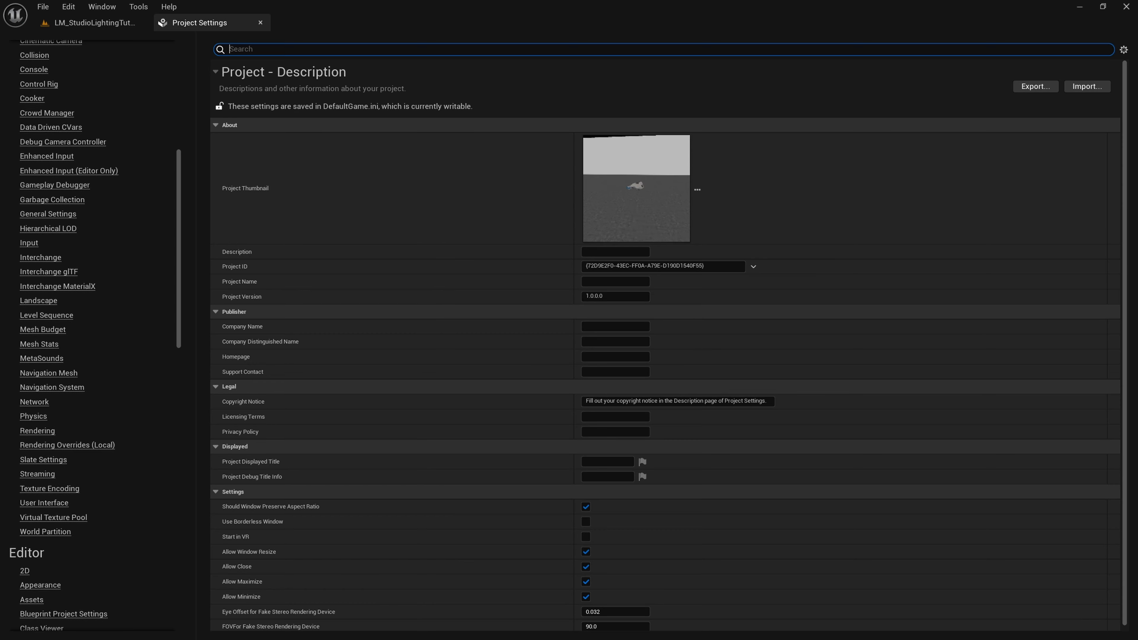
{"action": "left_click", "coordinate": [37, 430]}
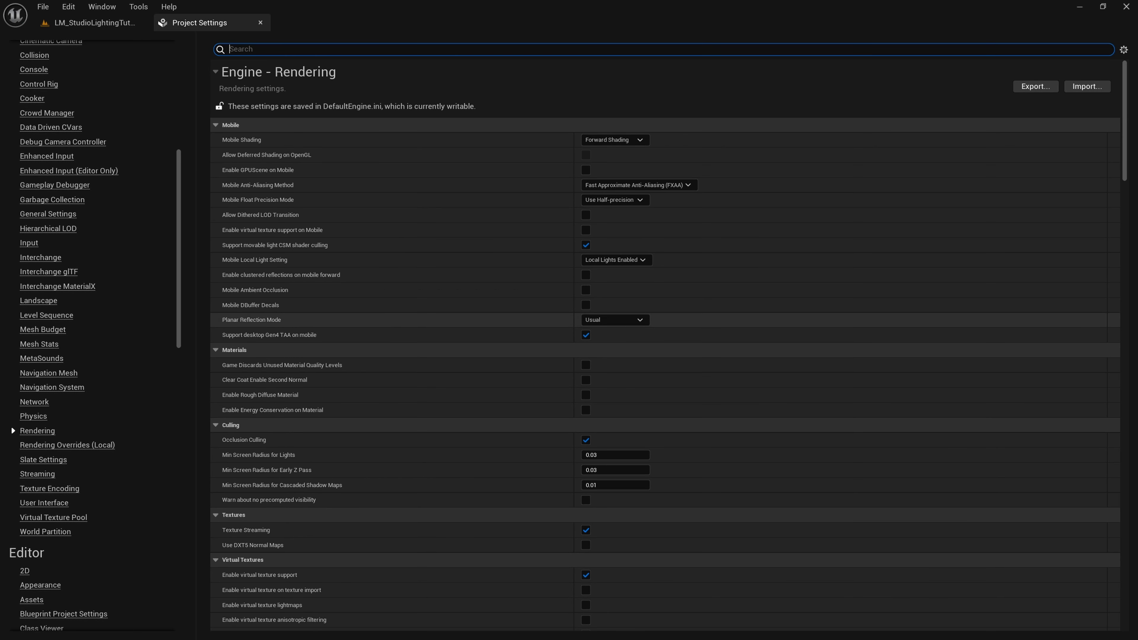
{"action": "scroll", "coordinate": [665, 345], "scroll_direction": "down", "scroll_amount": 5}
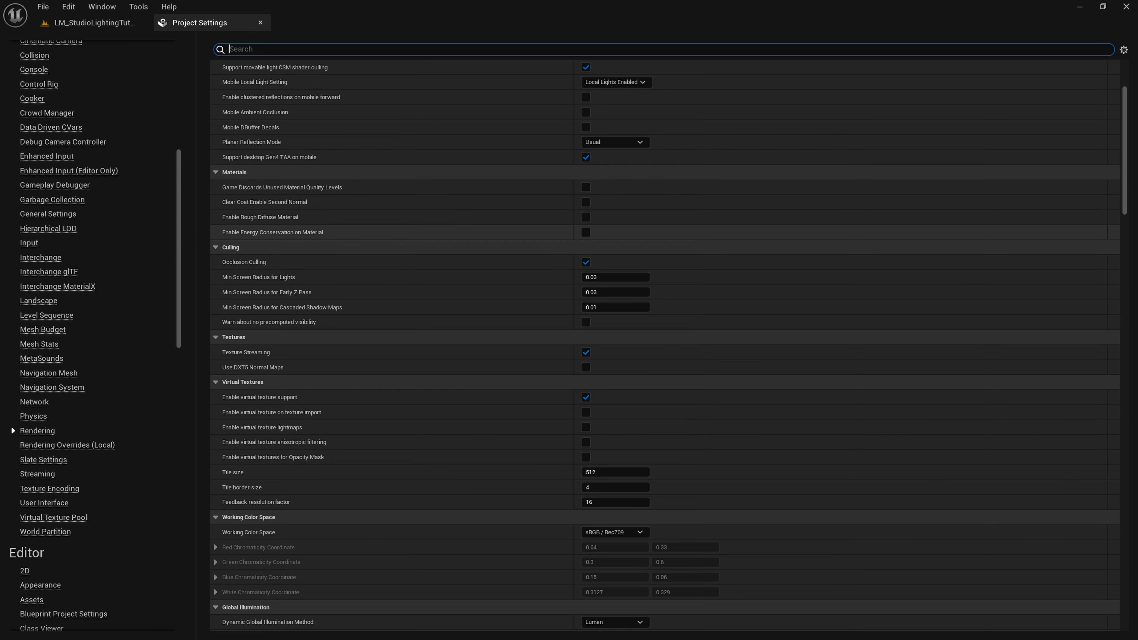
{"action": "scroll", "coordinate": [295, 309], "scroll_direction": "down", "scroll_amount": 2}
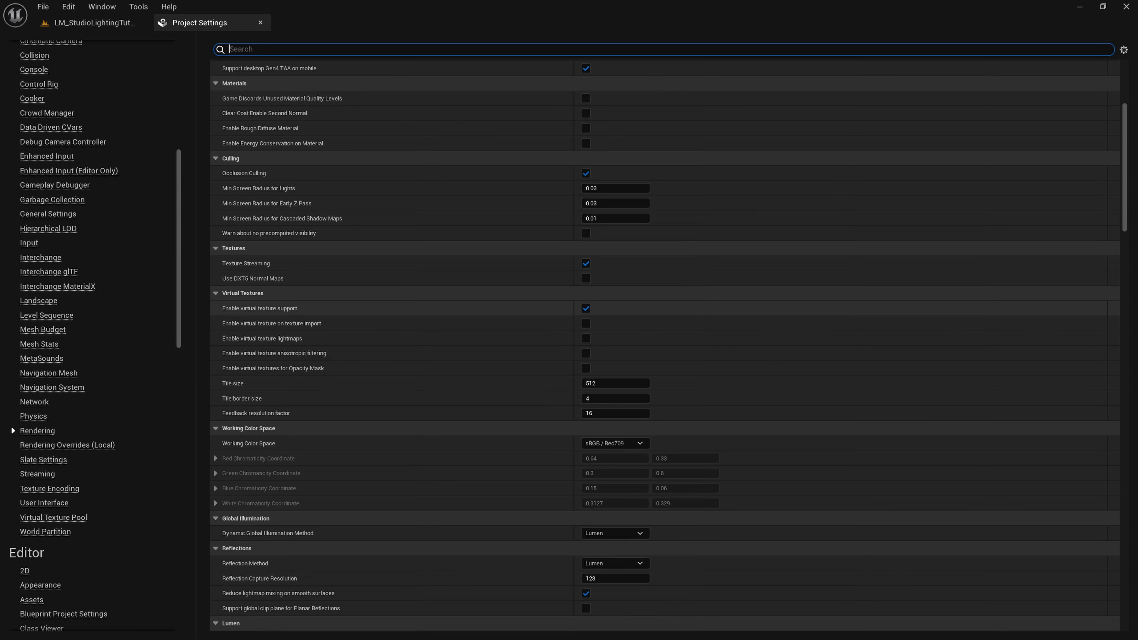
{"action": "scroll", "coordinate": [296, 309], "scroll_direction": "down", "scroll_amount": 2}
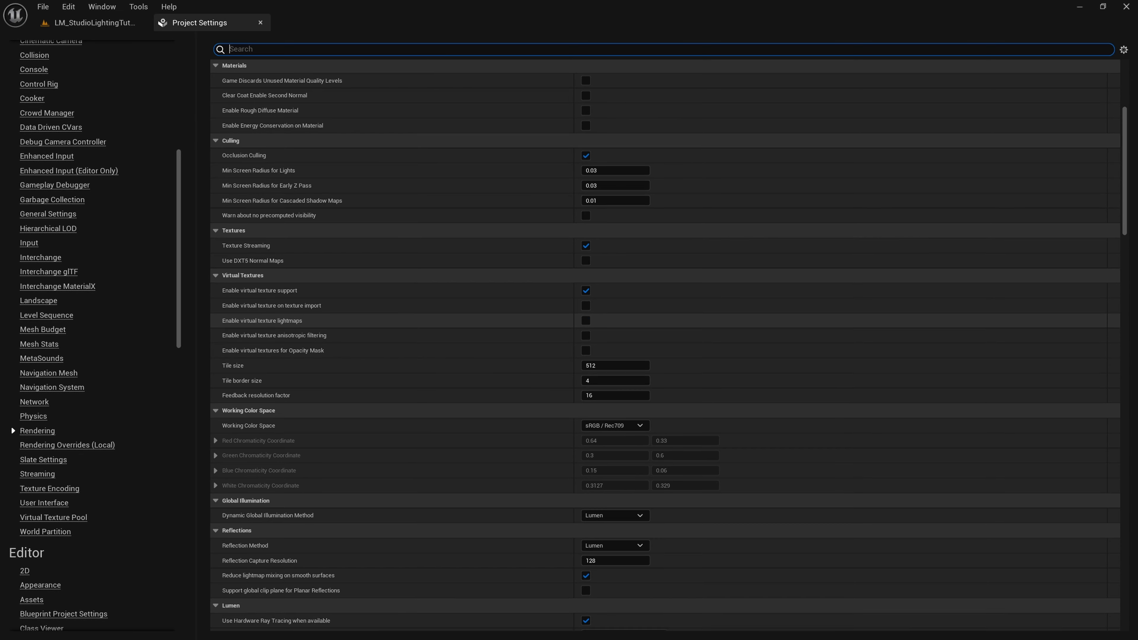
{"action": "scroll", "coordinate": [278, 376], "scroll_direction": "down", "scroll_amount": 3}
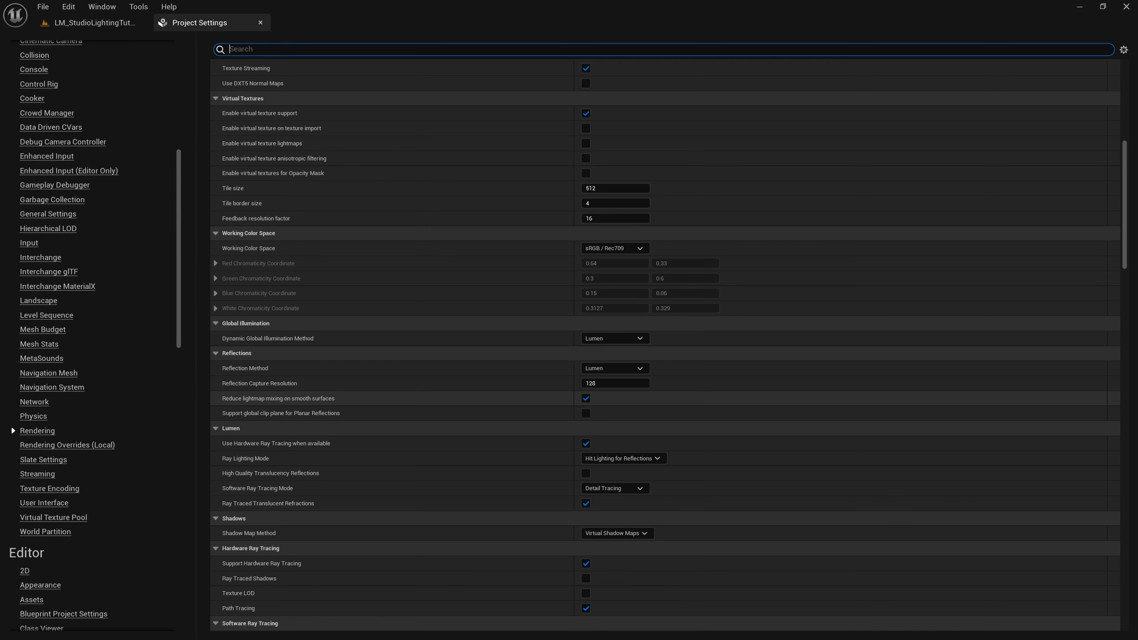
{"action": "scroll", "coordinate": [278, 403], "scroll_direction": "down", "scroll_amount": 4}
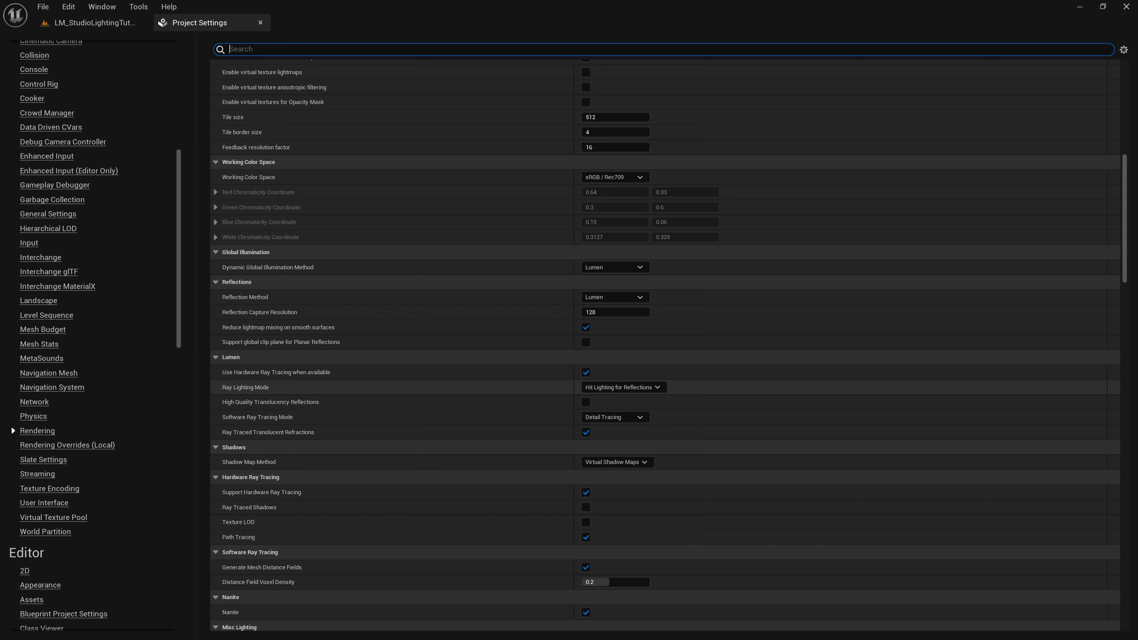
{"action": "scroll", "coordinate": [277, 386], "scroll_direction": "down", "scroll_amount": 4}
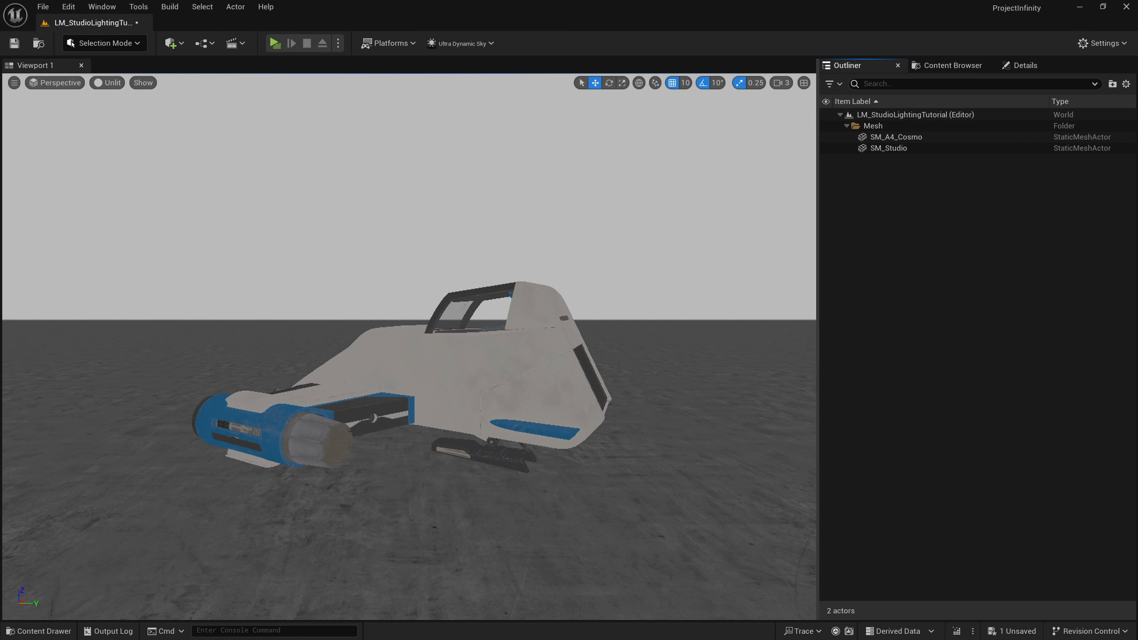
Switch the viewport to Lit mode and add a Rect Light to the level.
{"action": "left_click", "coordinate": [108, 83]}
{"action": "left_click", "coordinate": [118, 126]}
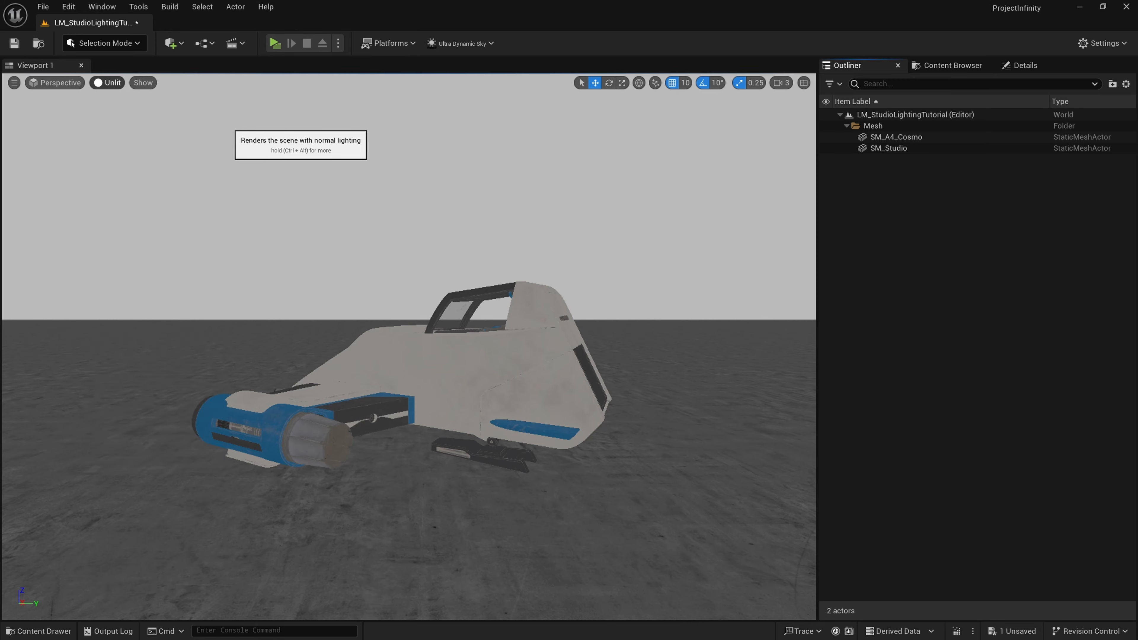
{"action": "left_click", "coordinate": [170, 43]}
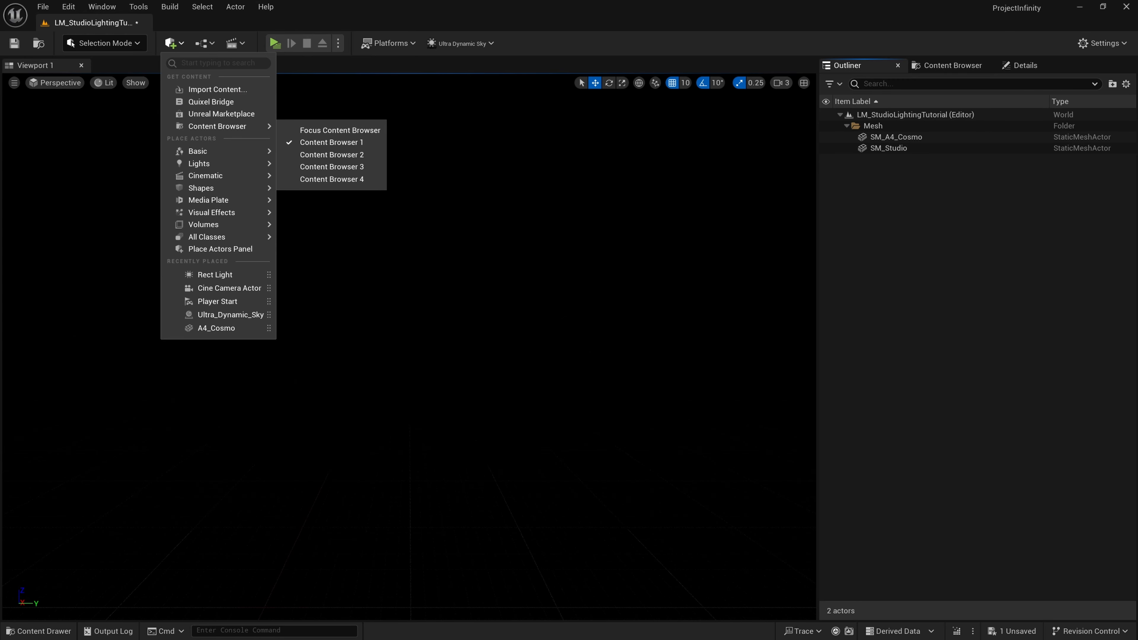
{"action": "mouse_move", "coordinate": [215, 163]}
{"action": "left_click", "coordinate": [330, 208]}
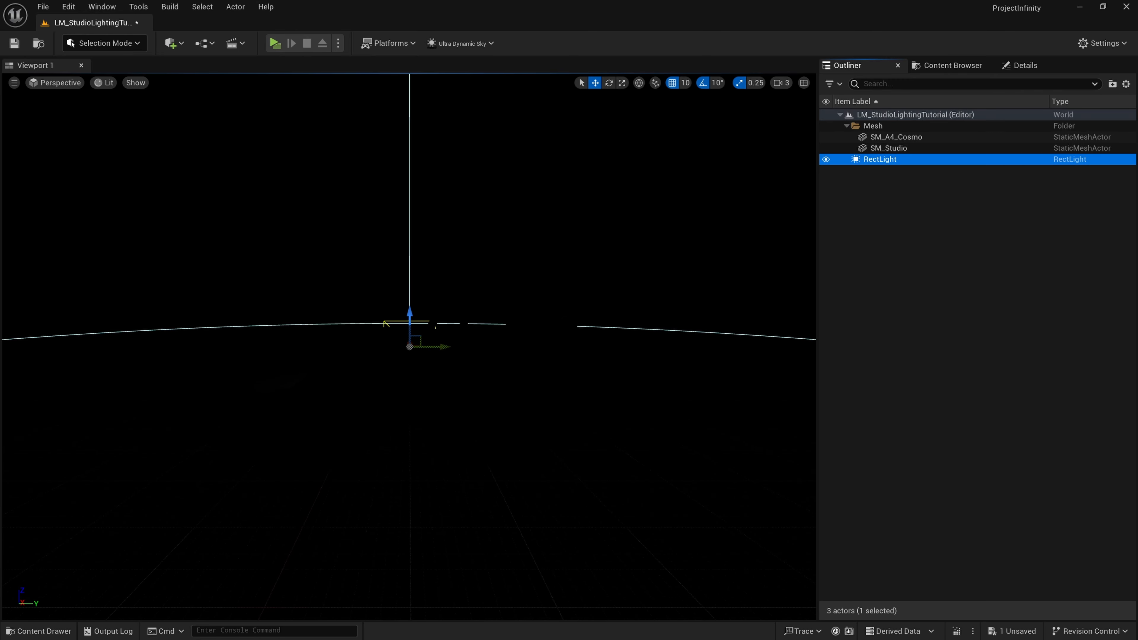
Set the rect light's Y rotation to -90° and raise its Z location to 3000.
{"action": "left_click", "coordinate": [1019, 65]}
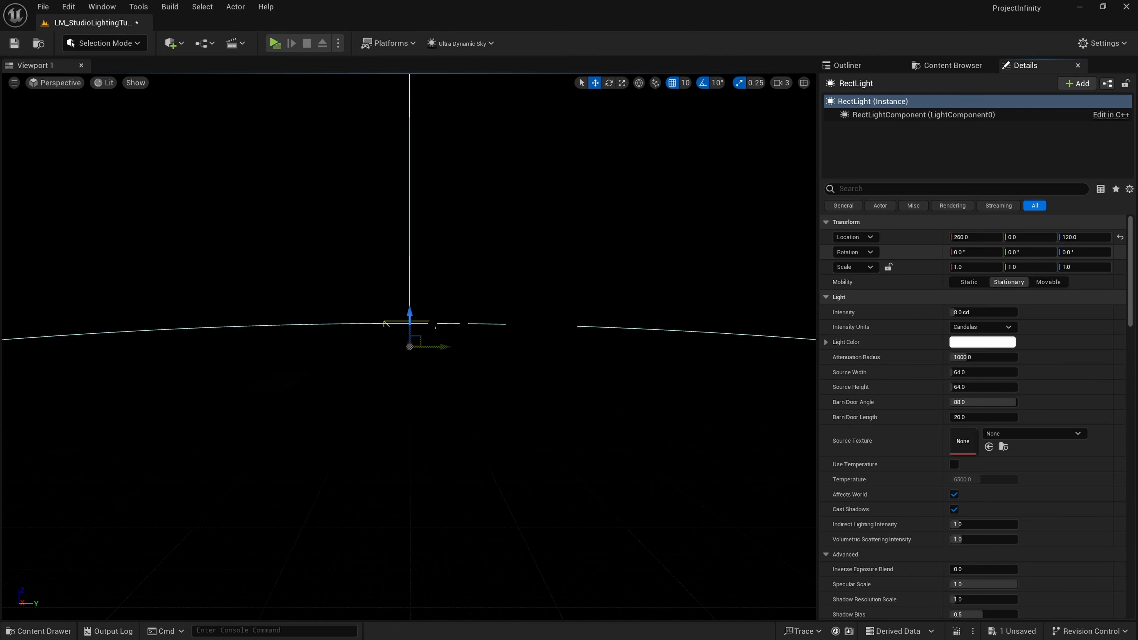
{"action": "left_click", "coordinate": [1029, 252]}
{"action": "type", "text": "-90"}
{"action": "key", "text": "Return"}
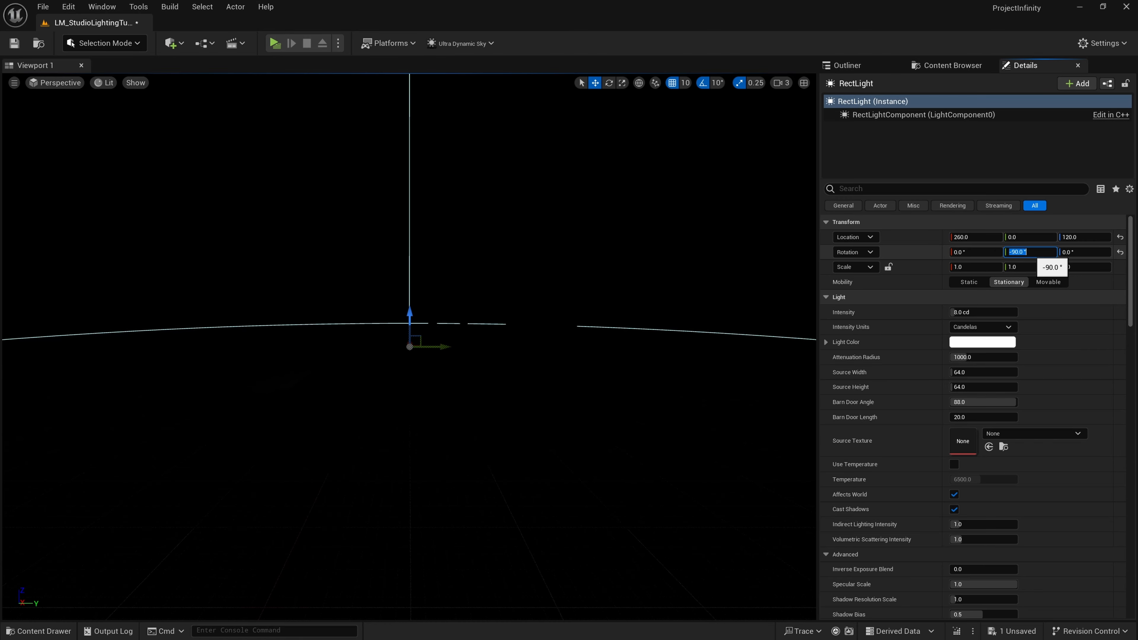
{"action": "left_click_drag", "start_coordinate": [410, 315], "coordinate": [409, 200]}
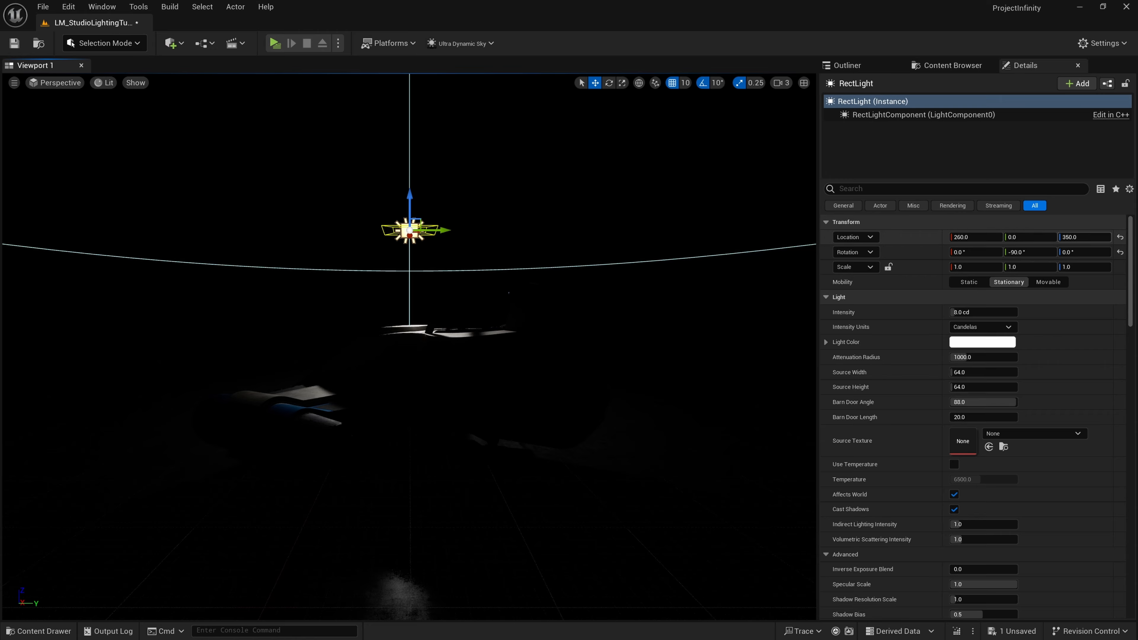
{"action": "left_click", "coordinate": [1084, 237]}
{"action": "type", "text": "300"}
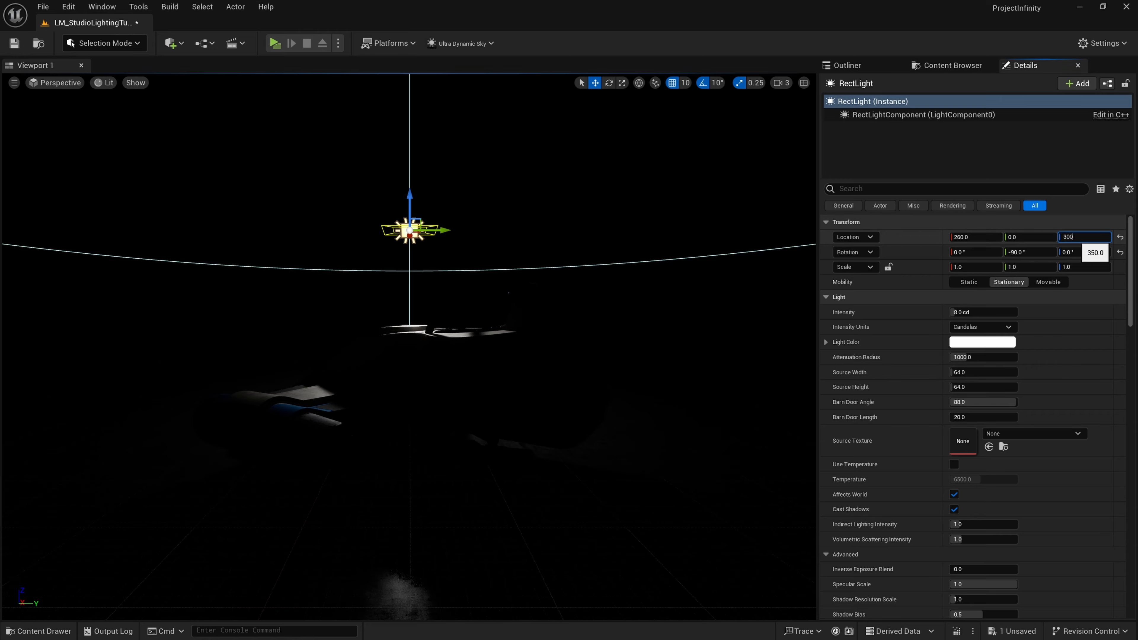
{"action": "type", "text": "0"}
{"action": "key", "text": "Return"}
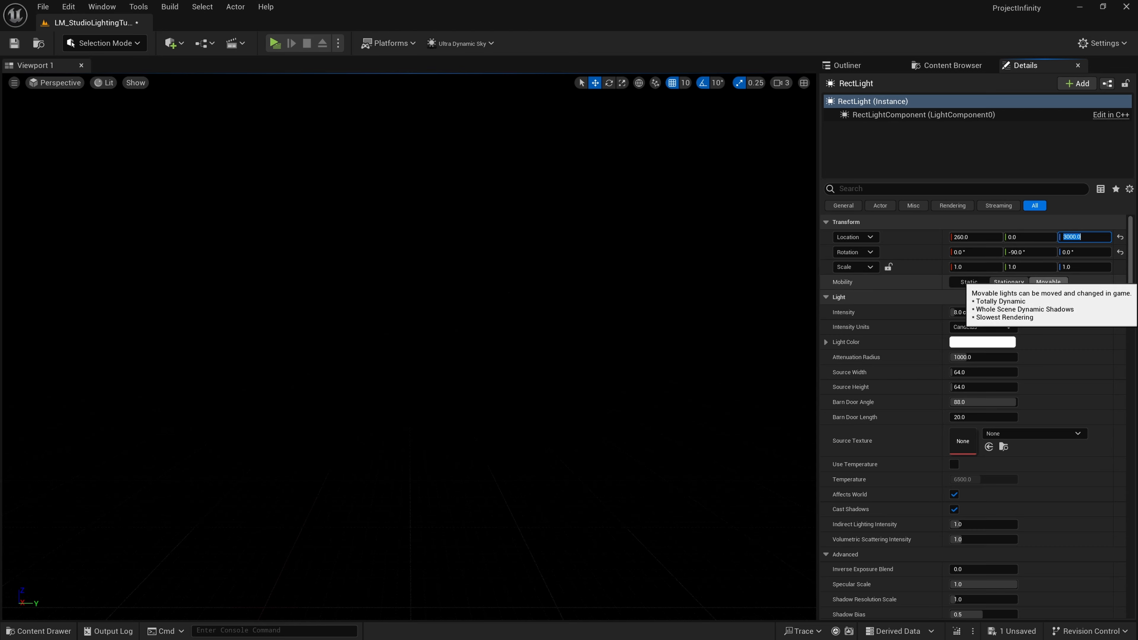
Make the rect light Movable and set its intensity to 7000 cd.
{"action": "left_click", "coordinate": [1048, 282]}
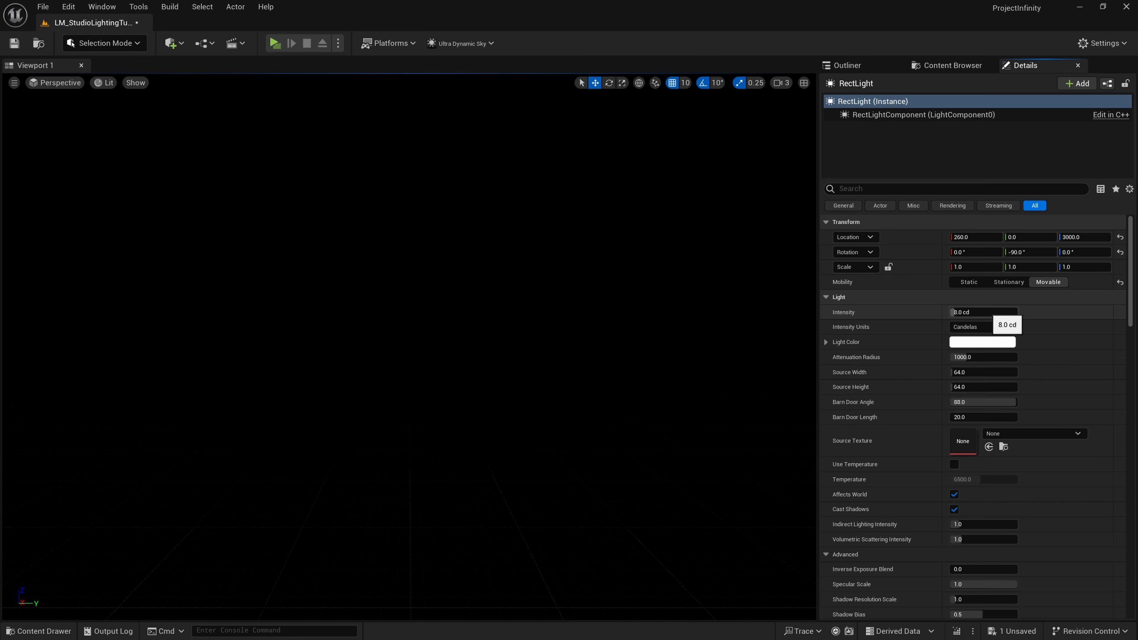
{"action": "left_click", "coordinate": [987, 312]}
{"action": "type", "text": "7000"}
{"action": "key", "text": "Return"}
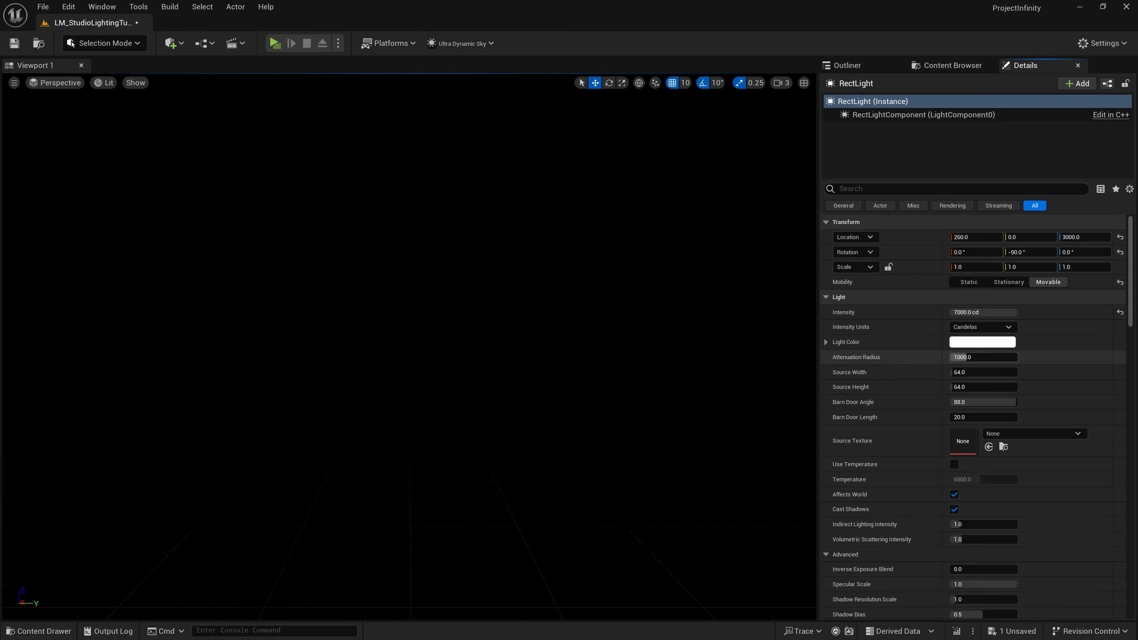
Set the rect light's attenuation radius to 7000.
{"action": "left_click", "coordinate": [987, 356]}
{"action": "type", "text": "7"}
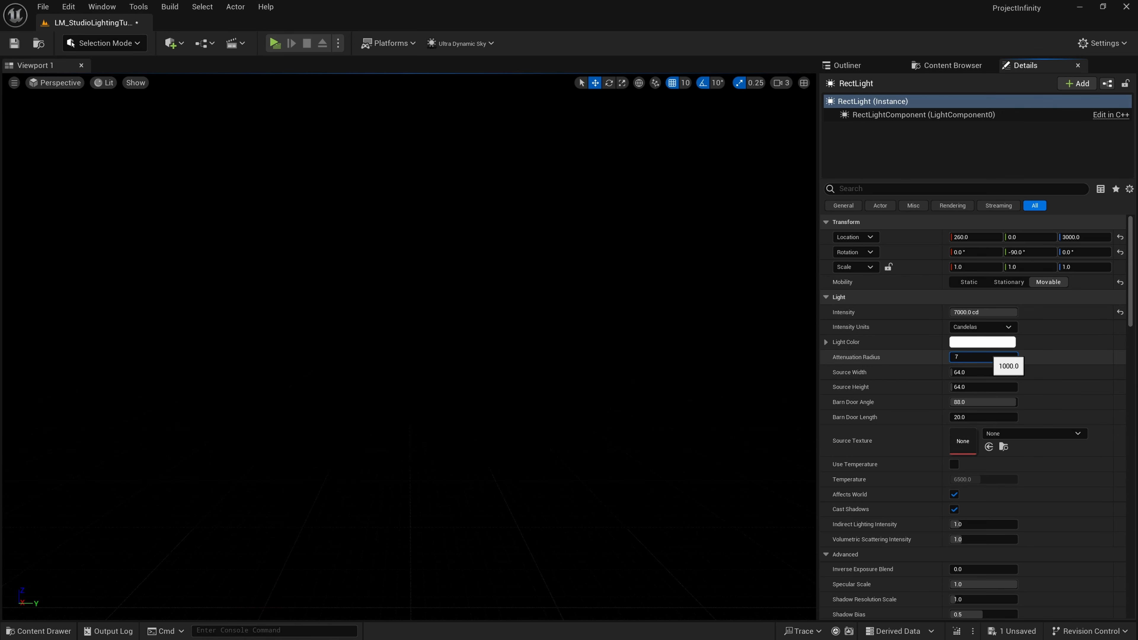
{"action": "type", "text": "000"}
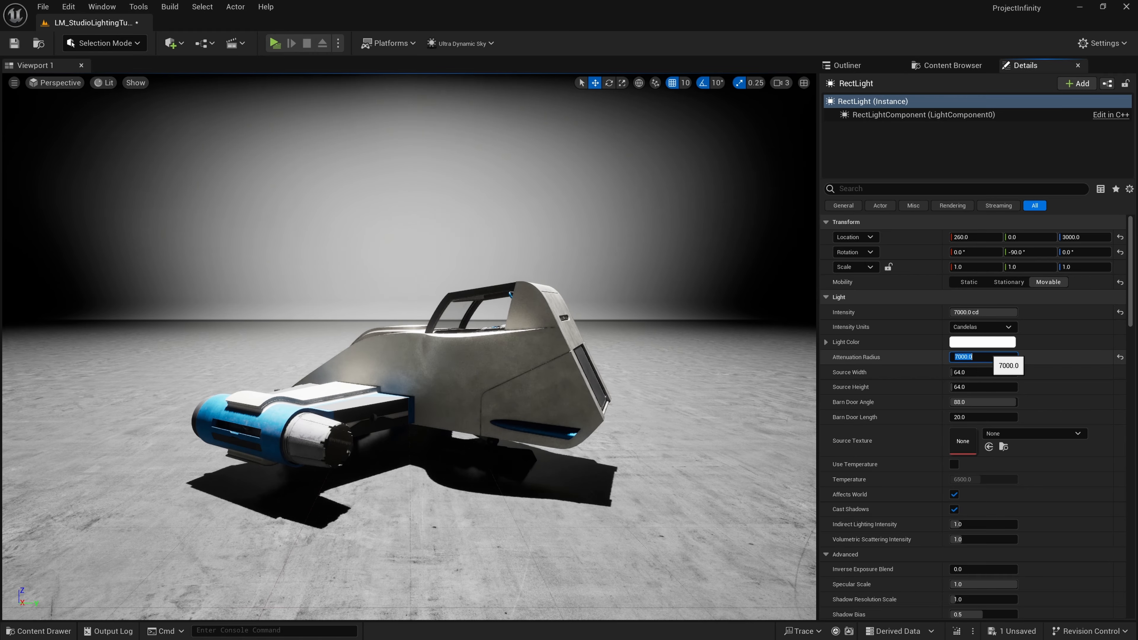
Enlarge the rect light's source to a width of 11000 and a height of 8000.
{"action": "left_click", "coordinate": [991, 372]}
{"action": "type", "text": "1"}
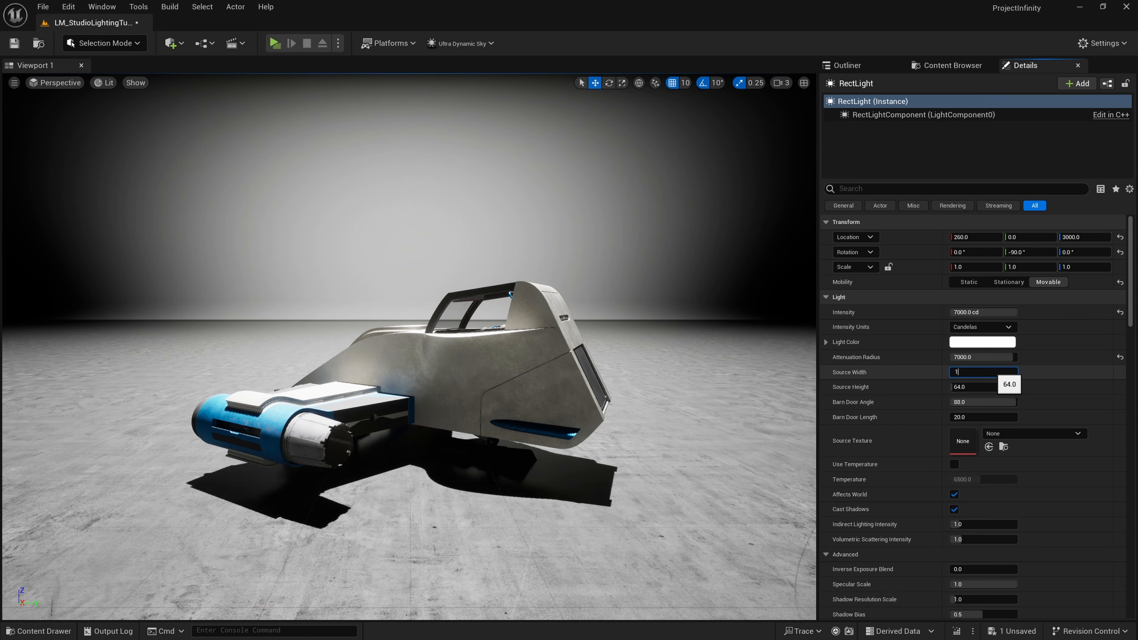
{"action": "type", "text": "1000"}
{"action": "left_click", "coordinate": [990, 386]}
{"action": "type", "text": "8000"}
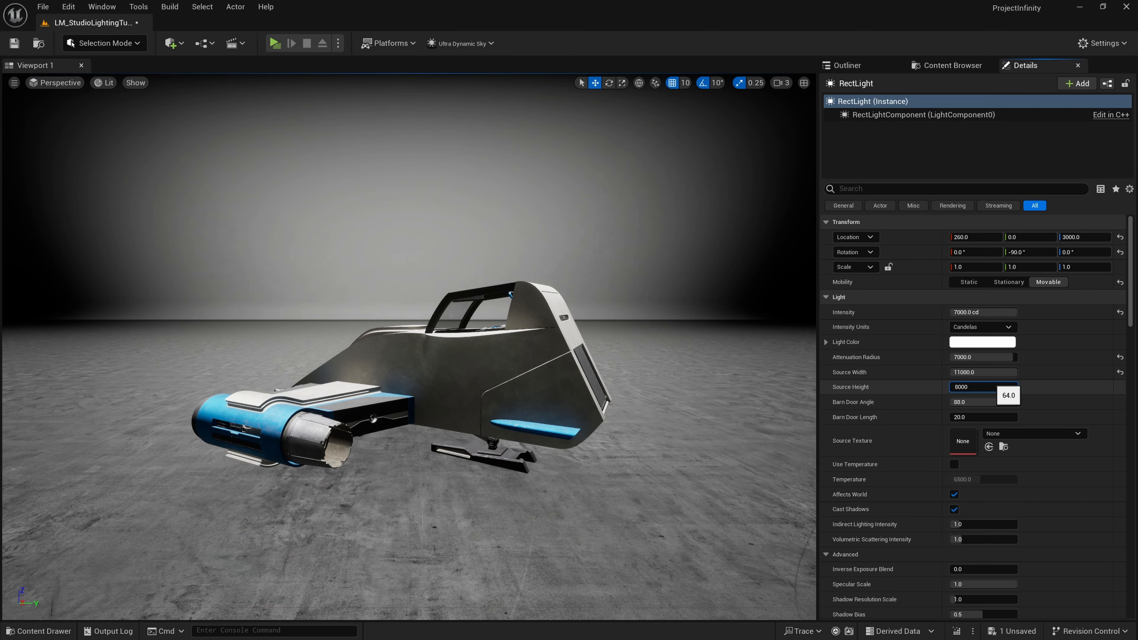
{"action": "key", "text": "Return"}
{"action": "key", "text": "f"}
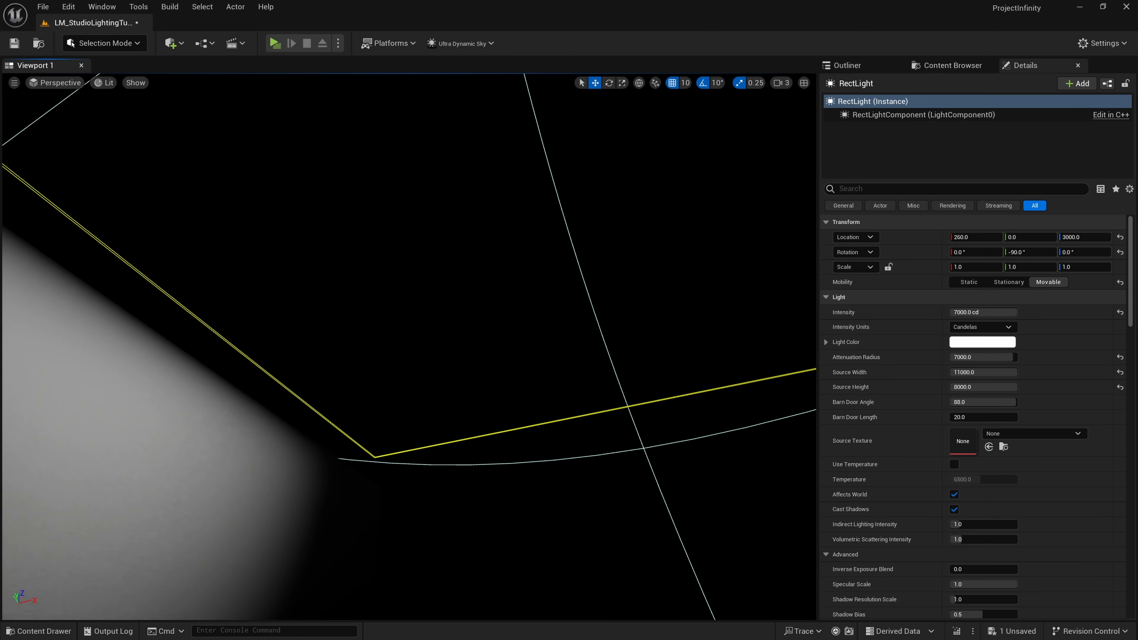
{"action": "right_click_drag", "start_coordinate": [408, 347], "coordinate": [553, 442]}
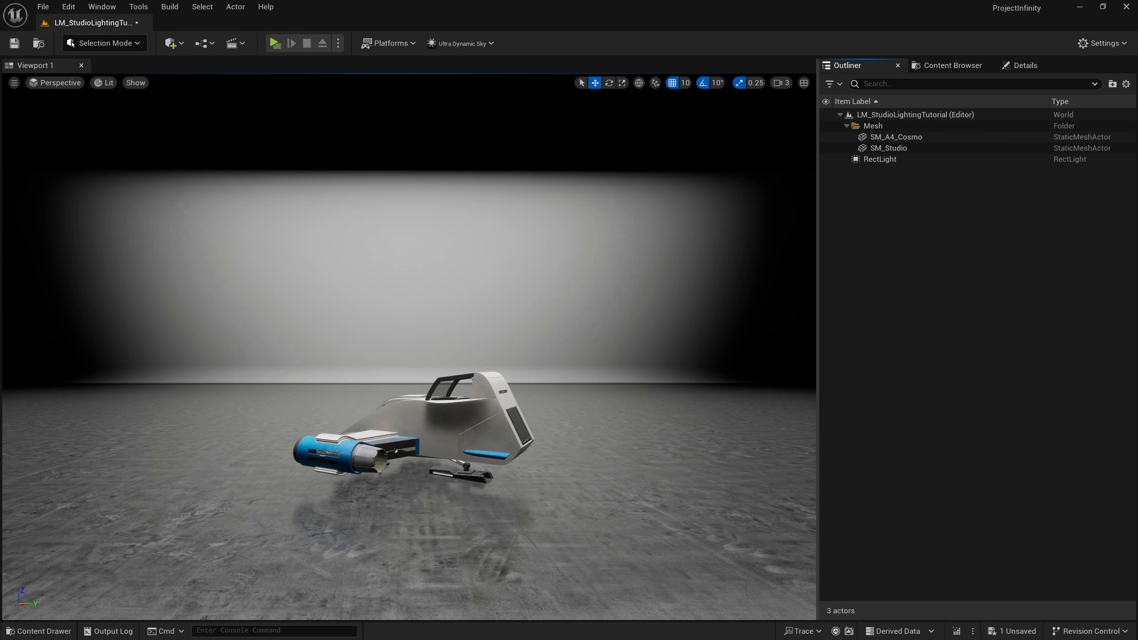
Add a Cine Camera Actor to the level and reset its location to the origin.
{"action": "left_click", "coordinate": [171, 43]}
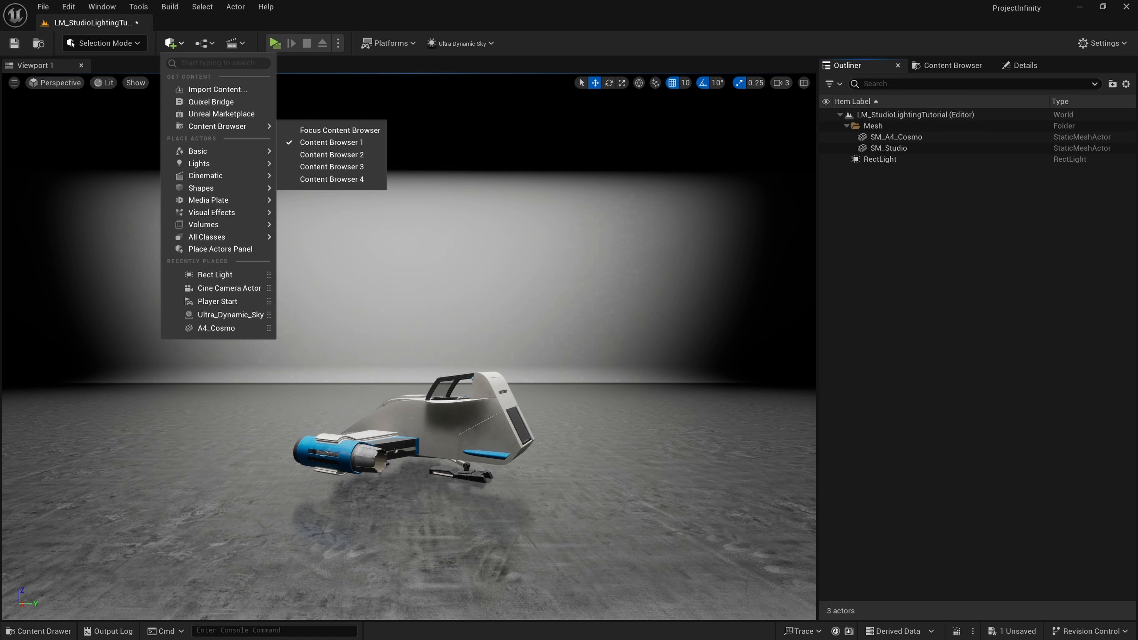
{"action": "mouse_move", "coordinate": [210, 175]}
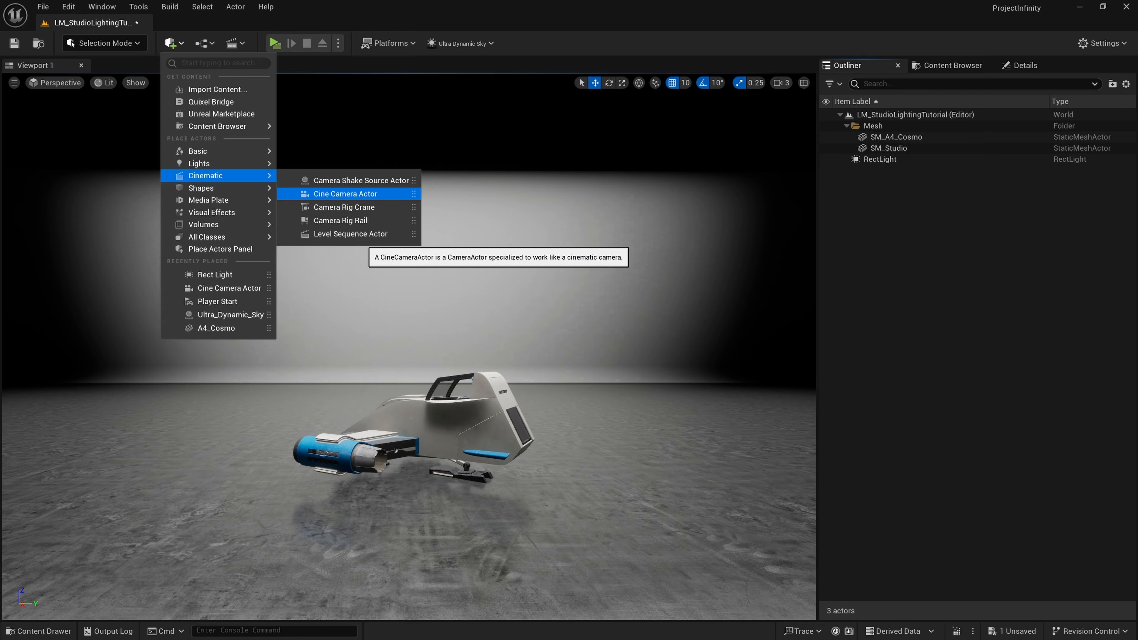
{"action": "left_click", "coordinate": [345, 193]}
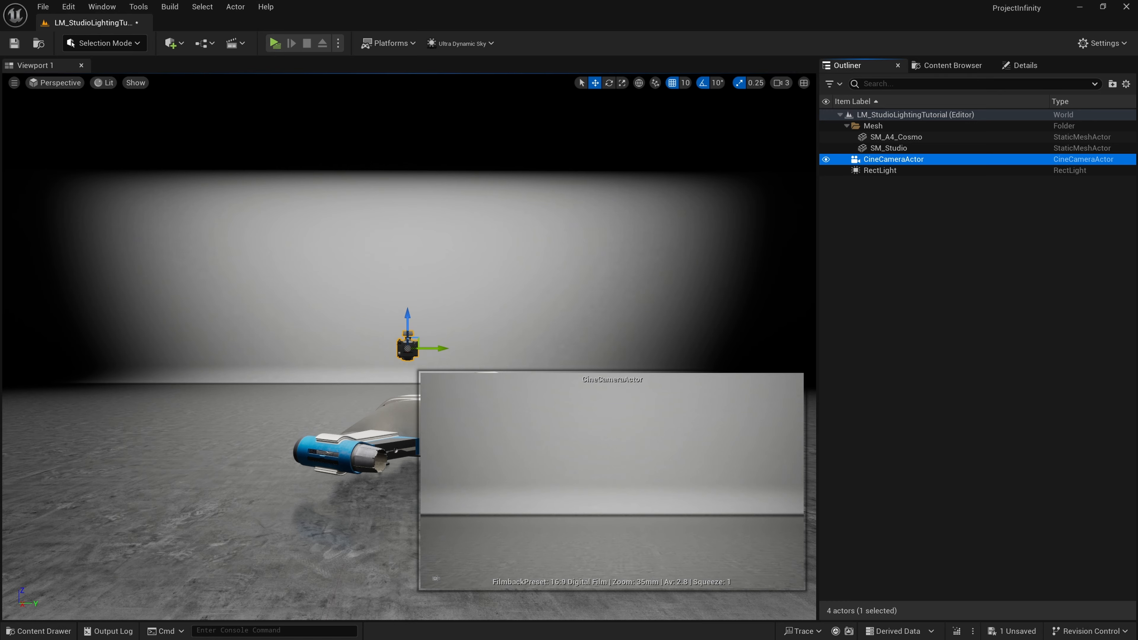
{"action": "left_click", "coordinate": [1023, 65]}
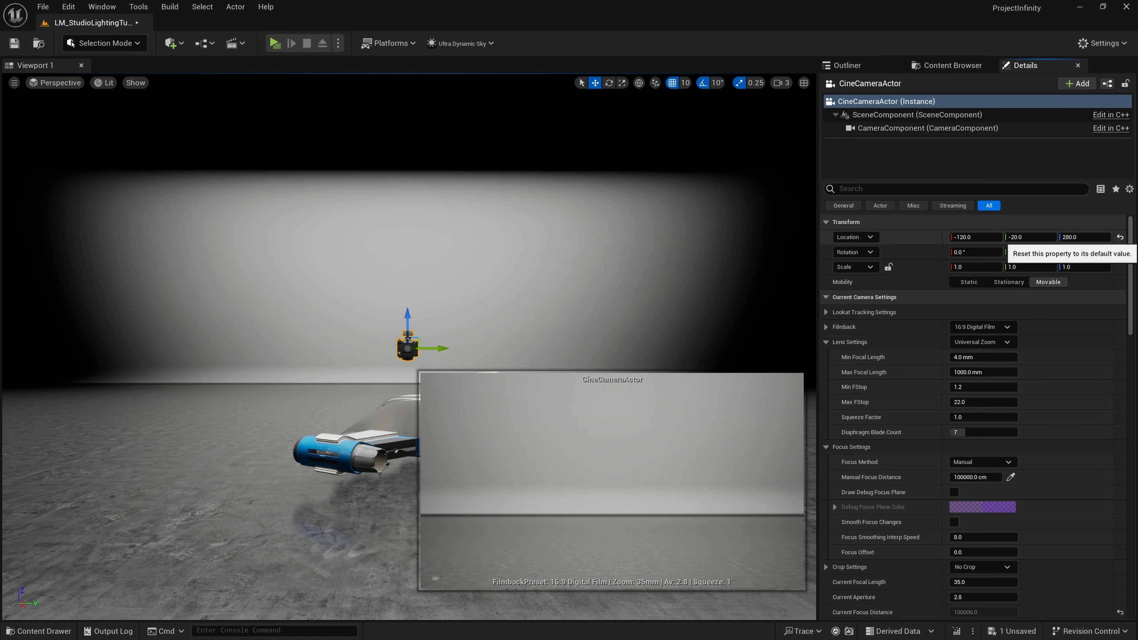
{"action": "left_click", "coordinate": [1120, 237]}
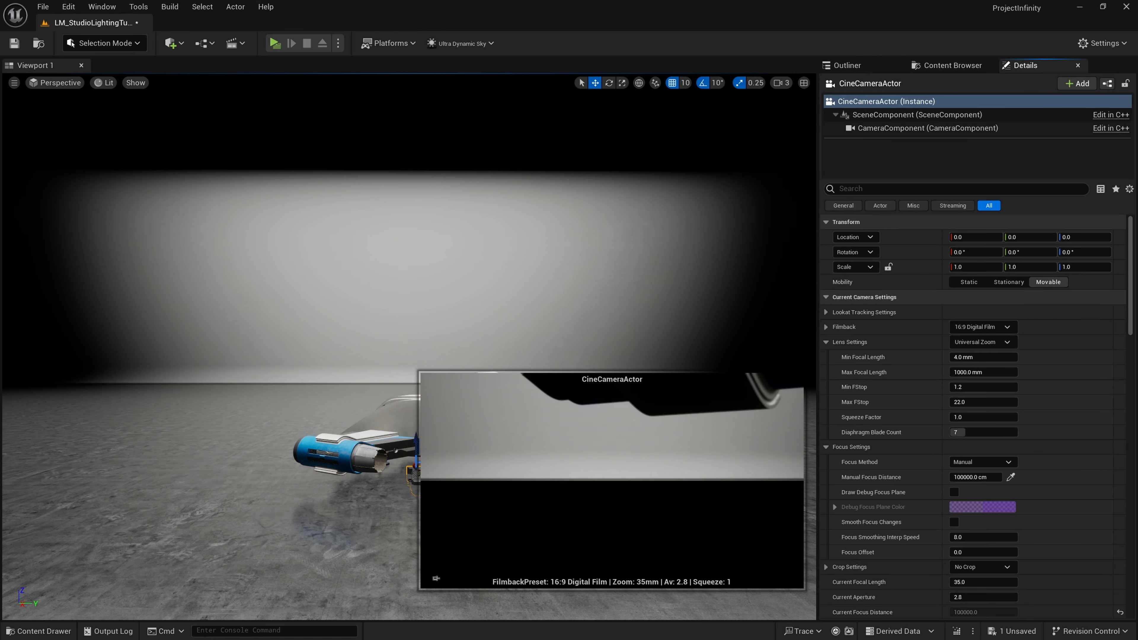
Move the cine camera back from the spaceship along the X axis to about -1010.
{"action": "right_click_drag", "start_coordinate": [493, 278], "coordinate": [403, 318]}
{"action": "left_click_drag", "start_coordinate": [378, 284], "coordinate": [117, 365]}
{"action": "right_click_drag", "start_coordinate": [118, 365], "coordinate": [54, 359]}
{"action": "left_click_drag", "start_coordinate": [499, 353], "coordinate": [323, 348]}
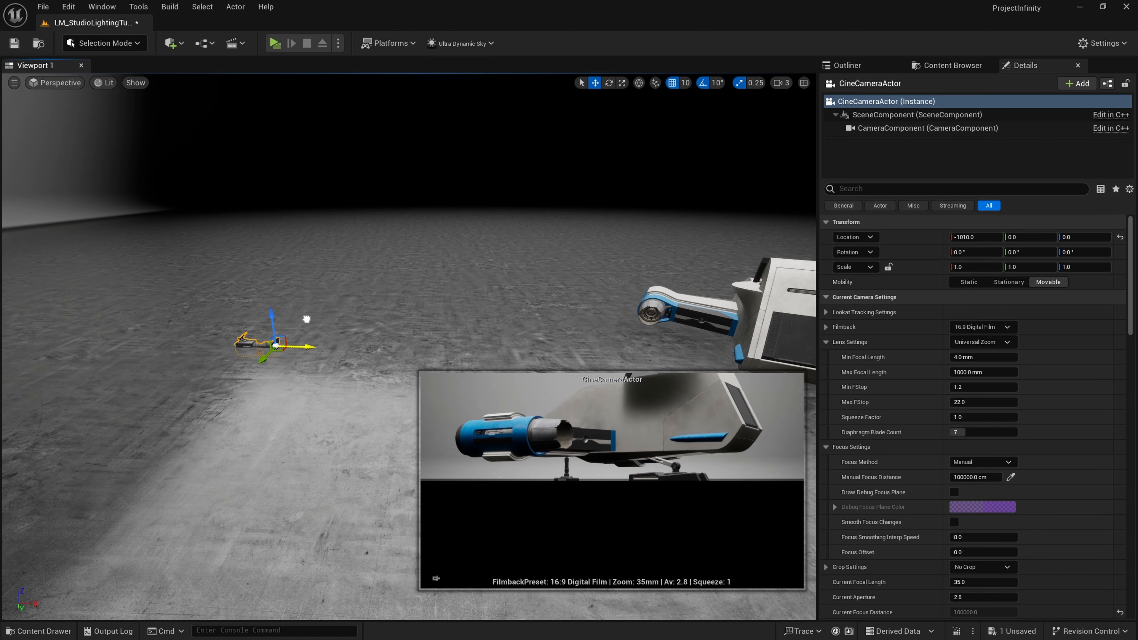
Raise the cine camera to a Z location of 110, with X at -970, and look through it in the viewport.
{"action": "left_click_drag", "start_coordinate": [289, 313], "coordinate": [287, 266]}
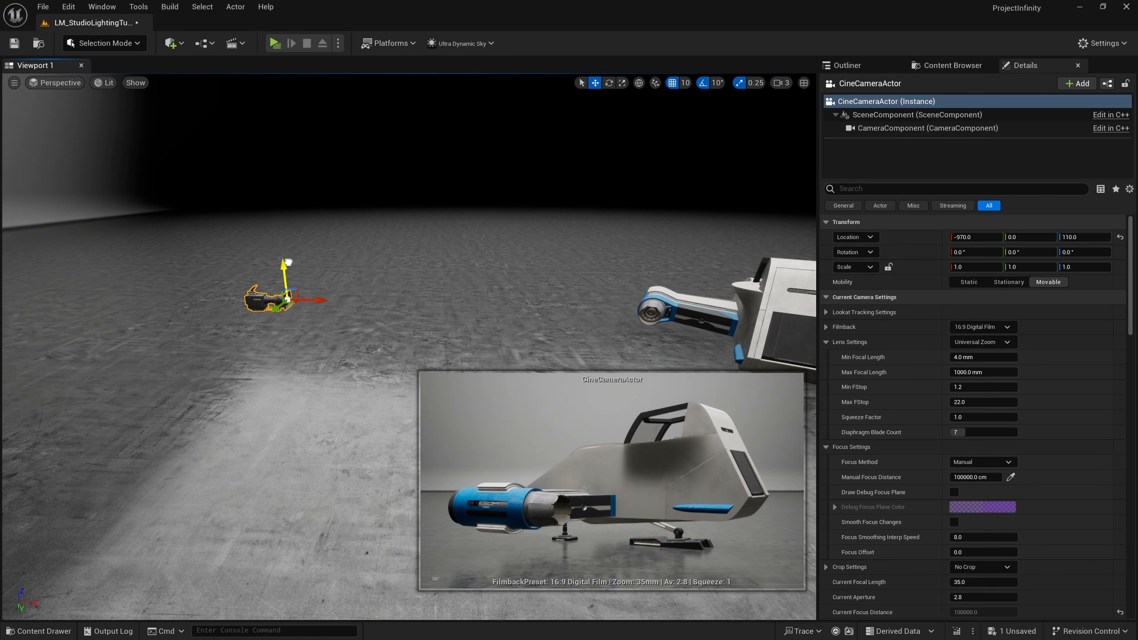
{"action": "left_click_drag", "start_coordinate": [278, 311], "coordinate": [278, 310]}
{"action": "key", "text": "a"}
{"action": "right_click_drag", "start_coordinate": [278, 310], "coordinate": [455, 293]}
{"action": "key", "text": "a"}
{"action": "key", "text": "w"}
{"action": "key", "text": "a"}
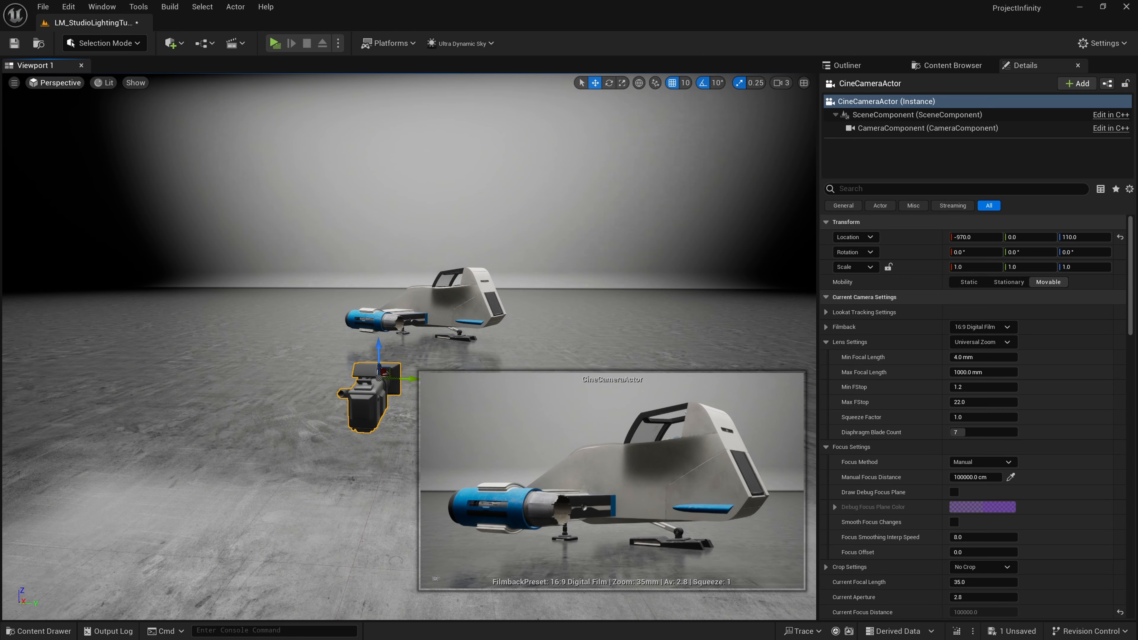
{"action": "left_click", "coordinate": [55, 83]}
{"action": "left_click", "coordinate": [88, 225]}
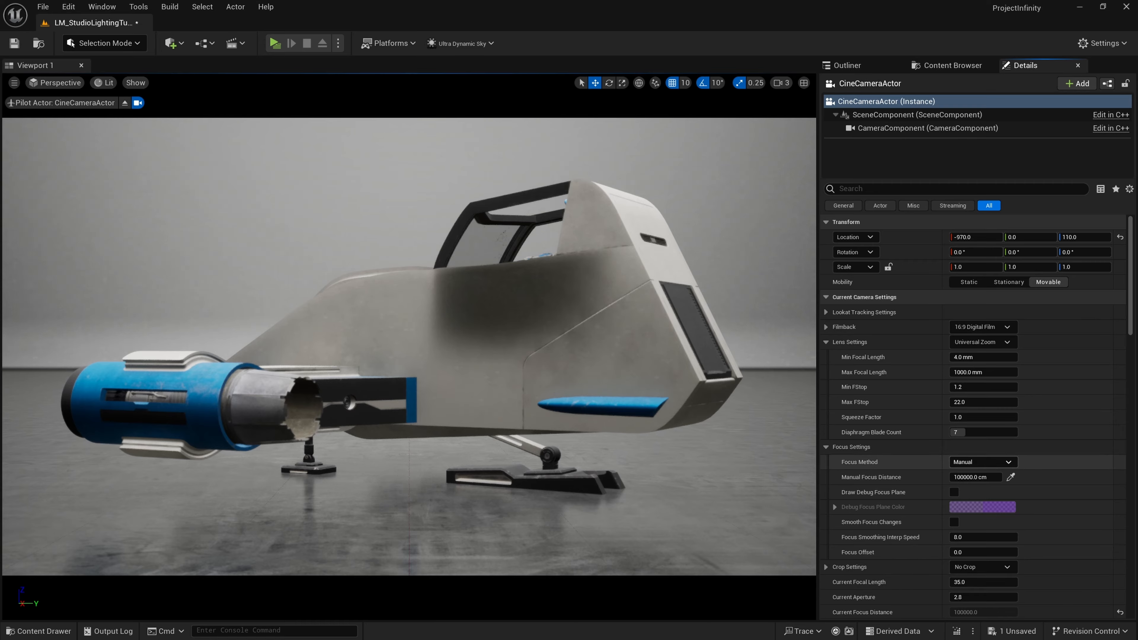
Set the cine camera's focus method to Tracking with SM_A4_Cosmo as the actor to track.
{"action": "left_click", "coordinate": [981, 462]}
{"action": "left_click", "coordinate": [981, 493]}
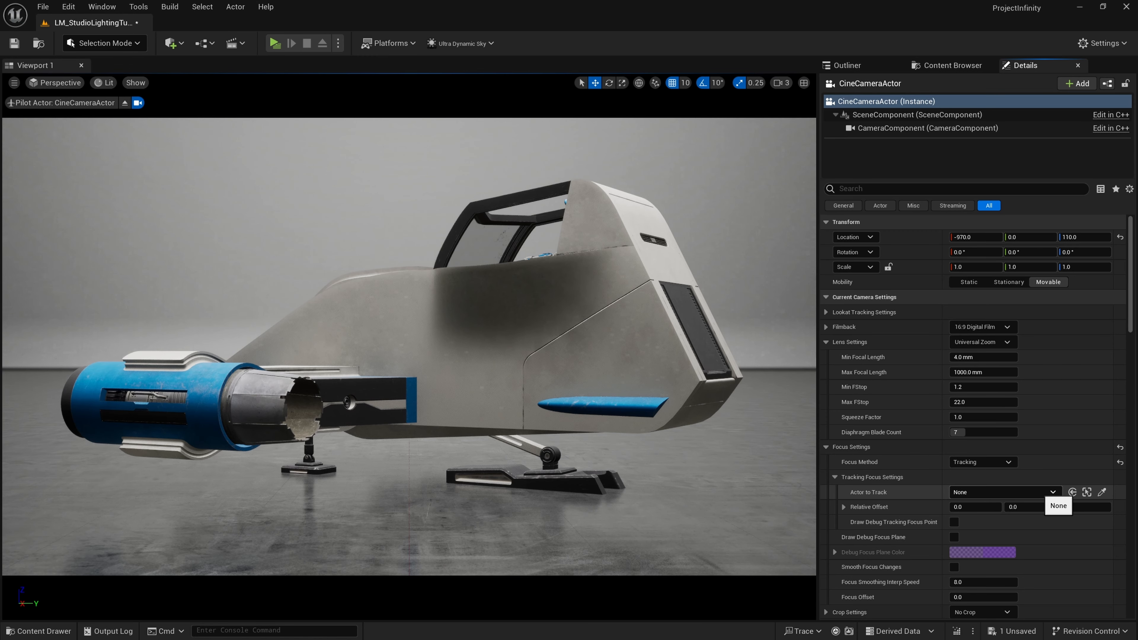
{"action": "left_click", "coordinate": [1048, 493]}
{"action": "left_click", "coordinate": [999, 385]}
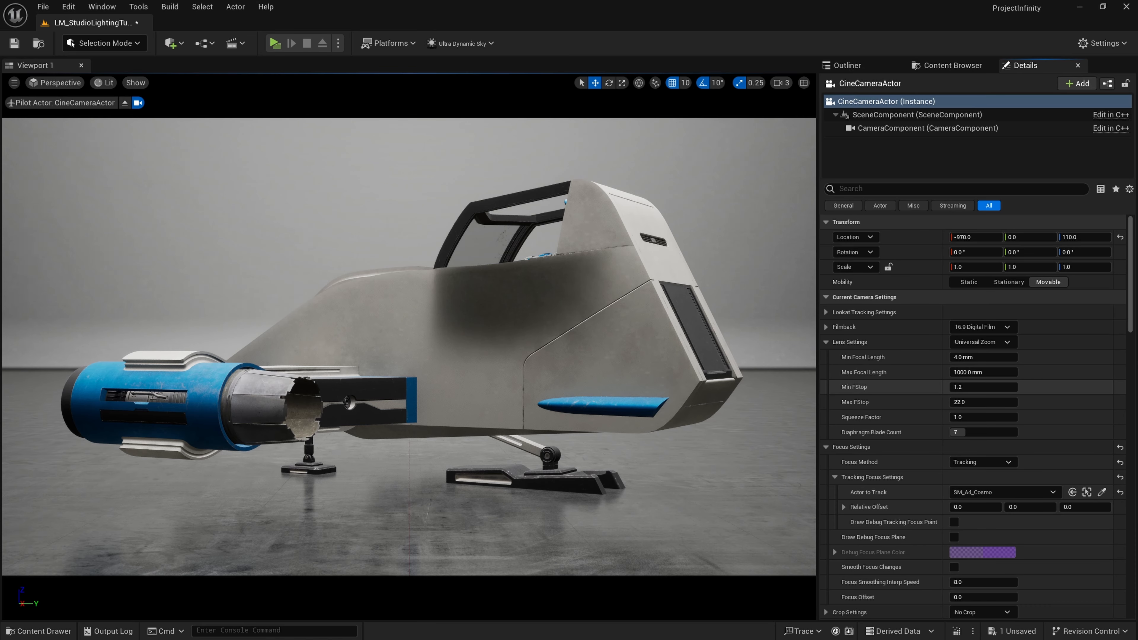
Set the cine camera's current aperture to 8.
{"action": "scroll", "coordinate": [983, 538], "scroll_direction": "down", "scroll_amount": 3}
{"action": "left_click", "coordinate": [983, 571]}
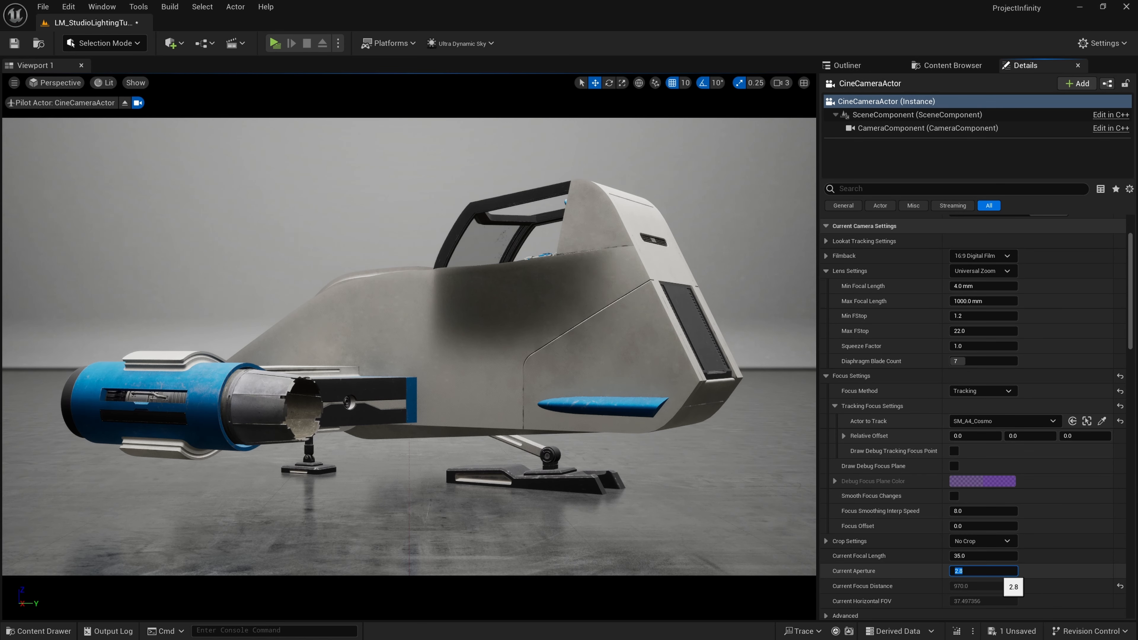
{"action": "type", "text": "8"}
{"action": "key", "text": "Return"}
Deselect the cine camera and add a Post Process Volume to the level.
{"action": "left_click", "coordinate": [846, 65]}
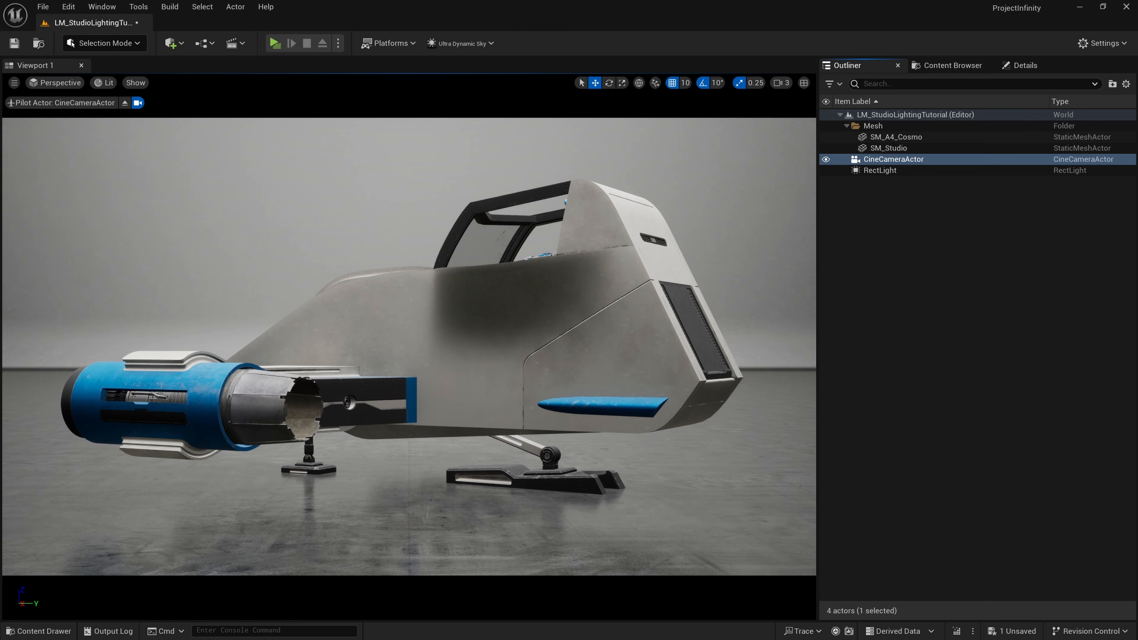
{"action": "key", "text": "Escape"}
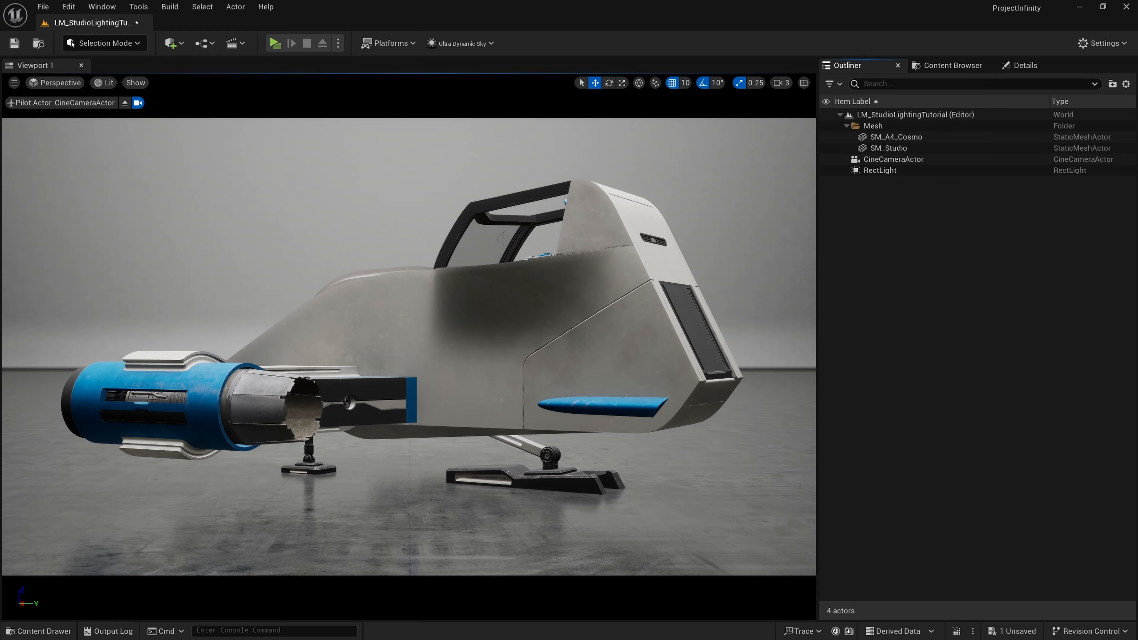
{"action": "left_click", "coordinate": [170, 43]}
{"action": "mouse_move", "coordinate": [204, 224]}
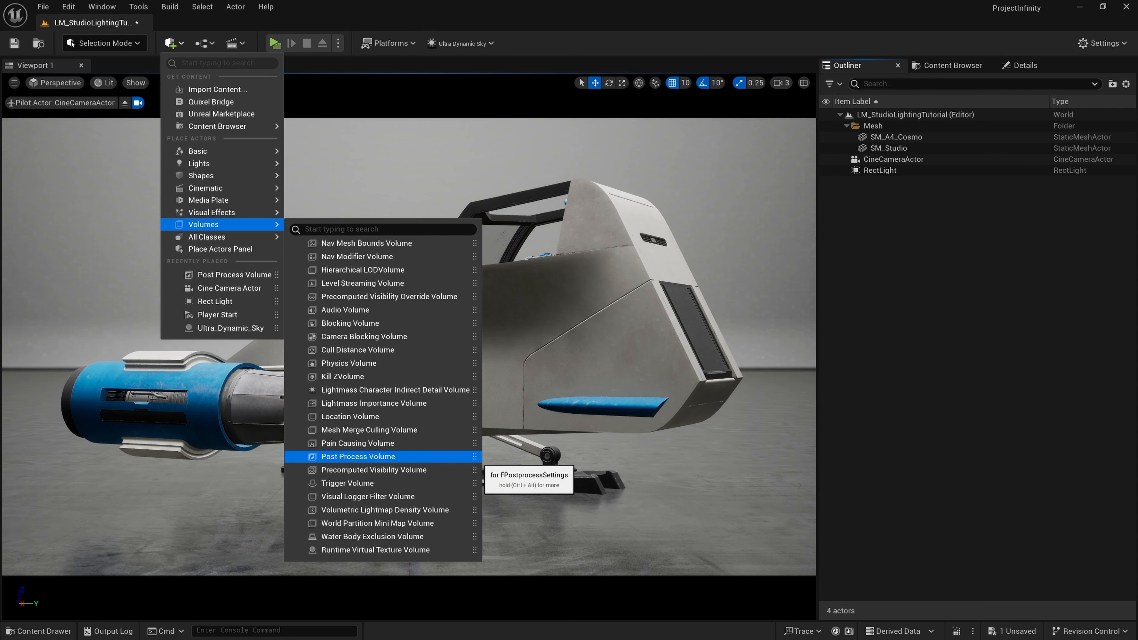
{"action": "left_click", "coordinate": [461, 456]}
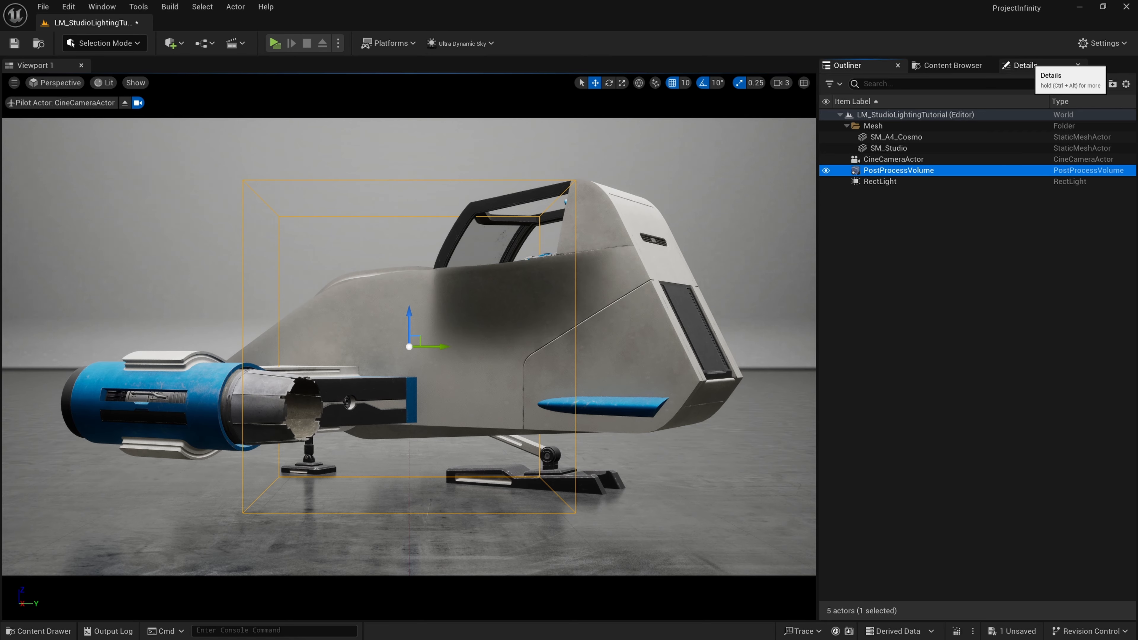
Move the post process volume below the floor by setting its Z location to -500.
{"action": "left_click", "coordinate": [1023, 66]}
{"action": "scroll", "coordinate": [1084, 269], "scroll_direction": "up", "scroll_amount": 2}
{"action": "left_click", "coordinate": [1084, 237]}
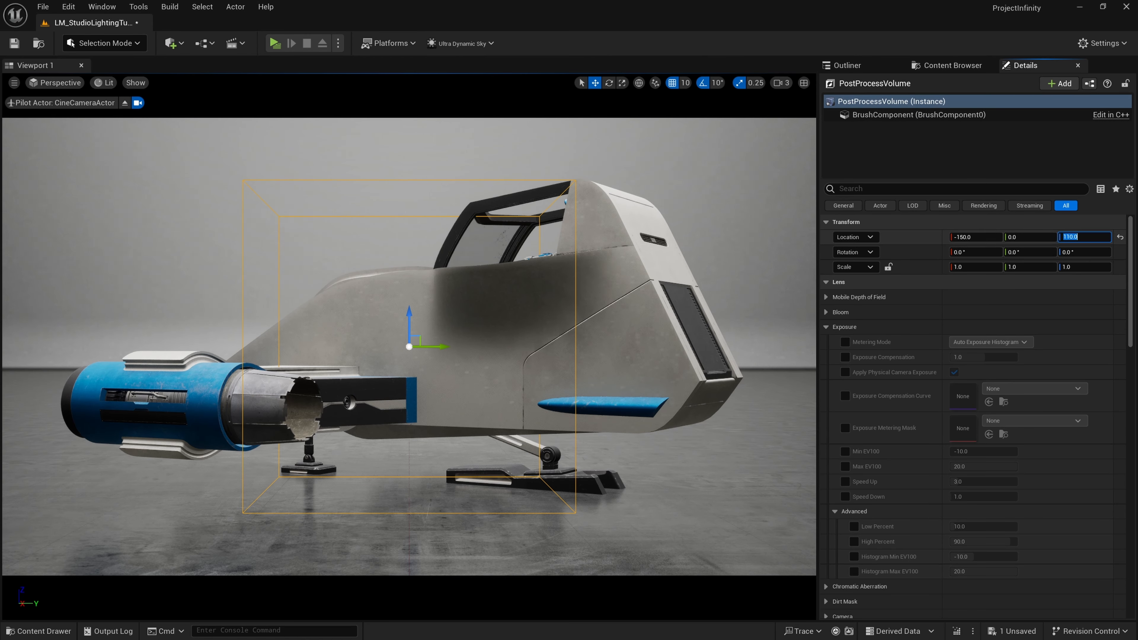
{"action": "type", "text": "-500"}
{"action": "key", "text": "Return"}
Enable Infinite Extent (Unbound) on the post process volume, finding the property with the search "infin" and clearing the search again.
{"action": "left_click", "coordinate": [954, 189]}
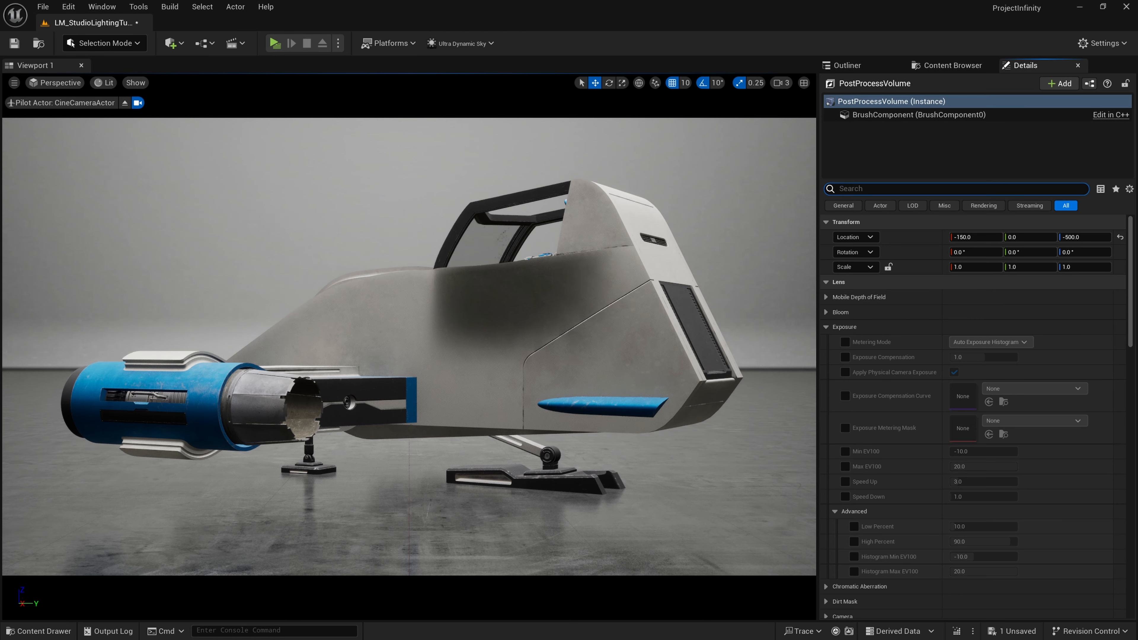
{"action": "type", "text": "infin"}
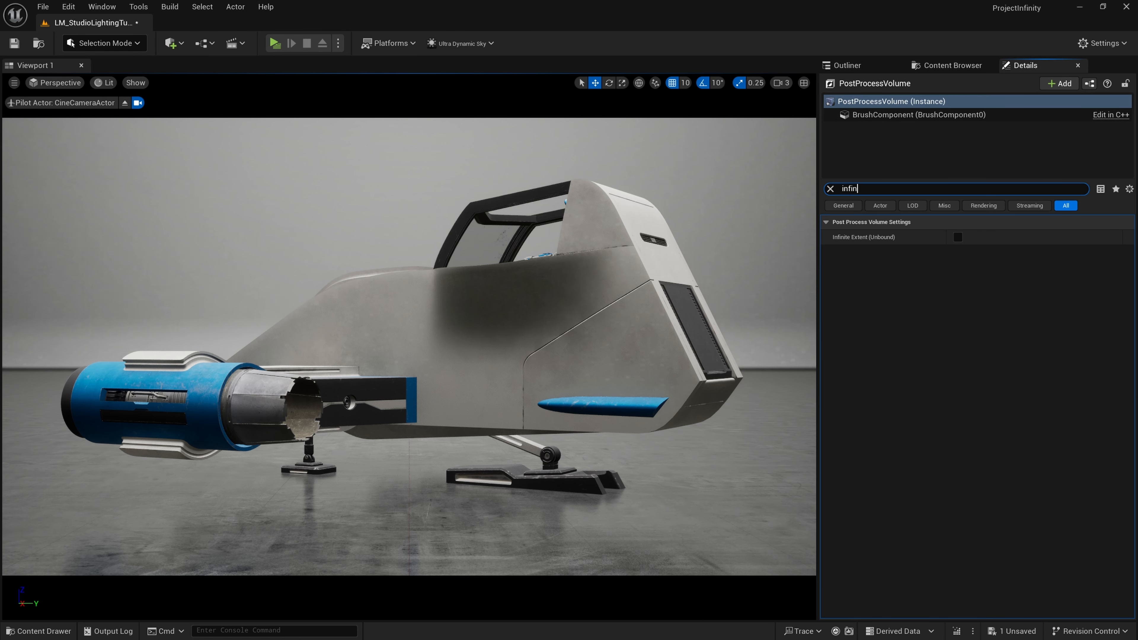
{"action": "left_click", "coordinate": [958, 237]}
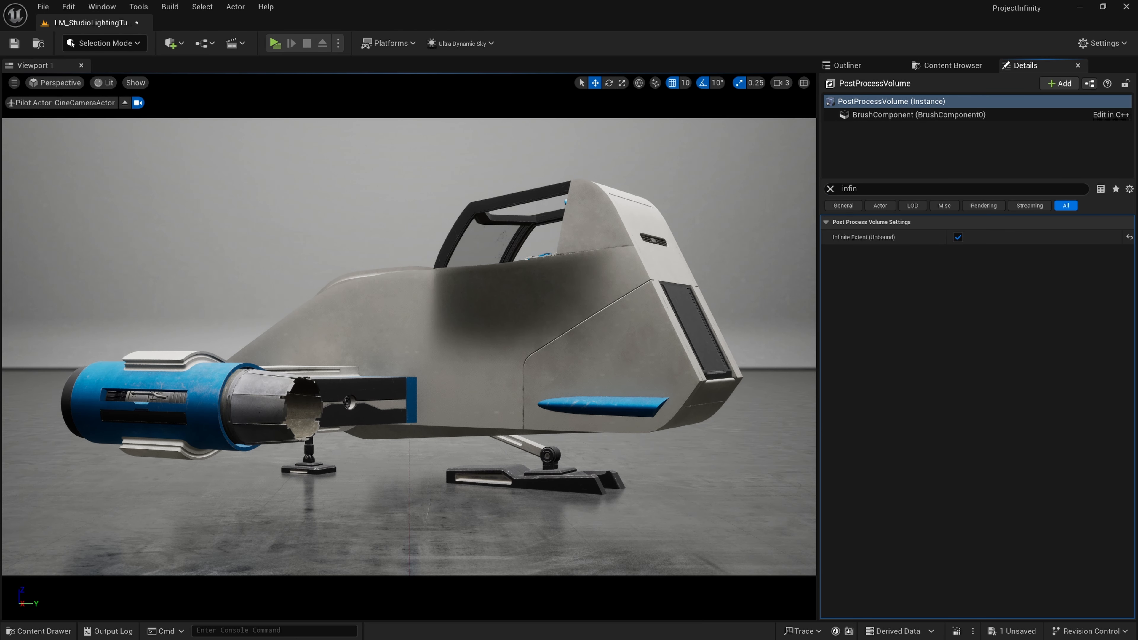
{"action": "left_click", "coordinate": [830, 188]}
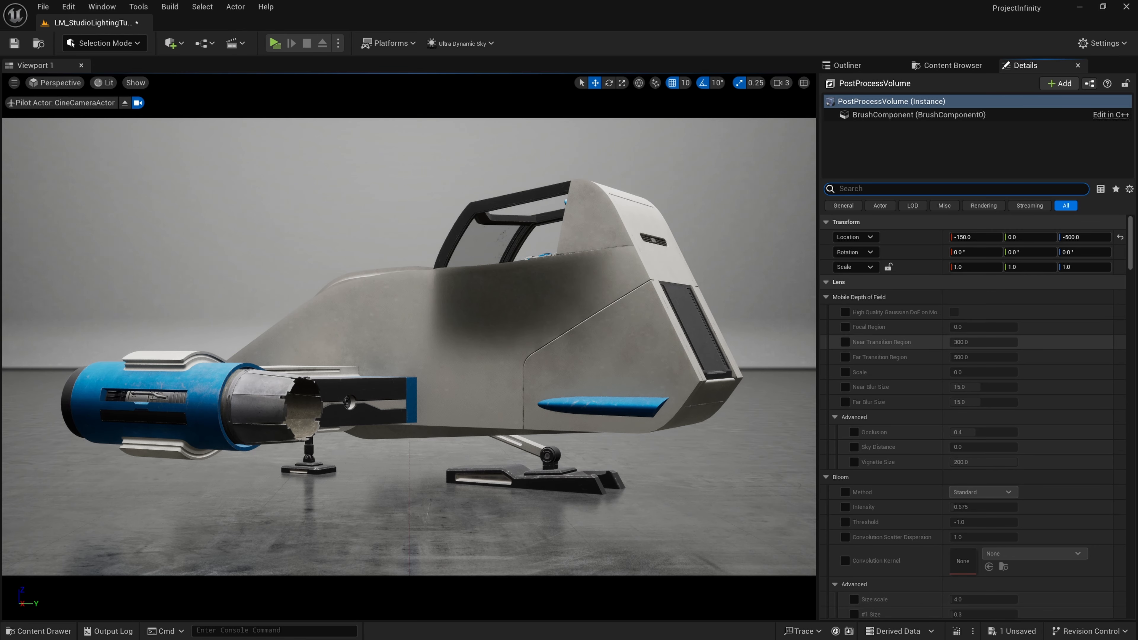
Lock the post process volume's exposure by overriding Min EV100 and Max EV100 and setting both to 1.
{"action": "scroll", "coordinate": [901, 357], "scroll_direction": "down", "scroll_amount": 4}
{"action": "scroll", "coordinate": [900, 357], "scroll_direction": "down", "scroll_amount": 10}
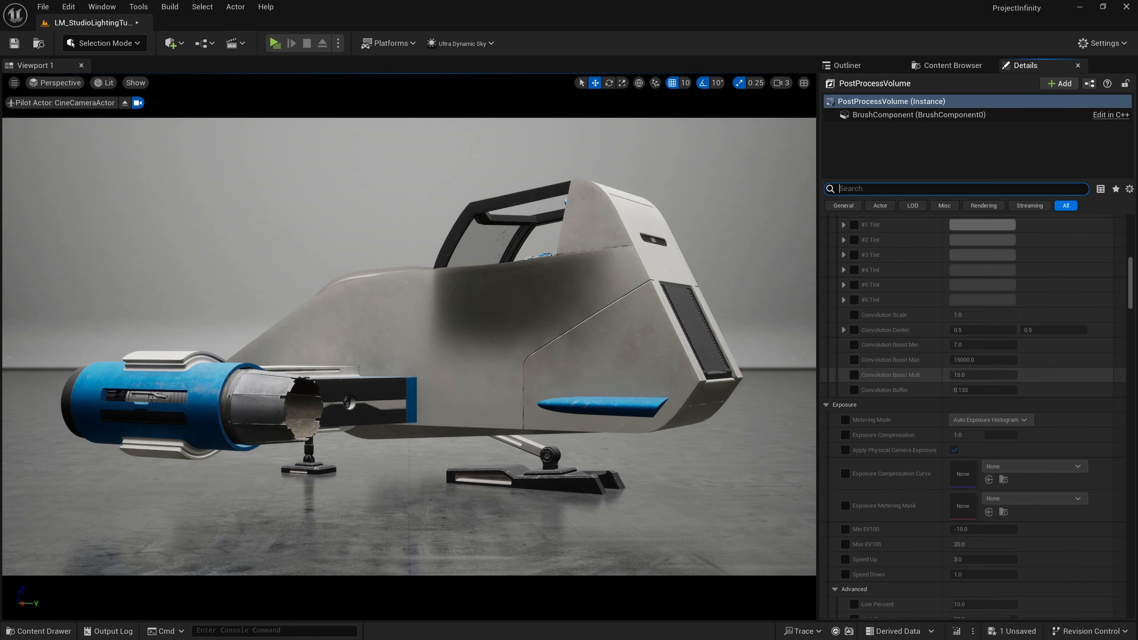
{"action": "left_click", "coordinate": [845, 404]}
{"action": "left_click", "coordinate": [844, 420]}
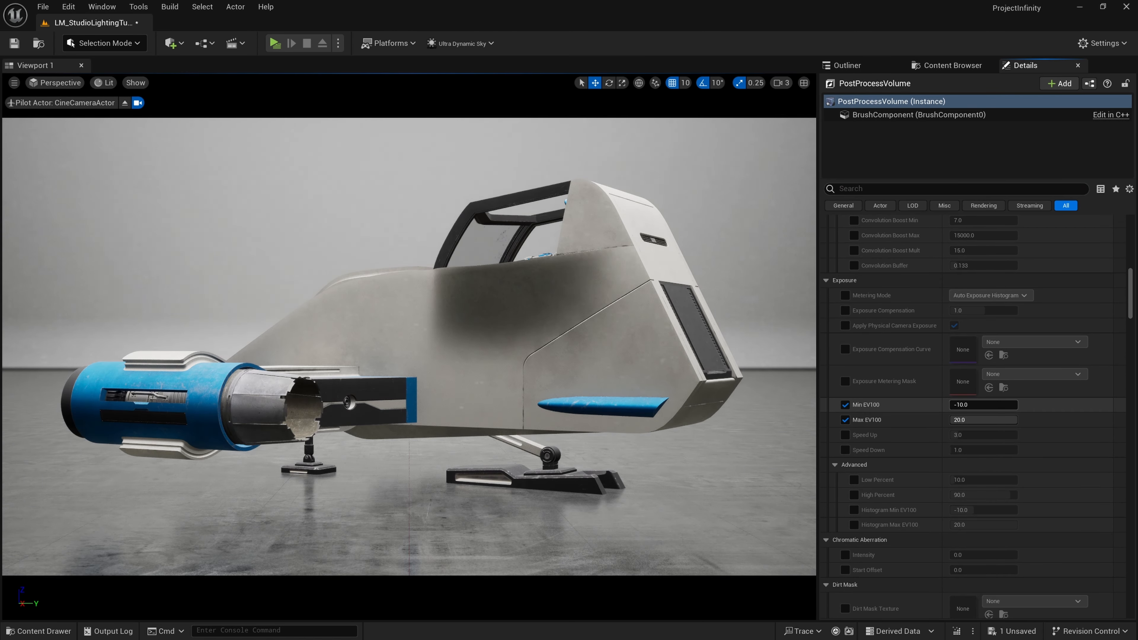
{"action": "left_click", "coordinate": [968, 404]}
{"action": "type", "text": "1"}
{"action": "left_click", "coordinate": [980, 418]}
{"action": "type", "text": "1"}
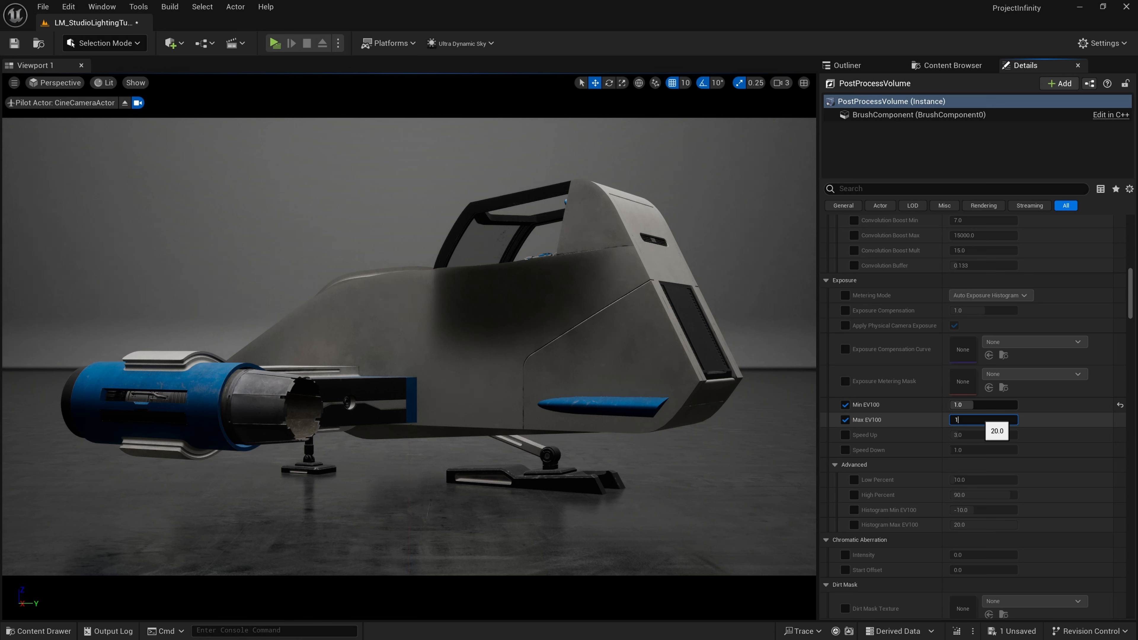
{"action": "key", "text": "Return"}
Override the Local Exposure Shadow Contrast of the post process volume and set it to 0.9.
{"action": "scroll", "coordinate": [980, 418], "scroll_direction": "down", "scroll_amount": 3}
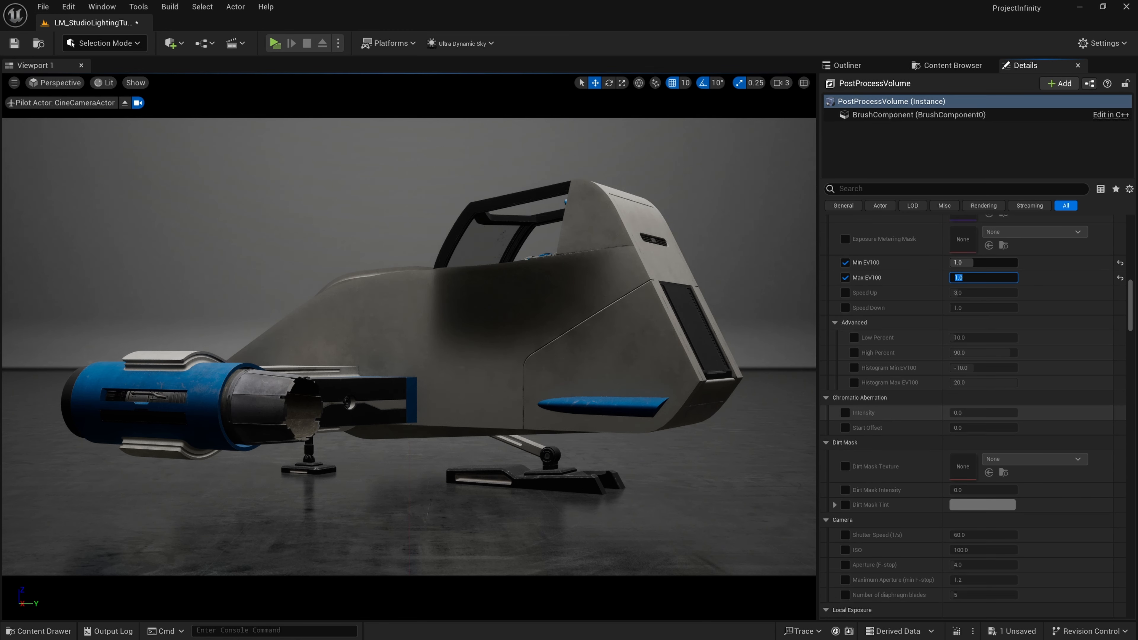
{"action": "scroll", "coordinate": [980, 418], "scroll_direction": "down", "scroll_amount": 6}
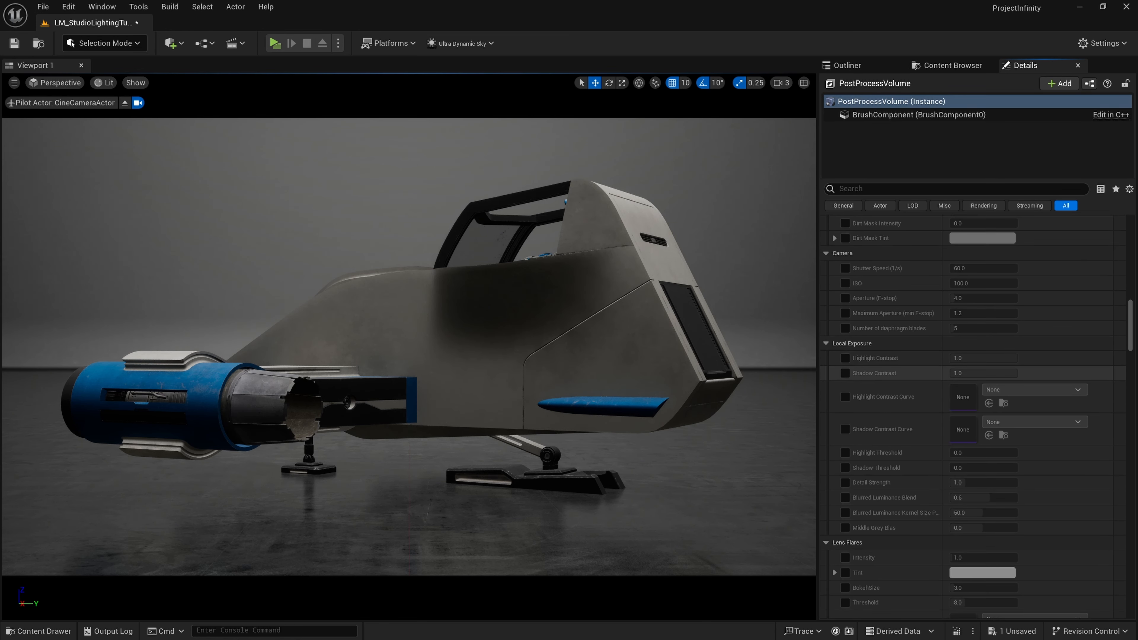
{"action": "left_click", "coordinate": [845, 373]}
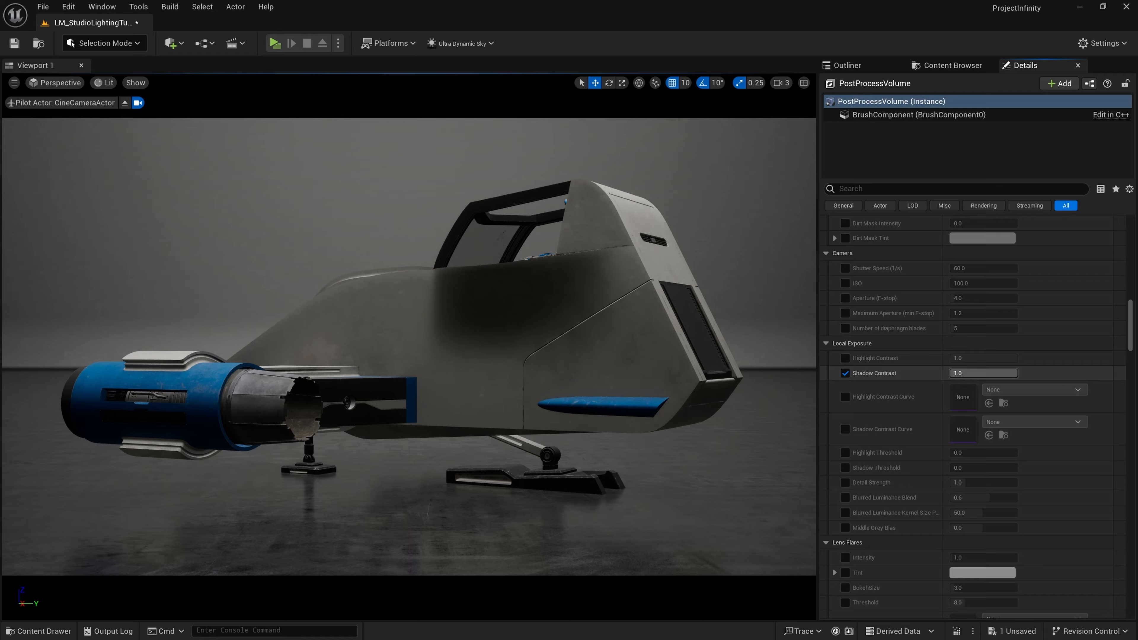
{"action": "left_click", "coordinate": [981, 373]}
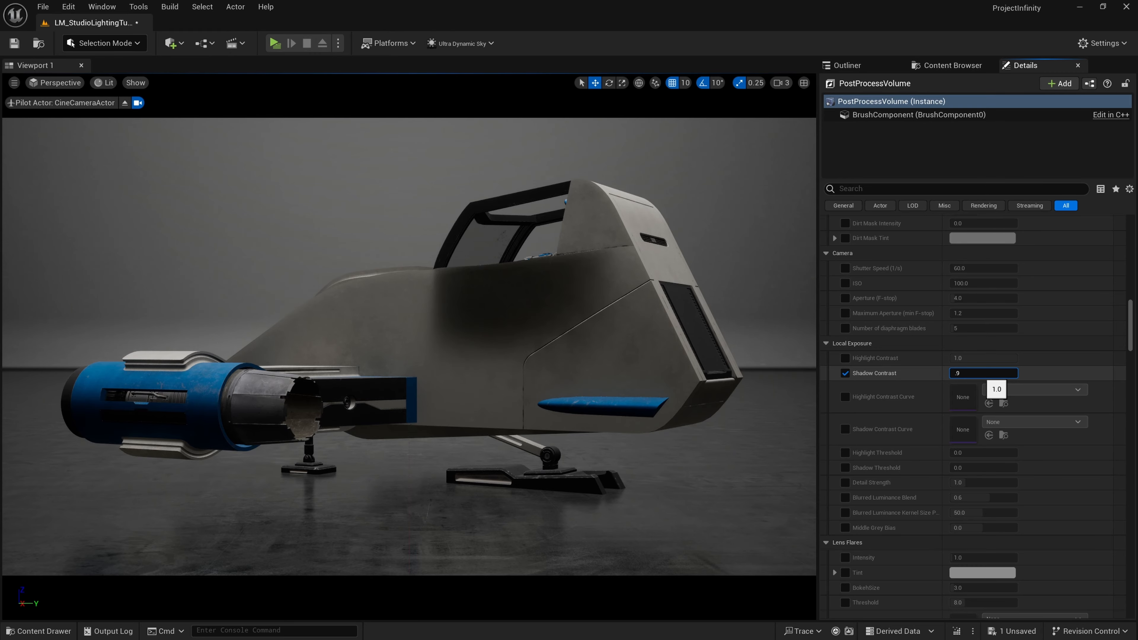
{"action": "key", "text": "Return"}
Override the color grading Temperature Type and Temp, keeping White Balance and setting the temperature to 5500.
{"action": "scroll", "coordinate": [985, 403], "scroll_direction": "down", "scroll_amount": 12}
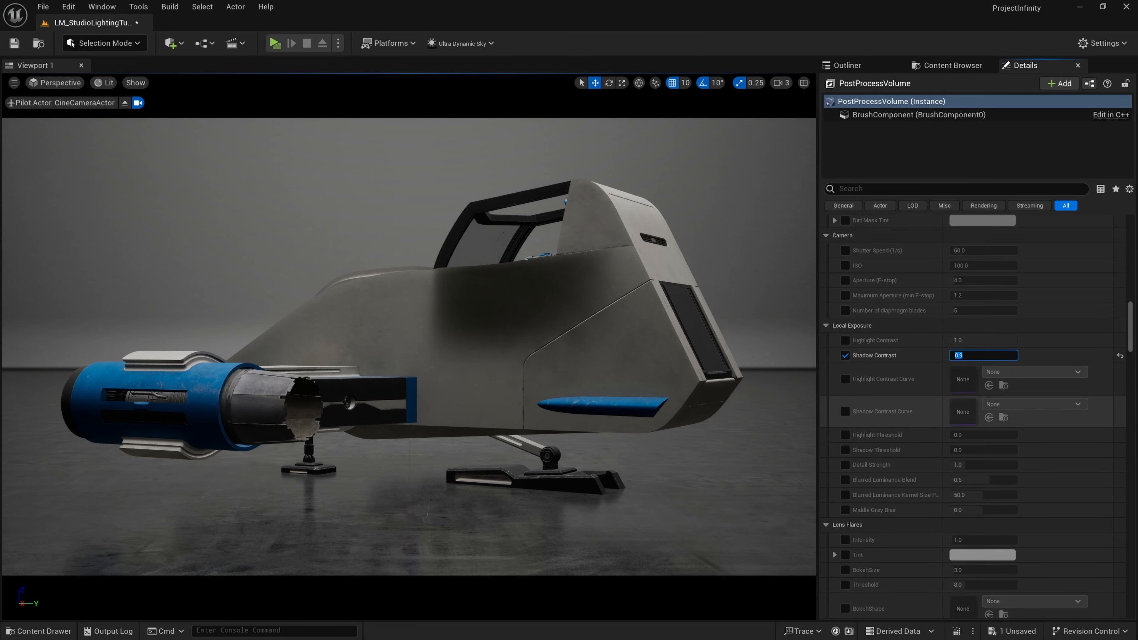
{"action": "scroll", "coordinate": [972, 417], "scroll_direction": "down", "scroll_amount": 10}
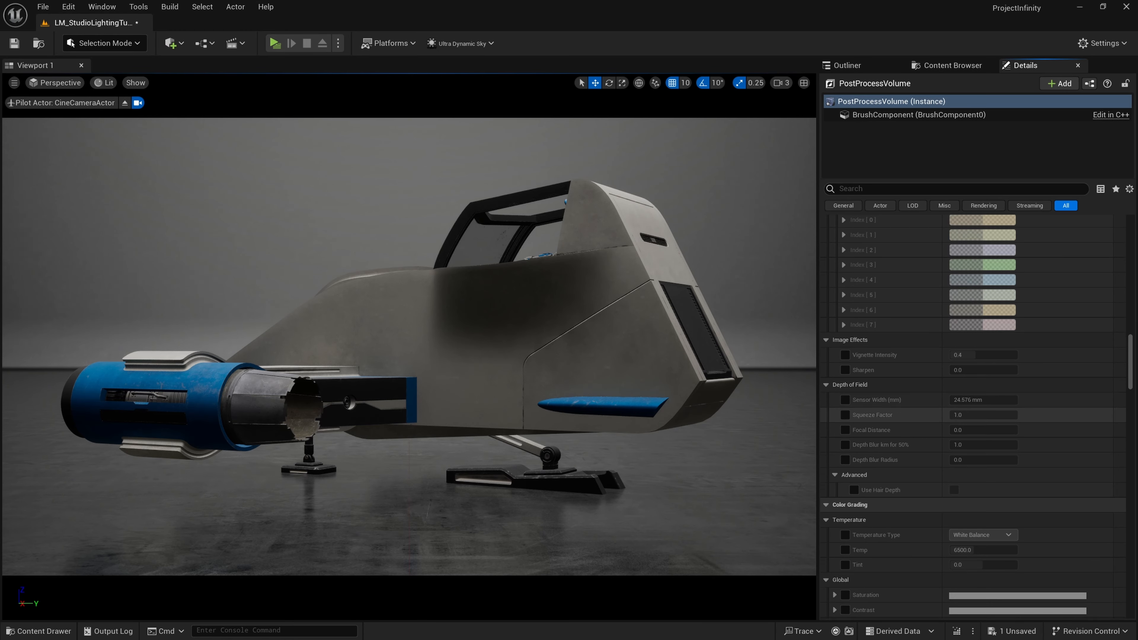
{"action": "scroll", "coordinate": [972, 403], "scroll_direction": "down", "scroll_amount": 3}
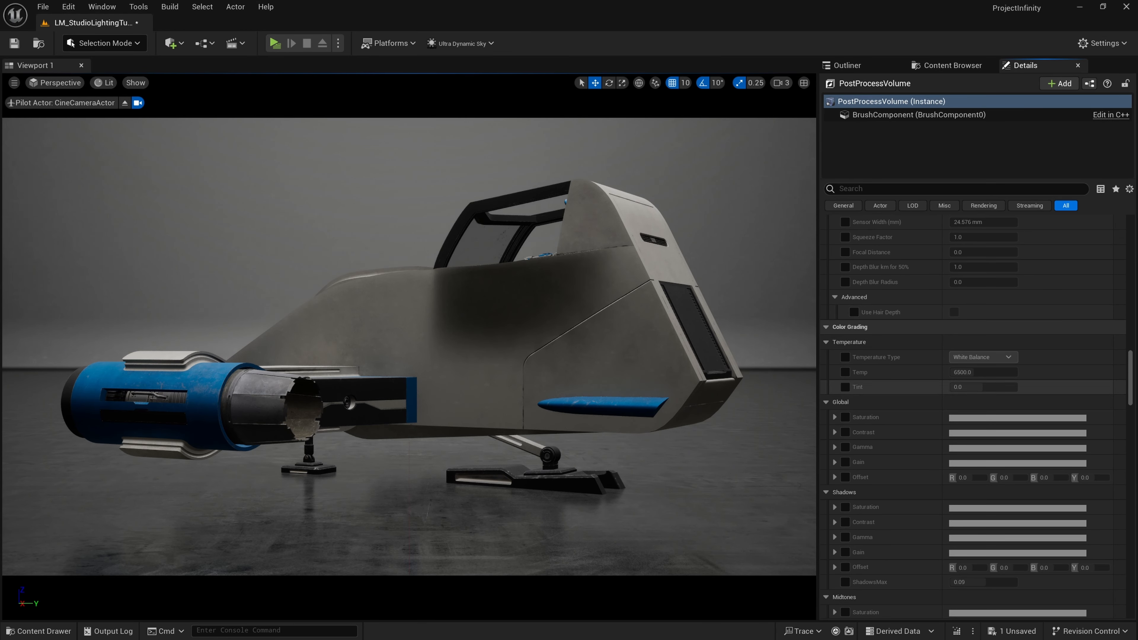
{"action": "left_click", "coordinate": [845, 356]}
{"action": "left_click", "coordinate": [845, 372]}
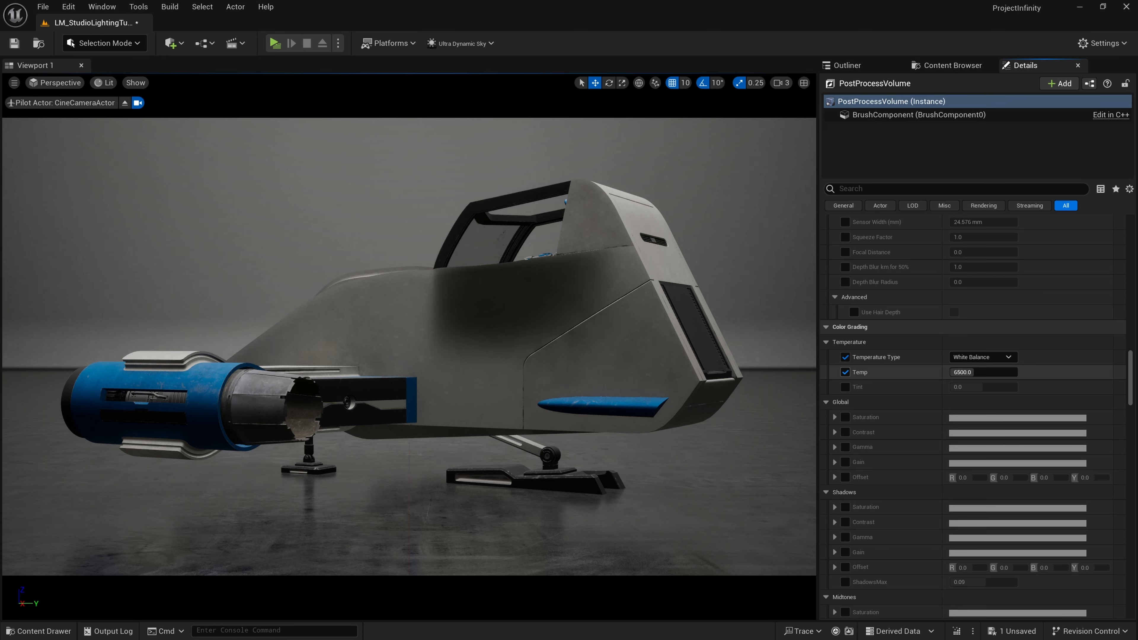
{"action": "left_click", "coordinate": [981, 372]}
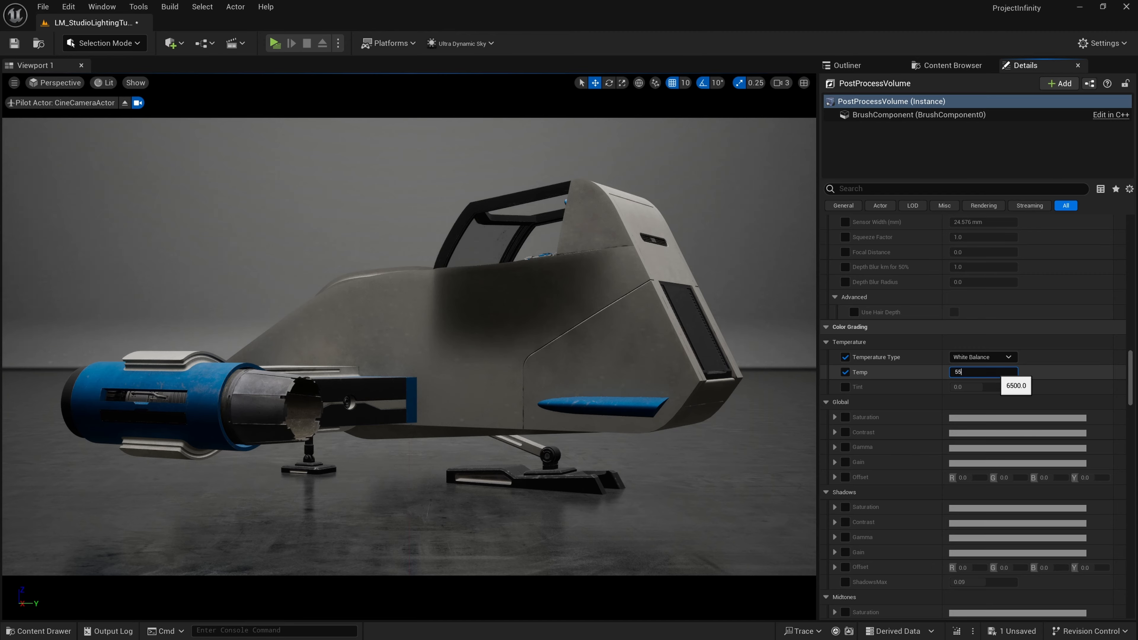
{"action": "type", "text": "5500"}
{"action": "key", "text": "Return"}
Override Lumen Scene Lighting Quality in the volume's global illumination settings and set it to 2.
{"action": "scroll", "coordinate": [896, 417], "scroll_direction": "down", "scroll_amount": 6}
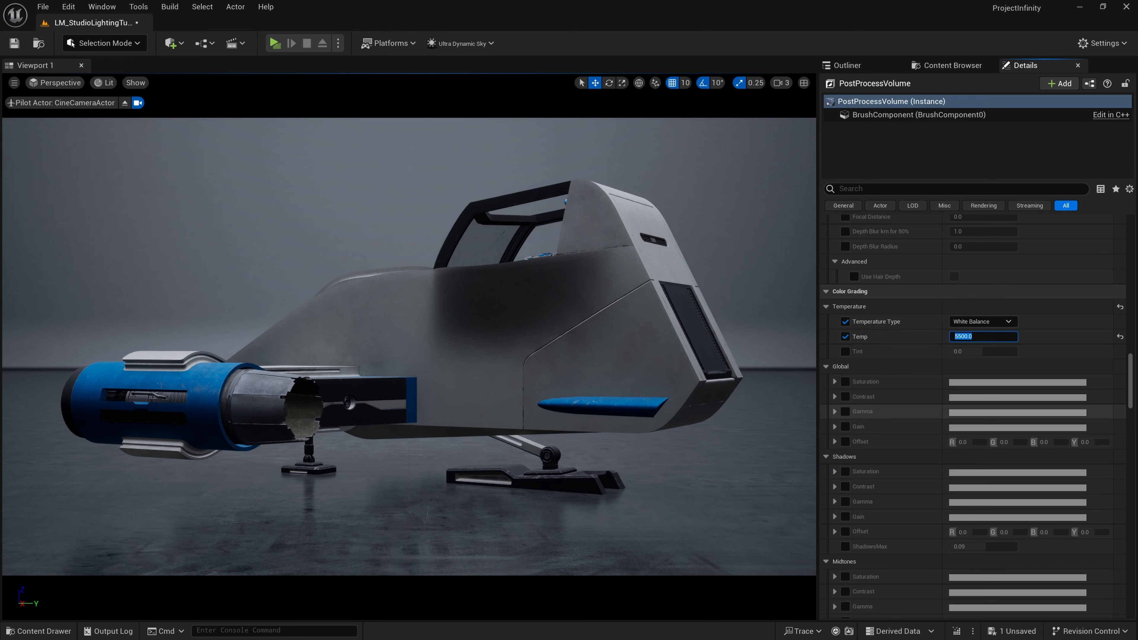
{"action": "scroll", "coordinate": [896, 419], "scroll_direction": "down", "scroll_amount": 5}
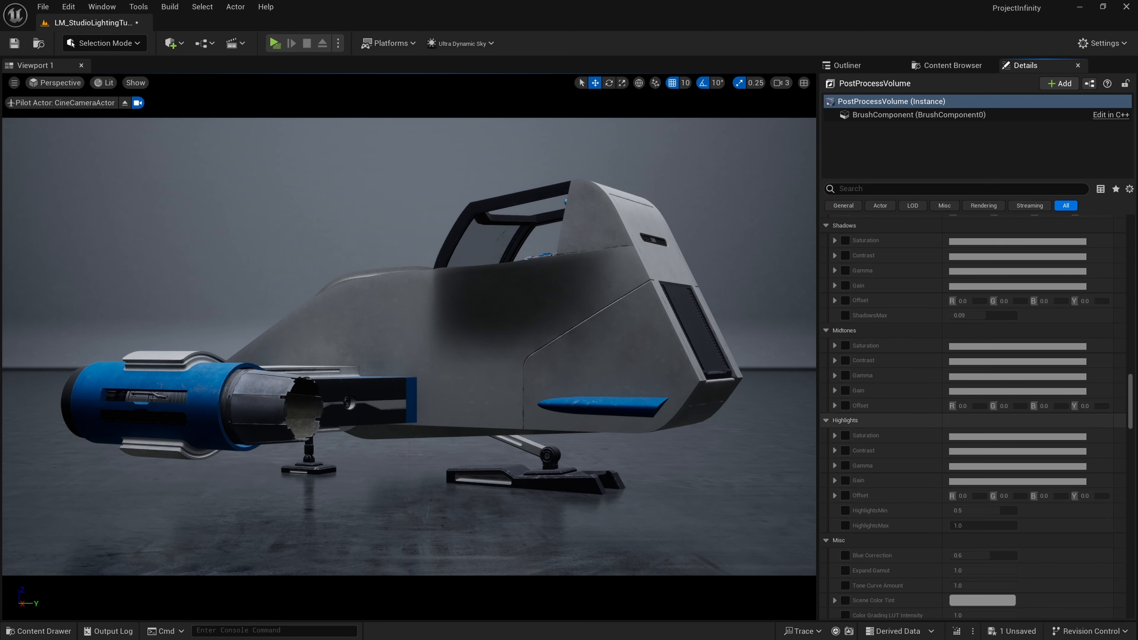
{"action": "scroll", "coordinate": [896, 423], "scroll_direction": "down", "scroll_amount": 5}
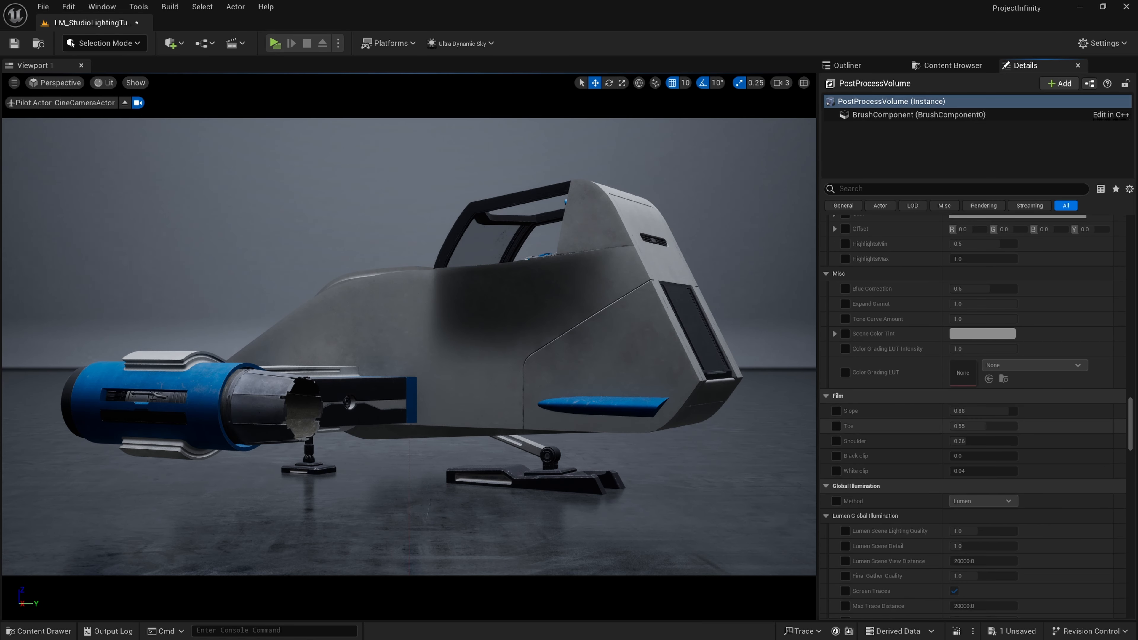
{"action": "scroll", "coordinate": [896, 428], "scroll_direction": "down", "scroll_amount": 1}
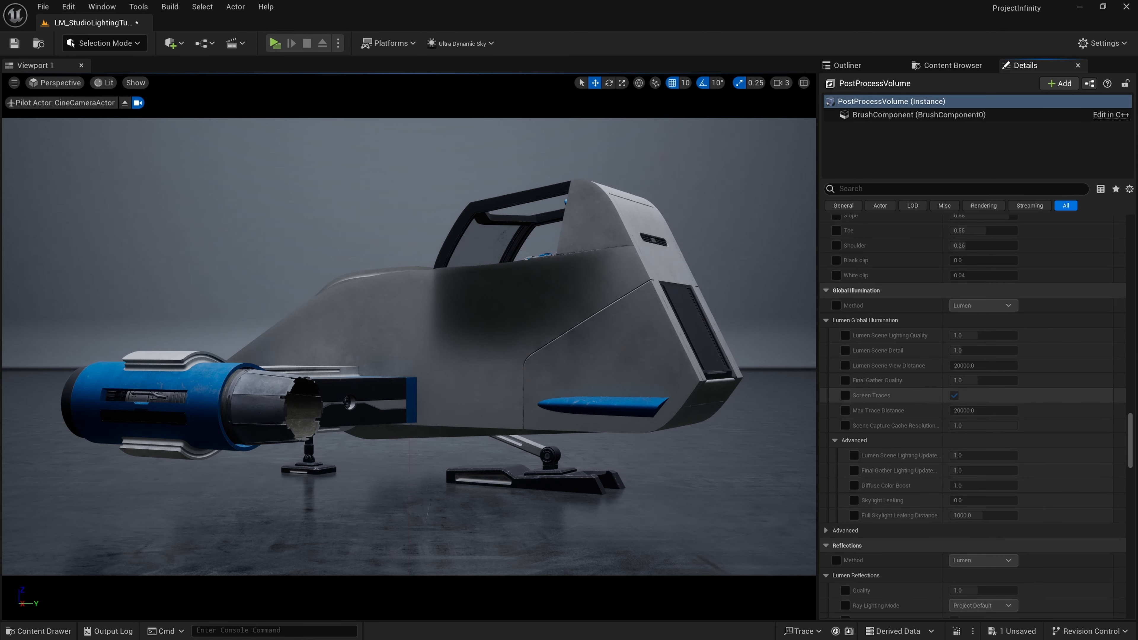
{"action": "left_click", "coordinate": [844, 335]}
{"action": "left_click", "coordinate": [985, 335]}
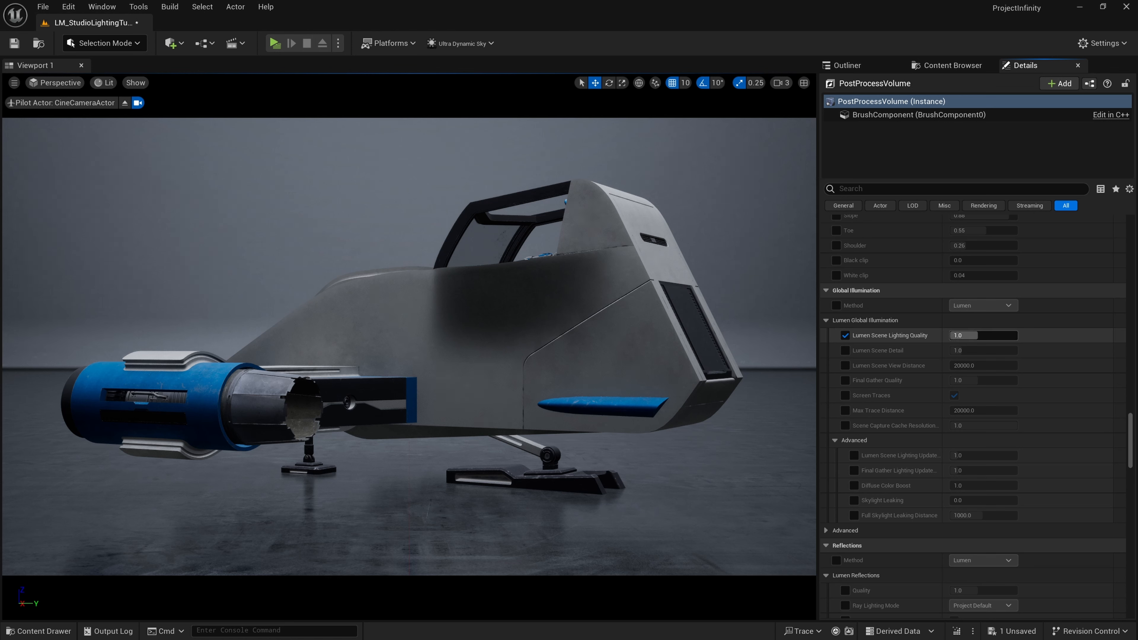
{"action": "type", "text": "2"}
{"action": "key", "text": "Return"}
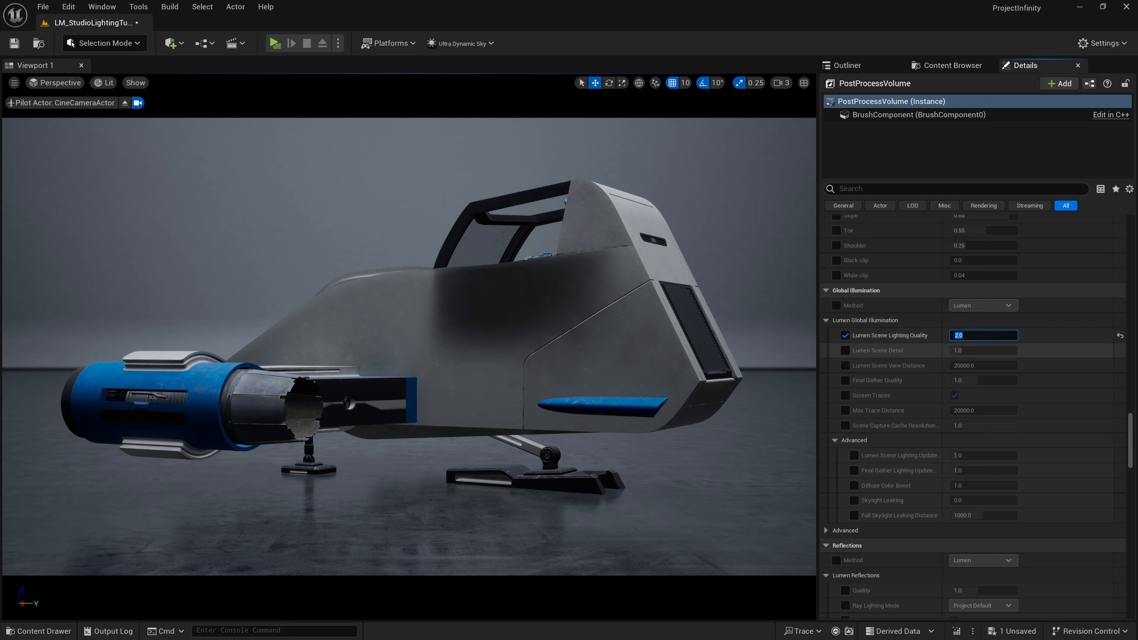
Override Lumen Scene Detail in the volume's global illumination settings and set it to 4.
{"action": "left_click", "coordinate": [845, 350]}
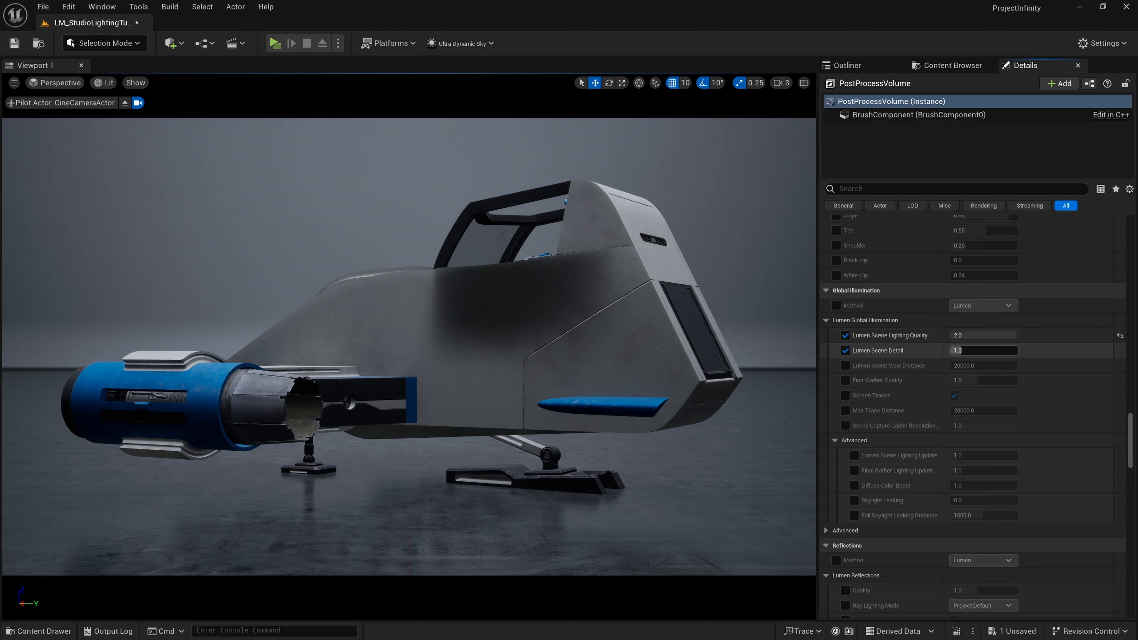
{"action": "left_click_drag", "start_coordinate": [972, 350], "coordinate": [1019, 350]}
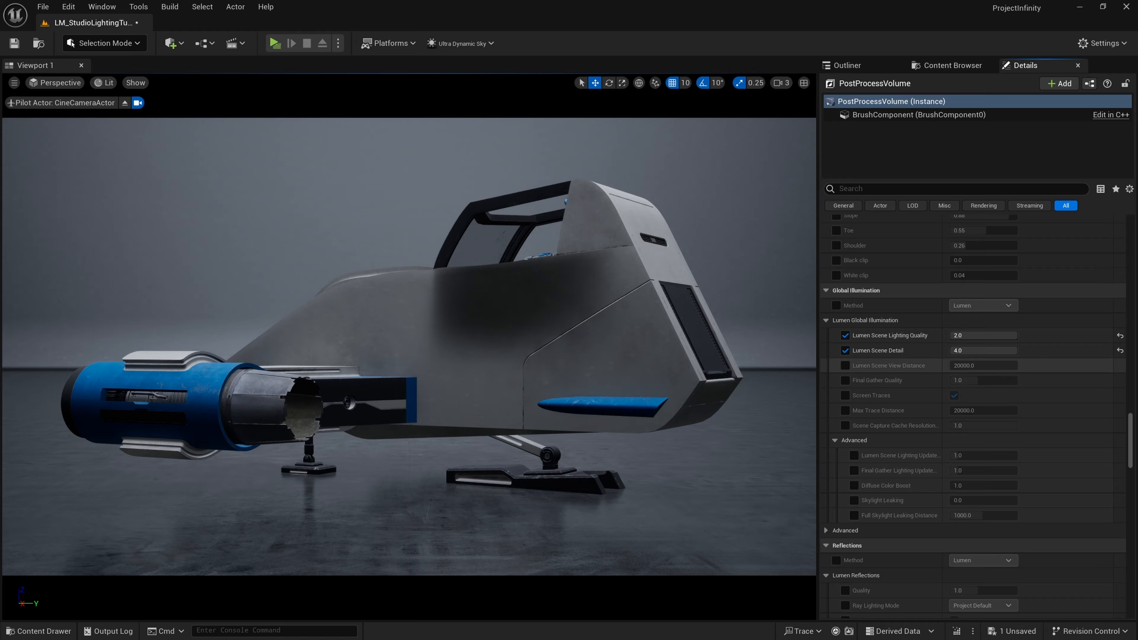
{"action": "scroll", "coordinate": [959, 364], "scroll_direction": "down", "scroll_amount": 2}
{"action": "scroll", "coordinate": [959, 364], "scroll_direction": "down", "scroll_amount": 9}
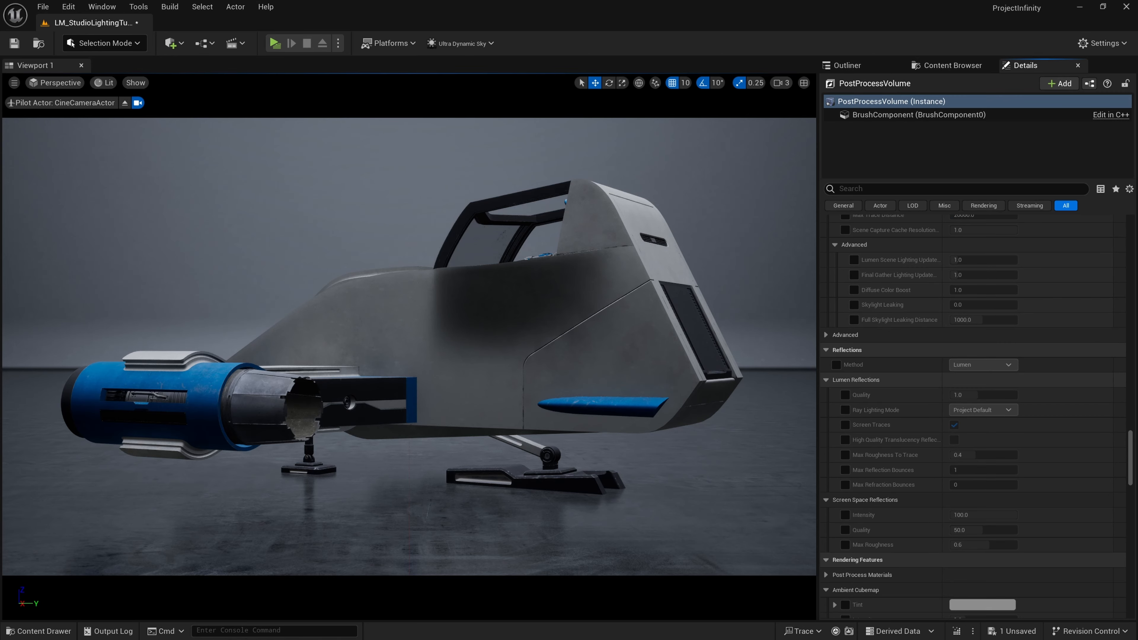
Override the Lumen Reflections Quality setting of the post process volume.
{"action": "left_click", "coordinate": [845, 394]}
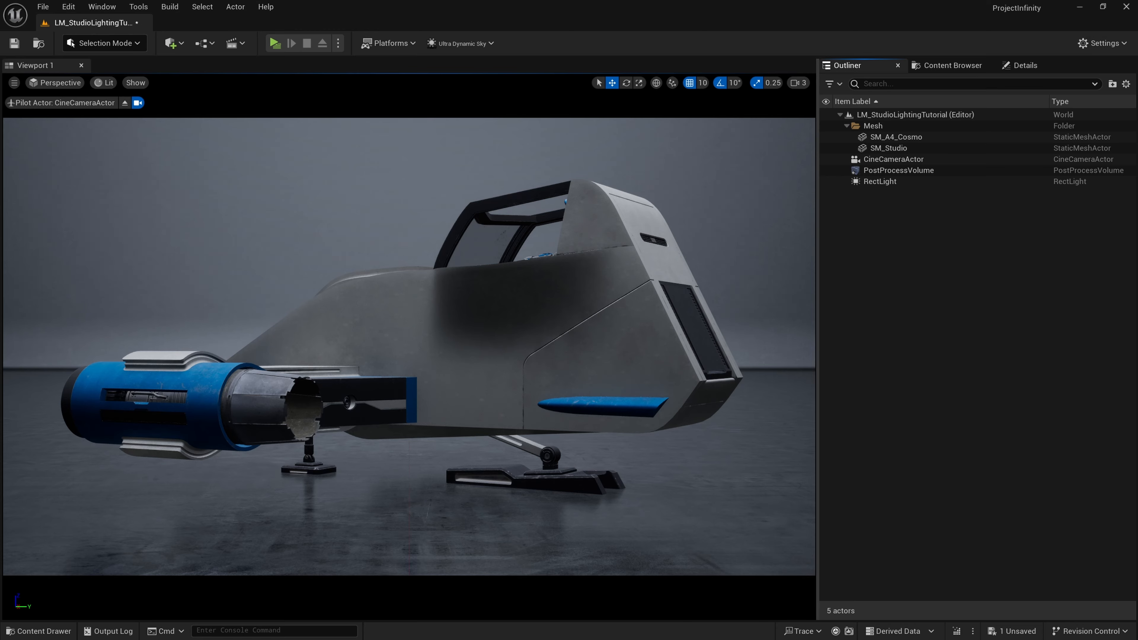
Change the viewport layout to two panes side by side.
{"action": "left_click", "coordinate": [55, 82]}
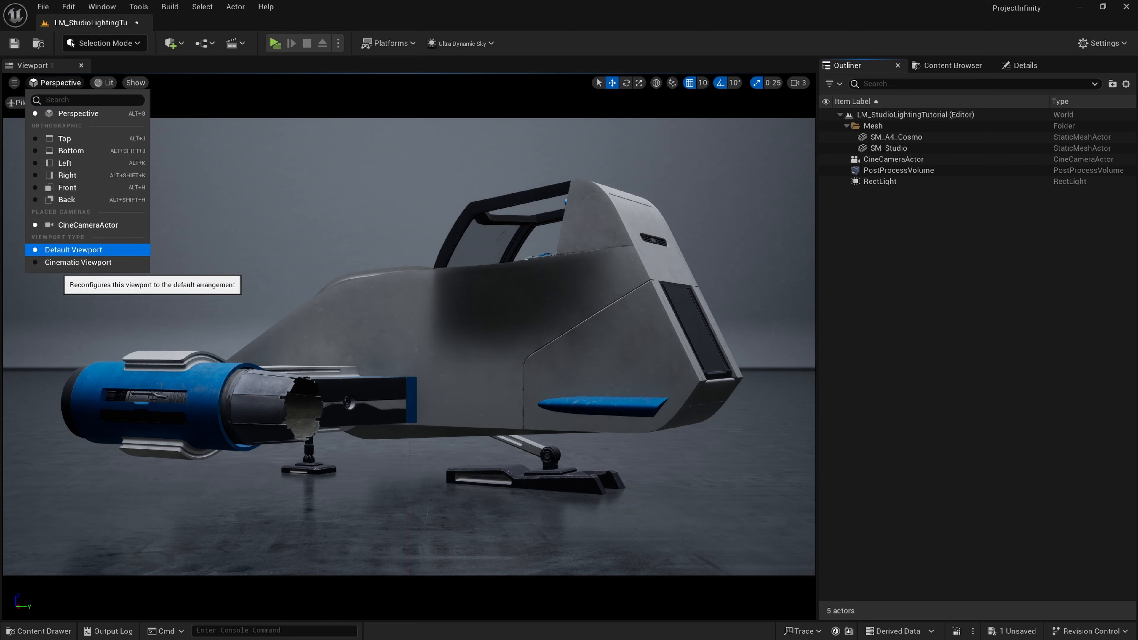
{"action": "left_click", "coordinate": [14, 82]}
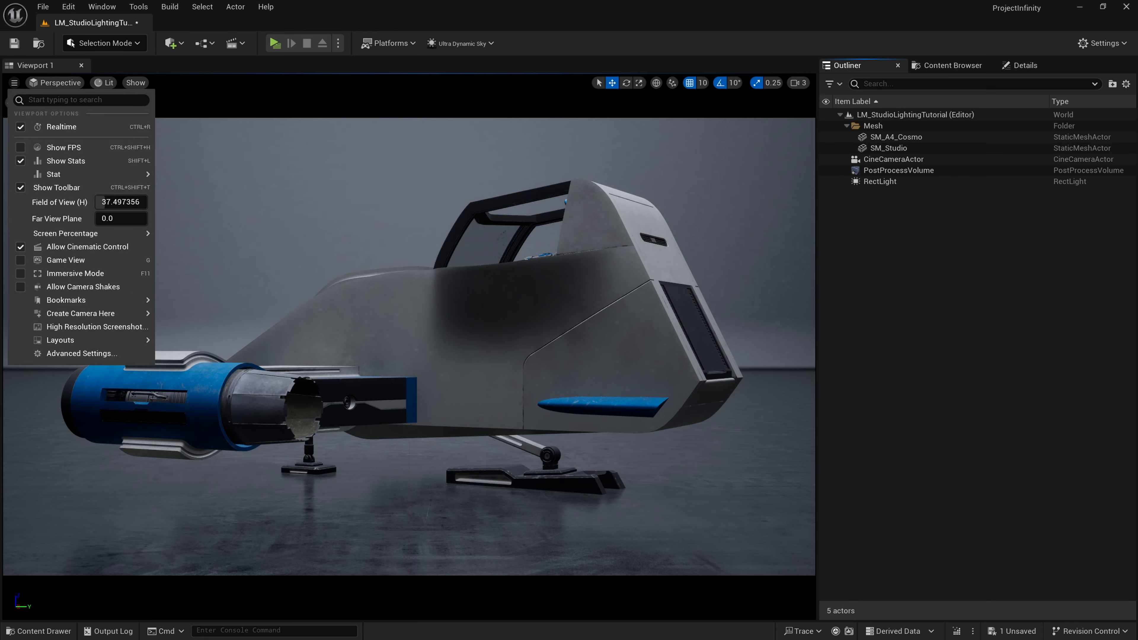
{"action": "mouse_move", "coordinate": [81, 340]}
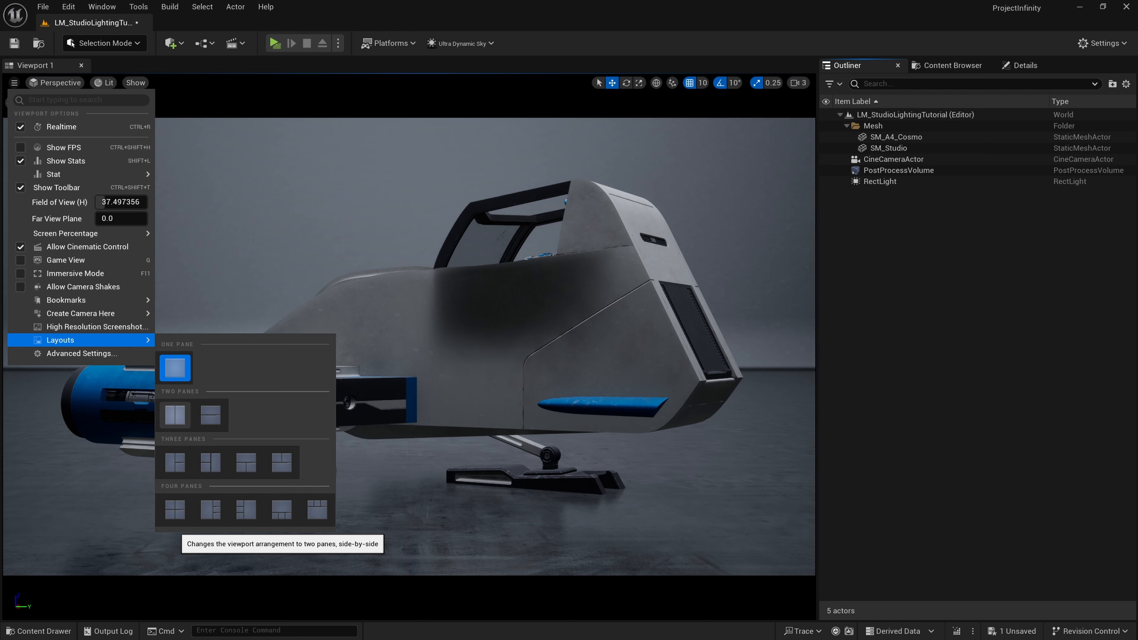
{"action": "left_click", "coordinate": [175, 415]}
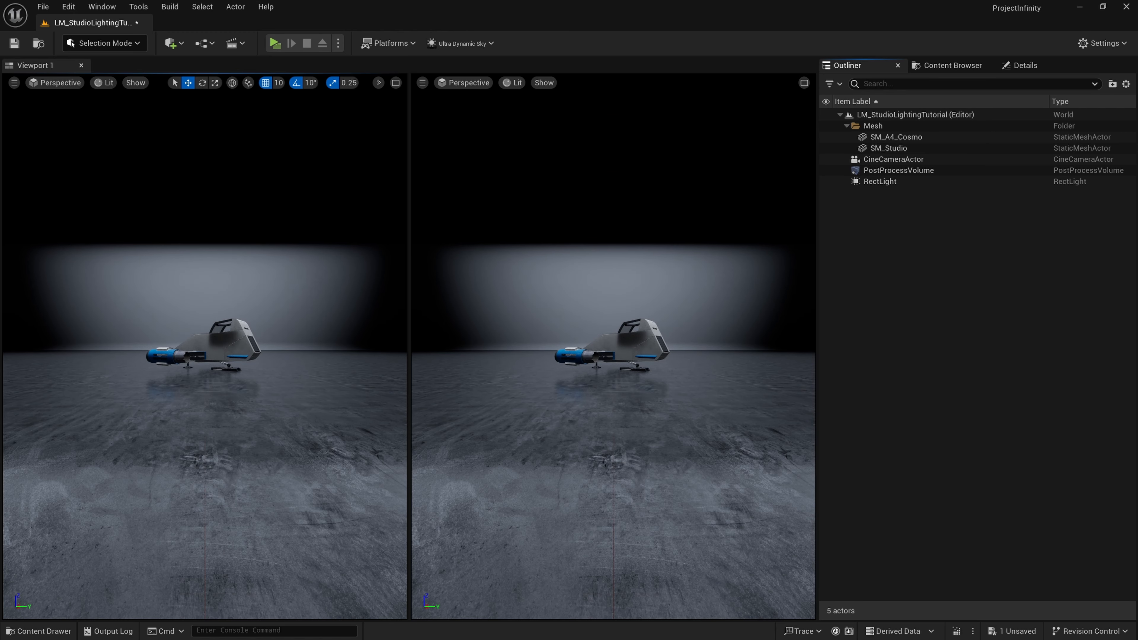
Look through CineCameraActor in the first pane and make that pane narrower than the free perspective pane.
{"action": "left_click", "coordinate": [55, 82]}
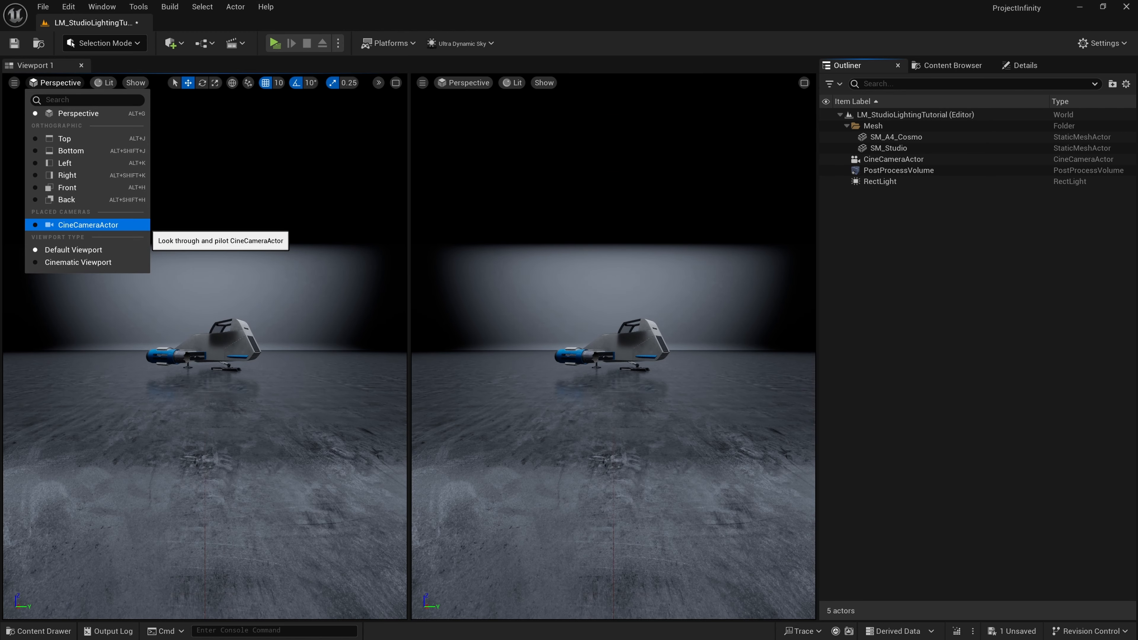
{"action": "left_click", "coordinate": [81, 225]}
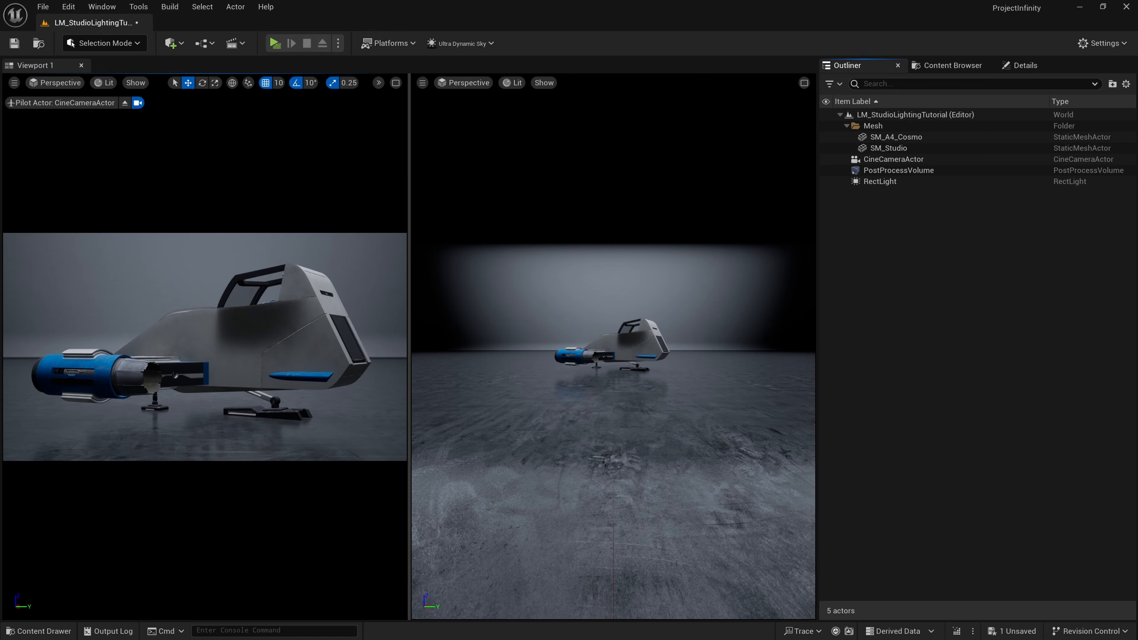
{"action": "left_click_drag", "start_coordinate": [409, 346], "coordinate": [355, 346]}
Add a second rect light to the level beside the spaceship.
{"action": "scroll", "coordinate": [587, 346], "scroll_direction": "down", "scroll_amount": 4}
{"action": "right_click_drag", "start_coordinate": [586, 347], "coordinate": [515, 387]}
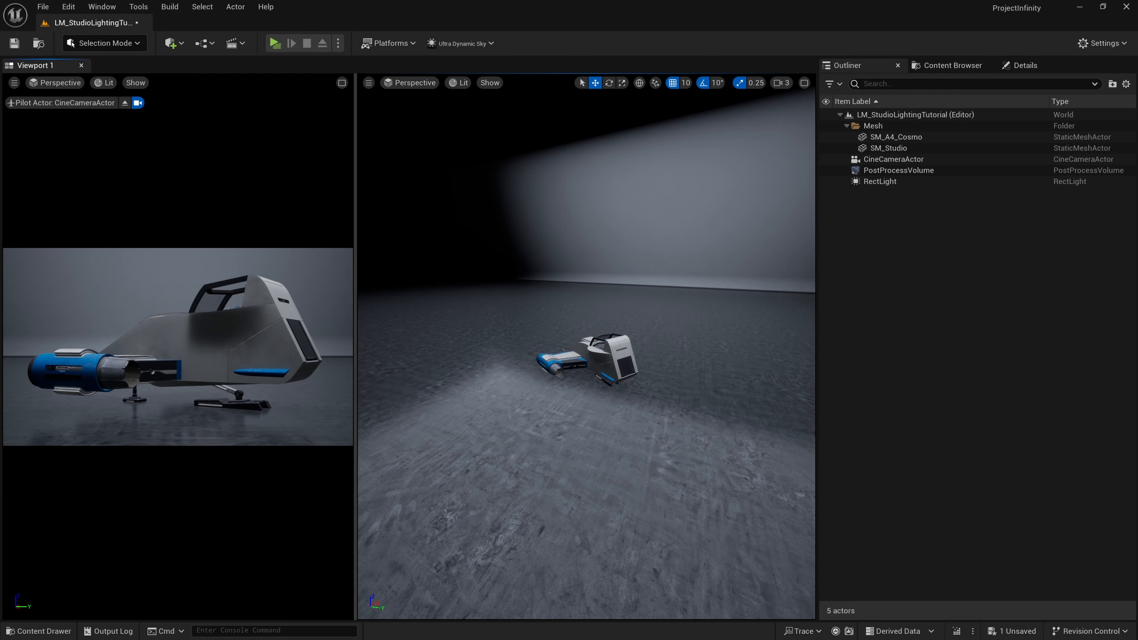
{"action": "left_click", "coordinate": [170, 43]}
{"action": "mouse_move", "coordinate": [210, 163]}
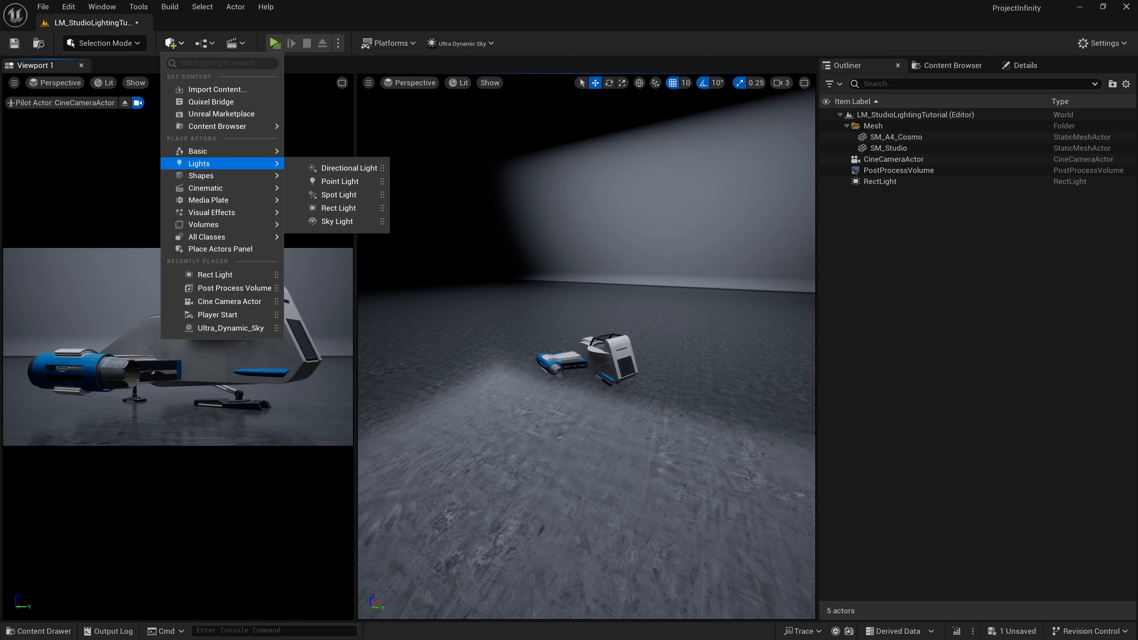
{"action": "left_click", "coordinate": [339, 208]}
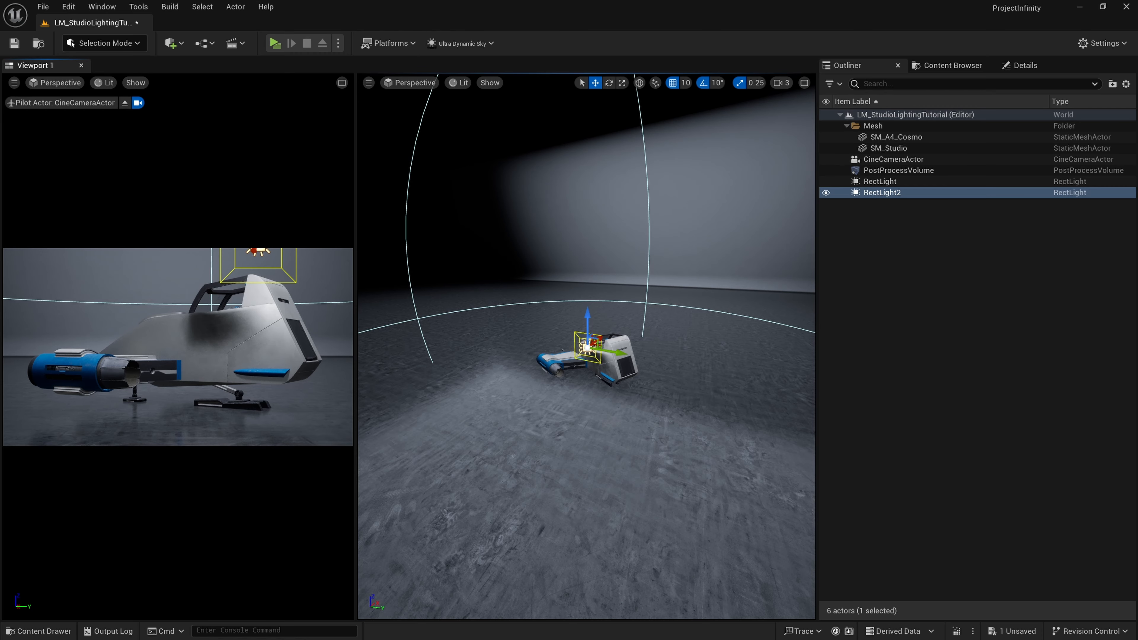
Move the new rect light to location -460, 110, 250 and rotate it 20° about Z so it faces the ship.
{"action": "right_click_drag", "start_coordinate": [586, 347], "coordinate": [594, 340]}
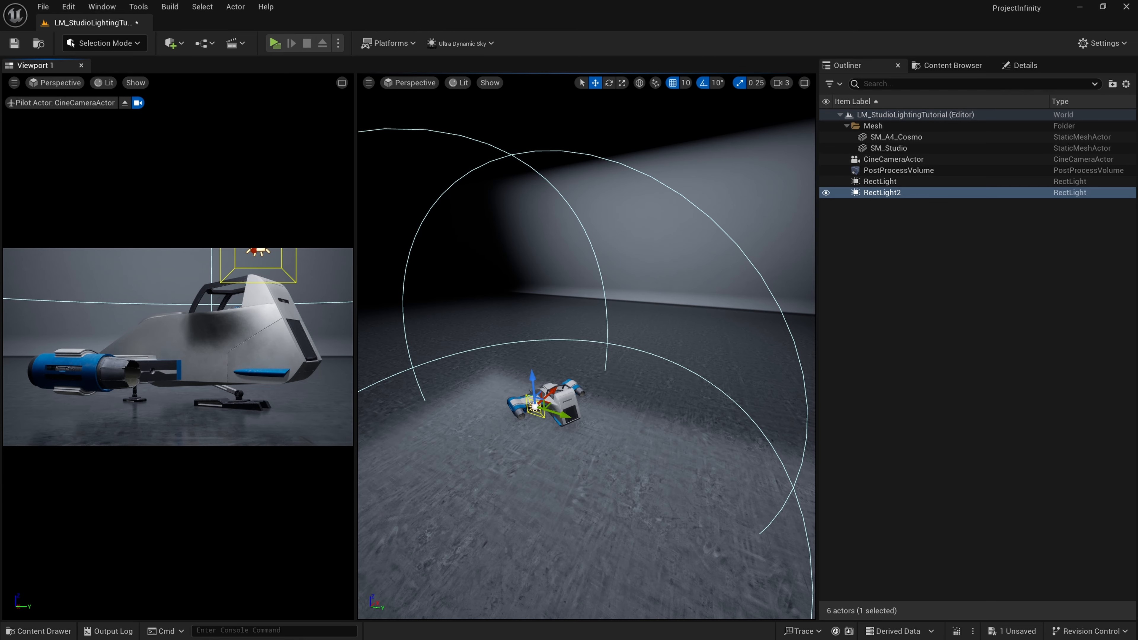
{"action": "key", "text": "e"}
{"action": "key", "text": "r"}
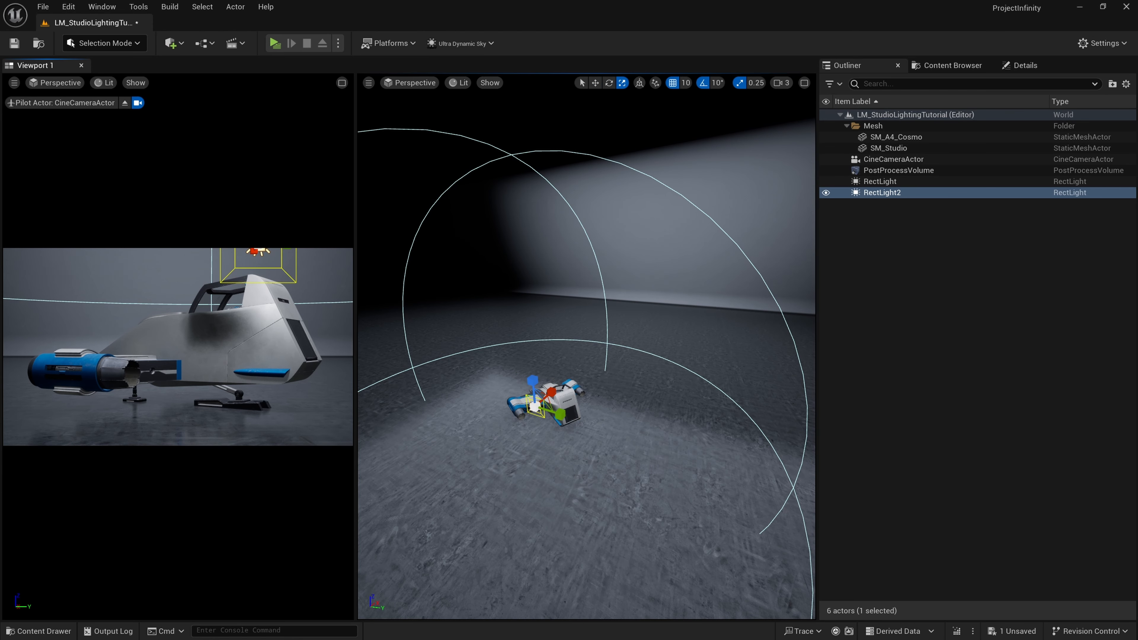
{"action": "key", "text": "w"}
{"action": "mouse_move", "coordinate": [554, 391]}
{"action": "left_mouse_down"}
{"action": "mouse_move", "coordinate": [535, 422]}
{"action": "mouse_move", "coordinate": [556, 403]}
{"action": "left_mouse_up"}
{"action": "key", "text": "e"}
{"action": "key", "text": "w"}
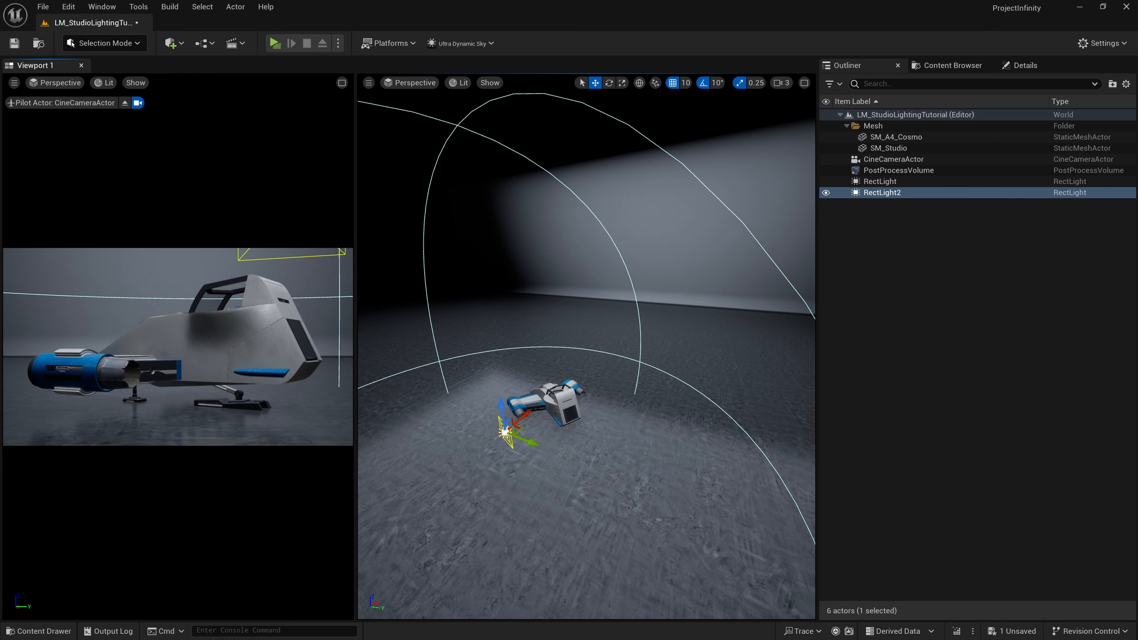
Set RectLight2's intensity to 100 cd and its attenuation radius to 2000.
{"action": "left_click", "coordinate": [1024, 65]}
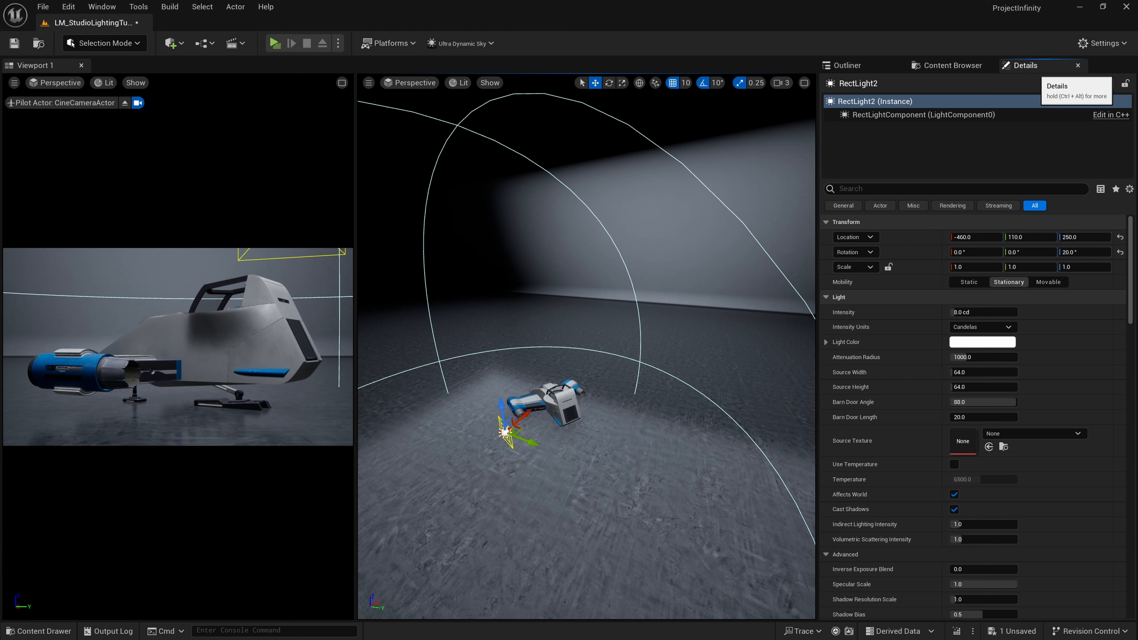
{"action": "left_click", "coordinate": [999, 312]}
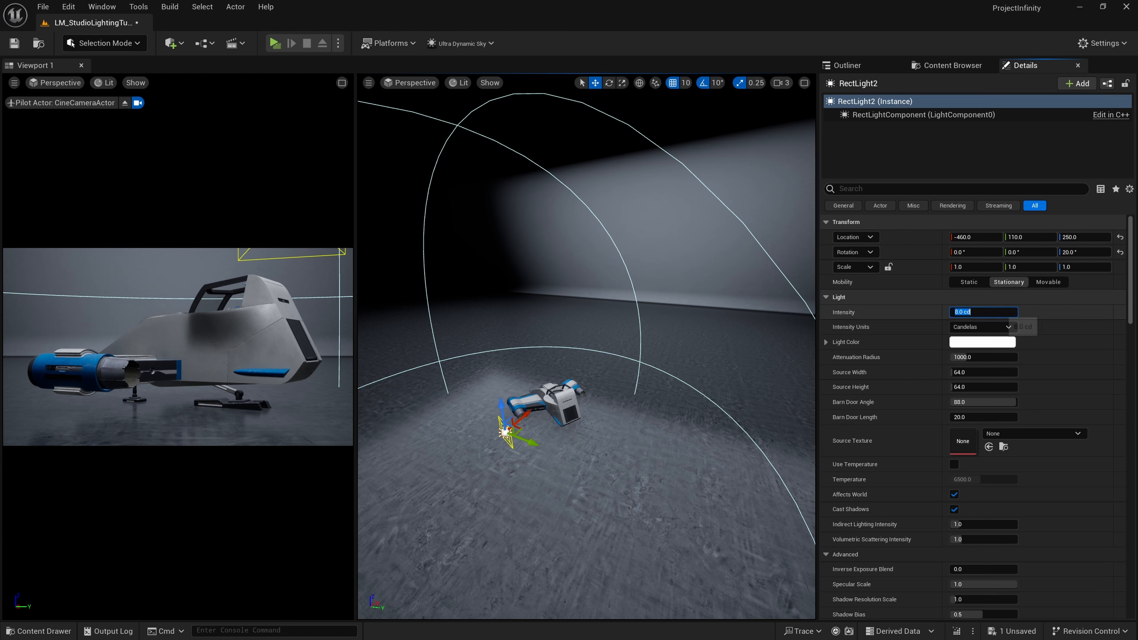
{"action": "type", "text": "100"}
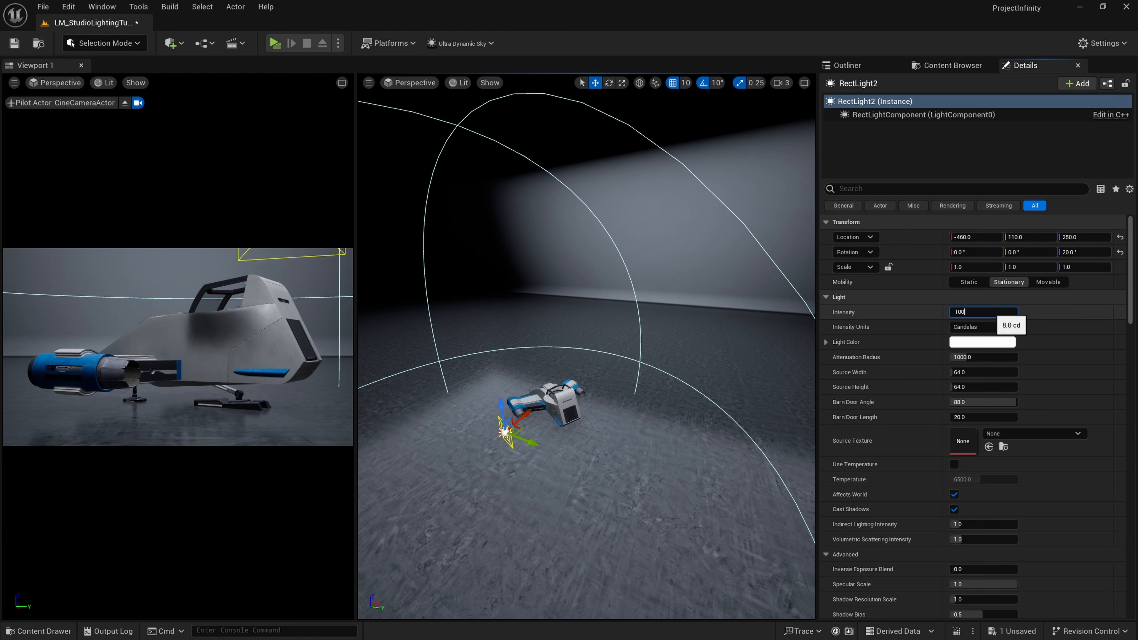
{"action": "key", "text": "Tab"}
{"action": "type", "text": "2"}
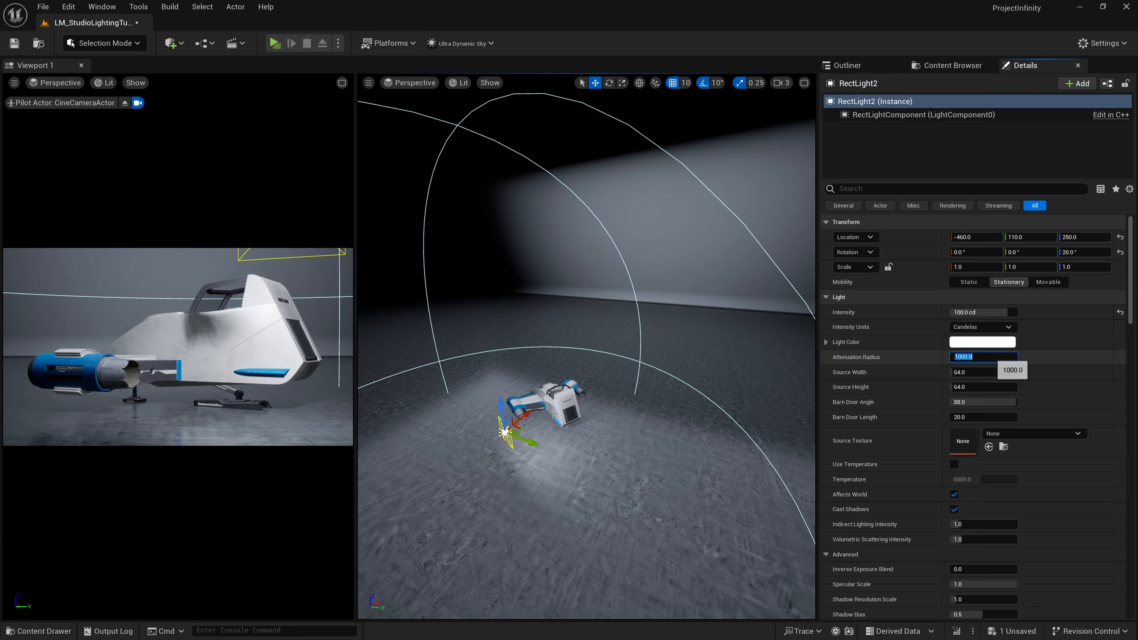
{"action": "type", "text": "00"}
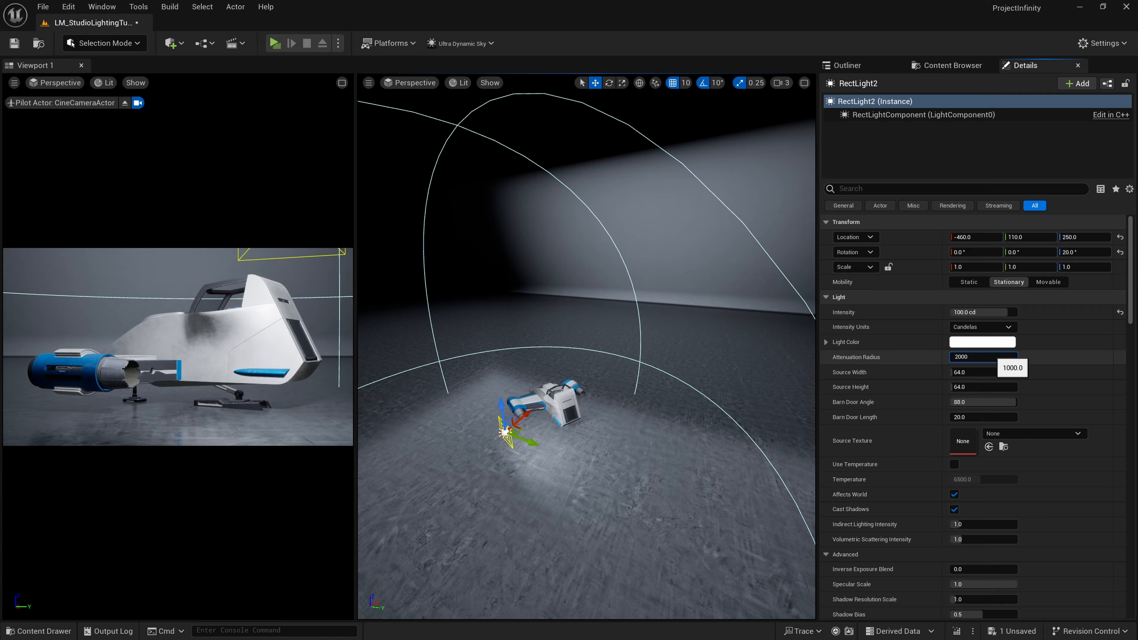
{"action": "key", "text": "Tab"}
Set RectLight2's source width to 3000 and its source height to 1000.
{"action": "type", "text": "3"}
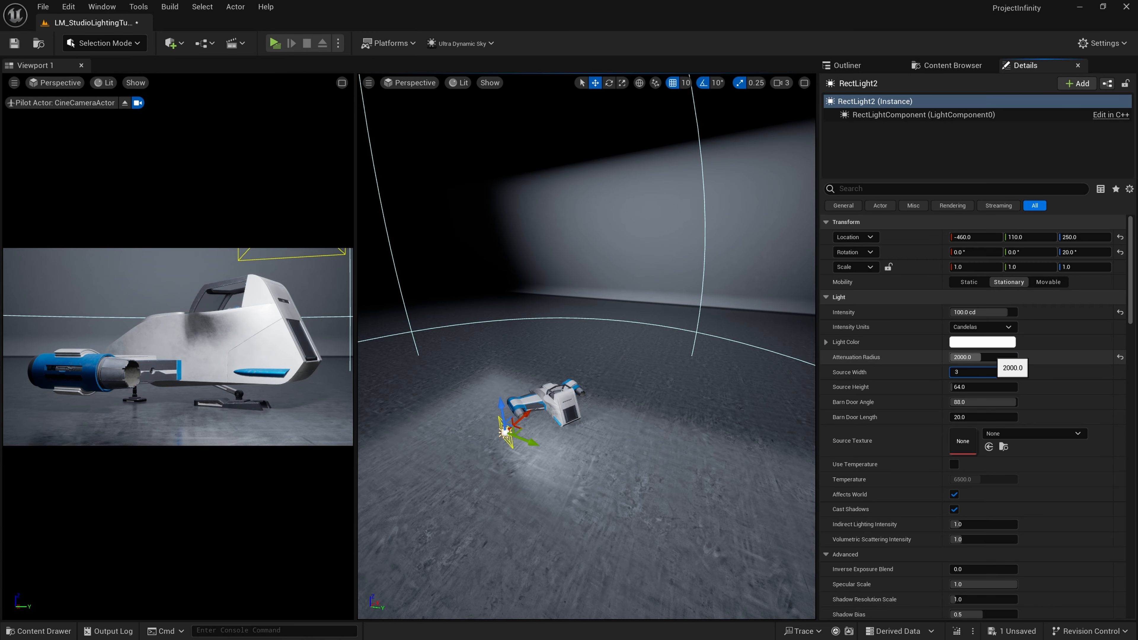
{"action": "type", "text": "000"}
{"action": "key", "text": "Tab"}
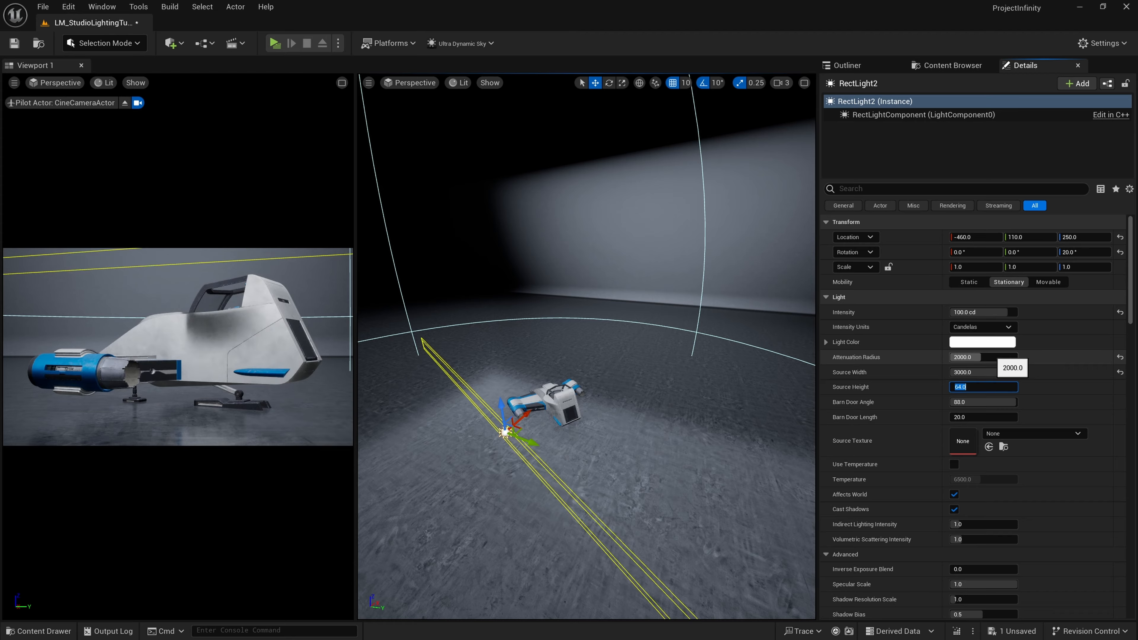
{"action": "type", "text": "10"}
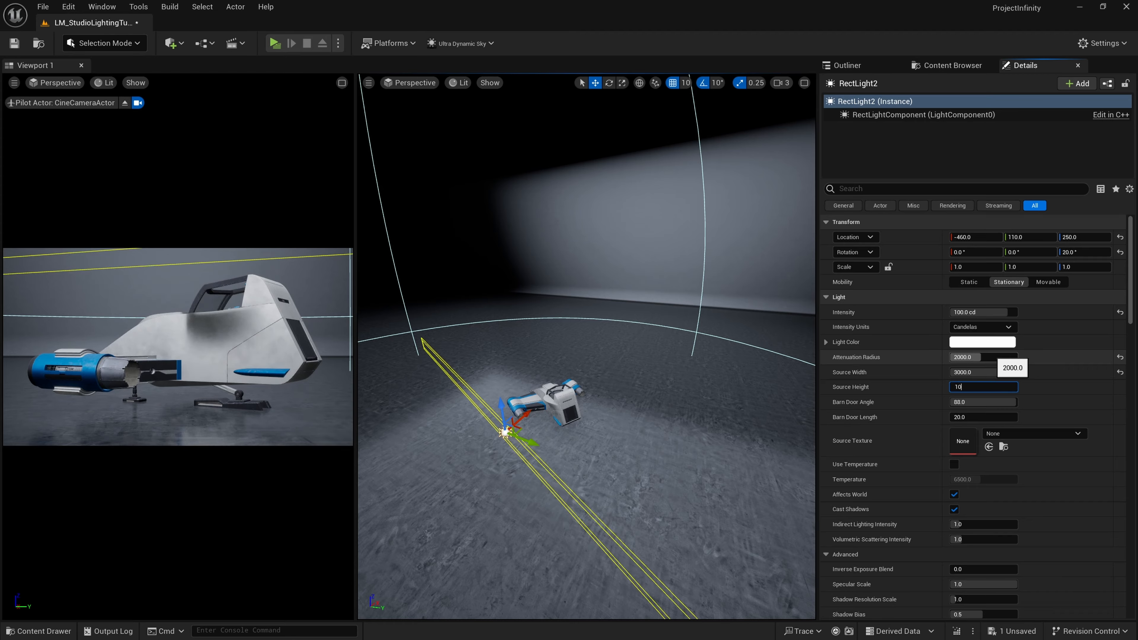
{"action": "type", "text": "00"}
{"action": "key", "text": "Return"}
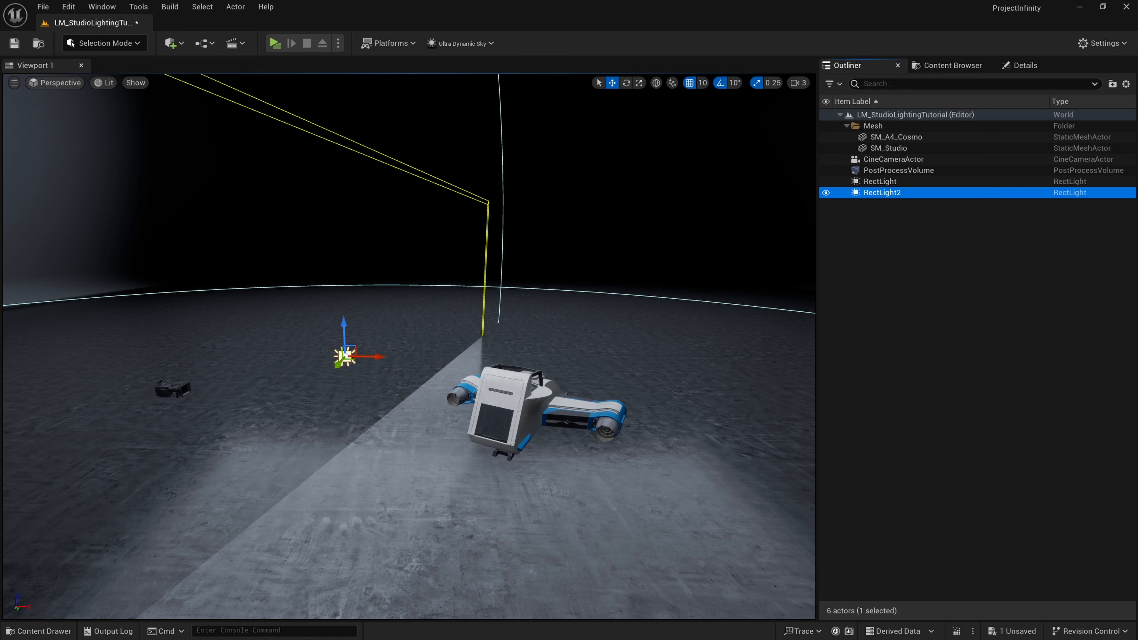
Switch the SM_Studio mesh from lighting channel 0 to lighting channel 2.
{"action": "left_click", "coordinate": [941, 148]}
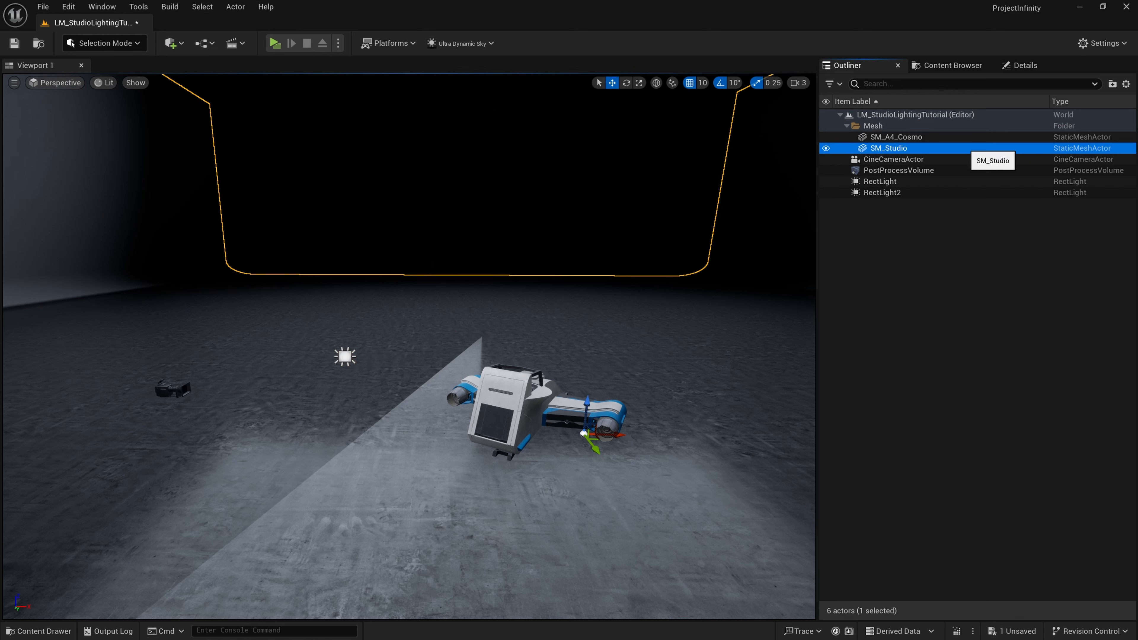
{"action": "left_click", "coordinate": [1021, 64]}
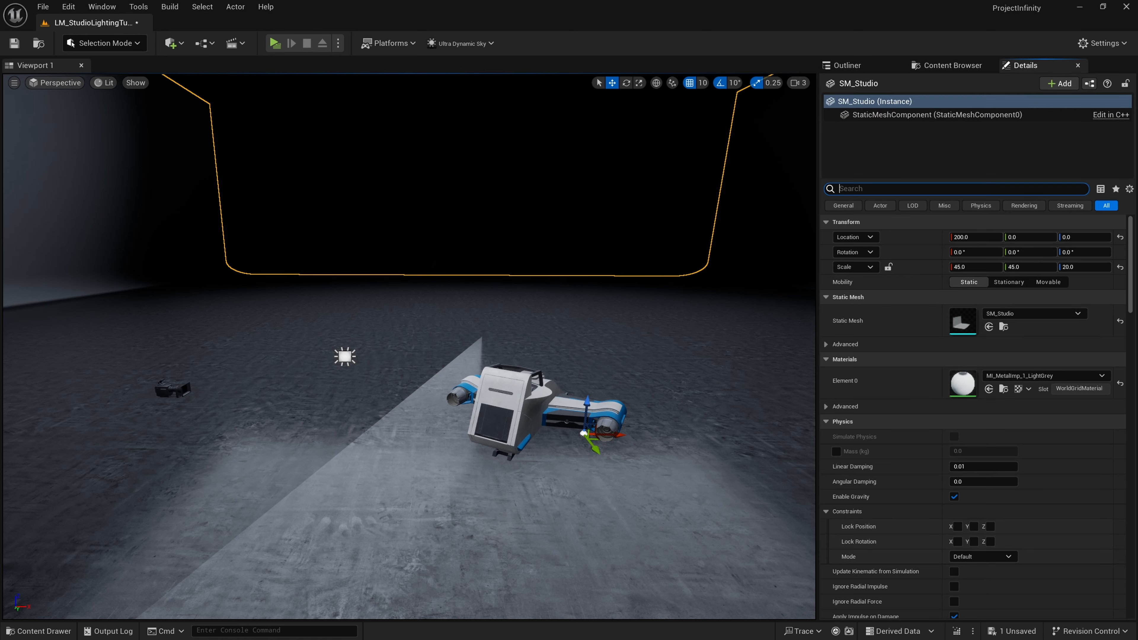
{"action": "type", "text": "chan"}
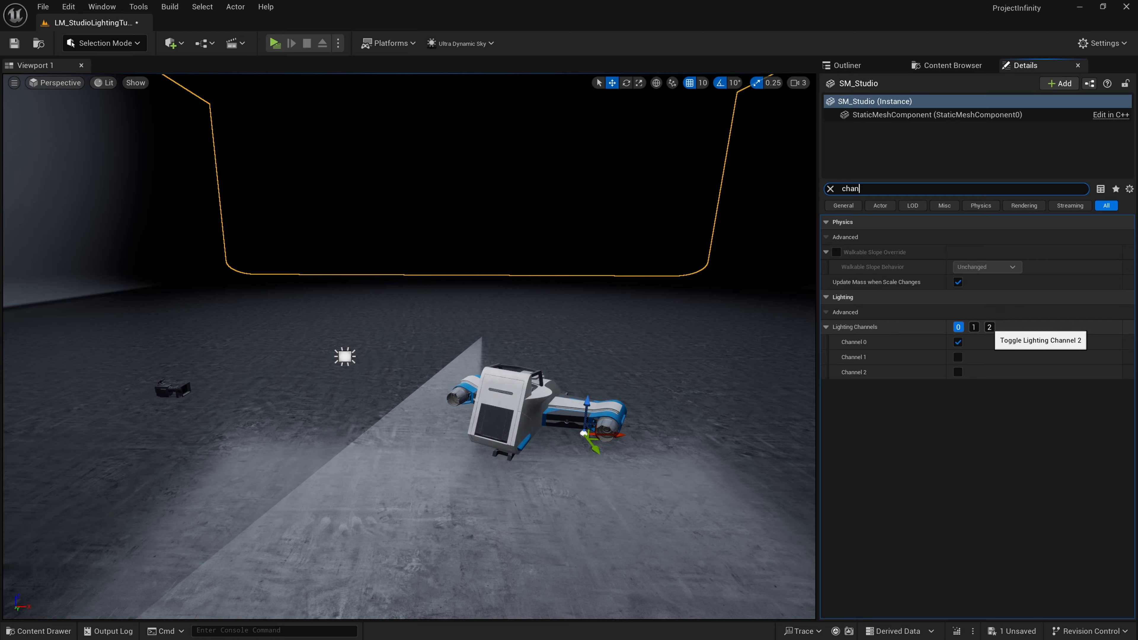
{"action": "left_click", "coordinate": [989, 327]}
{"action": "left_click", "coordinate": [958, 327]}
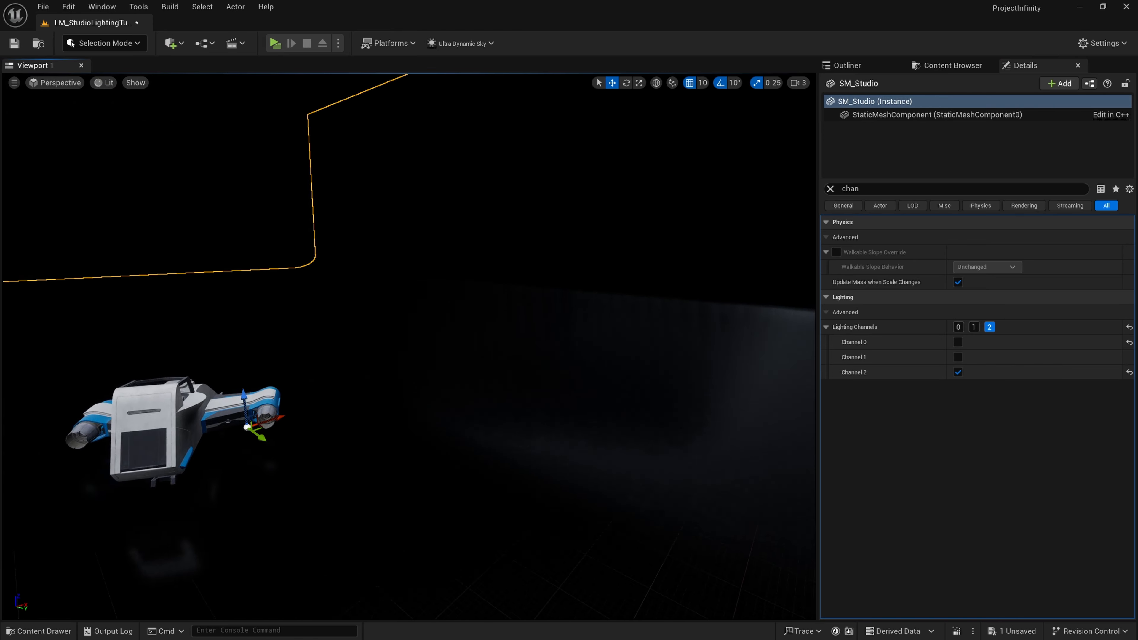
Duplicate the original RectLight and switch the copy from lighting channel 0 to channel 2 so it lights only the studio.
{"action": "right_click_drag", "start_coordinate": [408, 345], "coordinate": [282, 343]}
{"action": "left_click", "coordinate": [846, 65]}
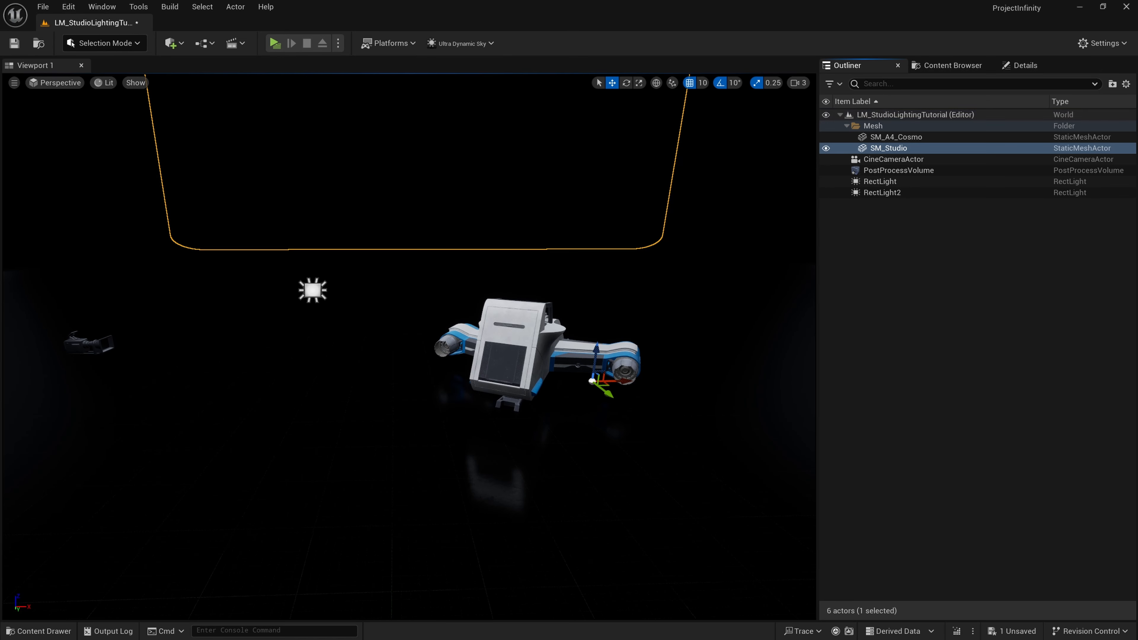
{"action": "left_click", "coordinate": [879, 182]}
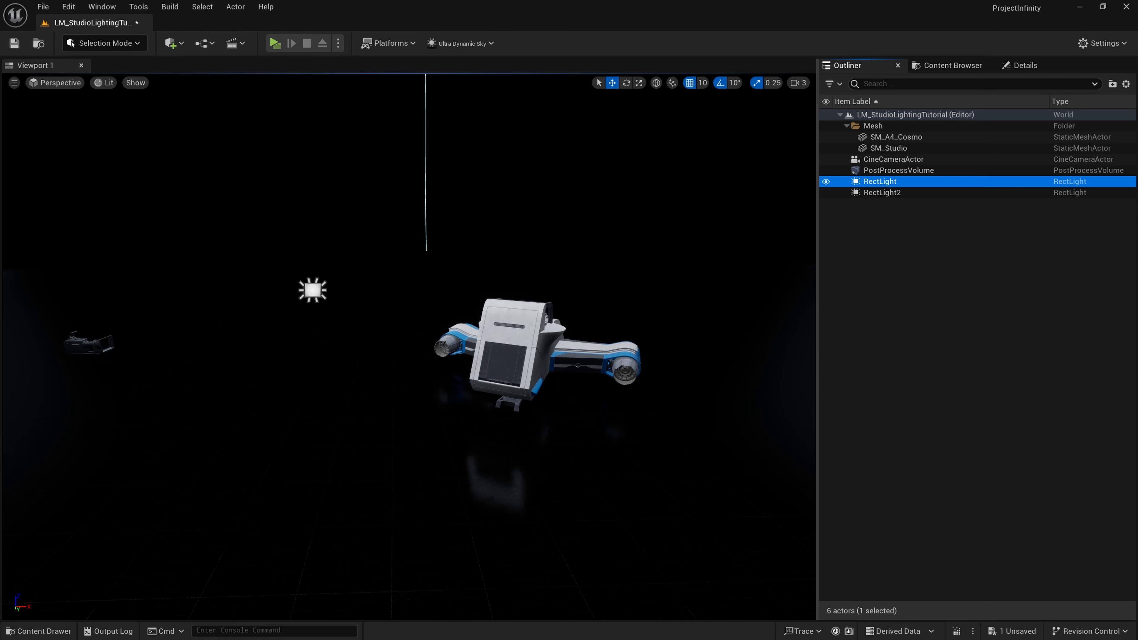
{"action": "key", "text": "ctrl+d"}
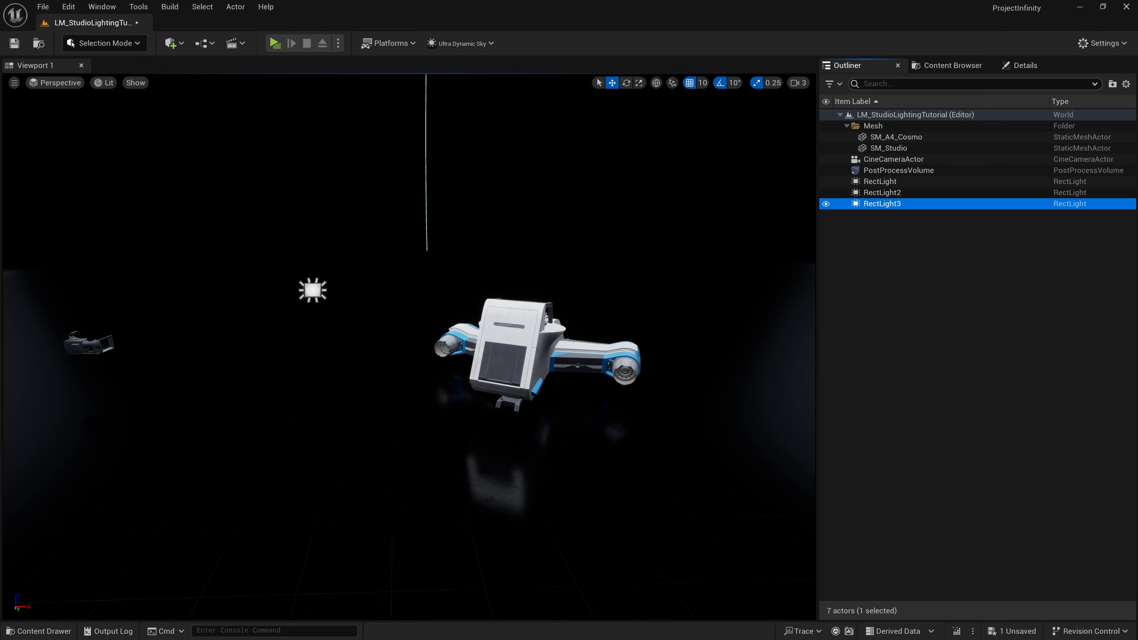
{"action": "left_click", "coordinate": [1025, 64]}
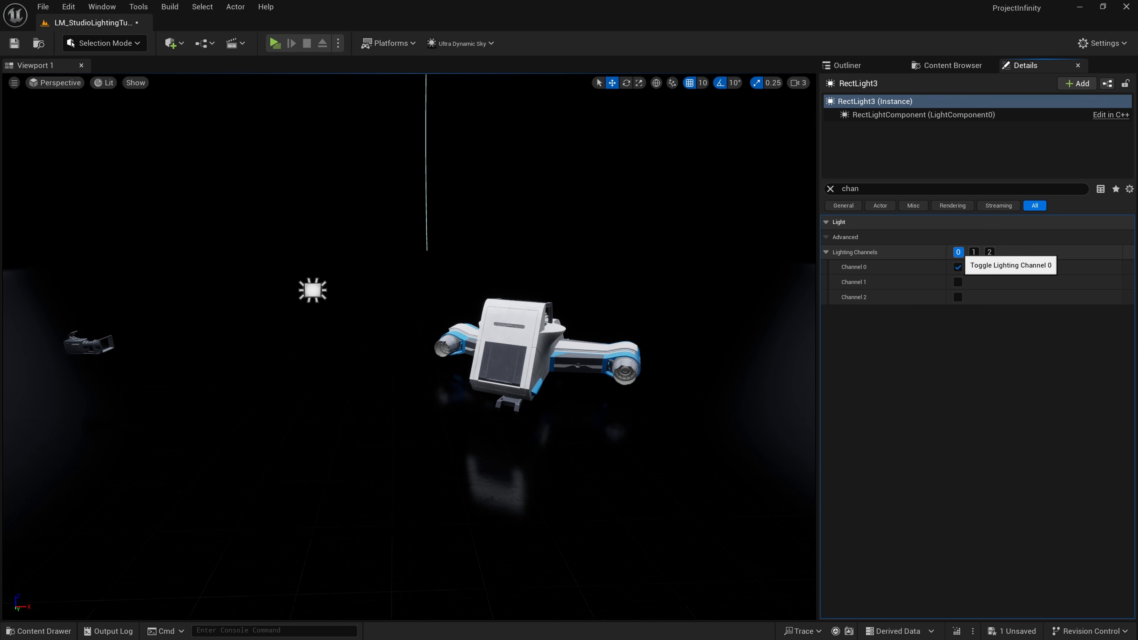
{"action": "left_click", "coordinate": [958, 251]}
{"action": "left_click", "coordinate": [990, 251]}
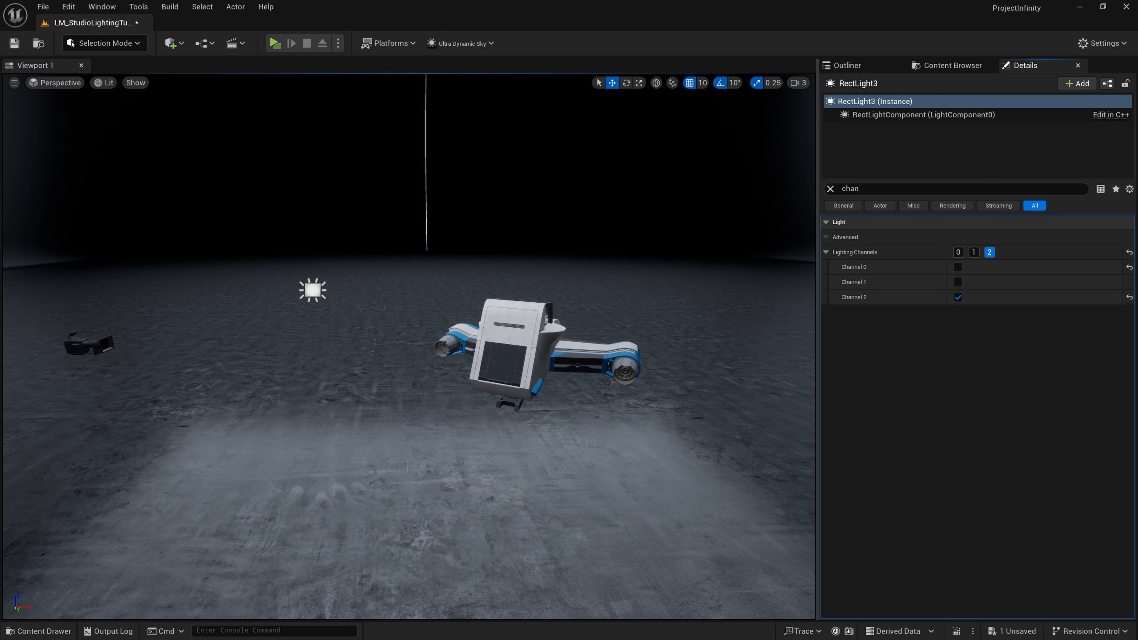
{"action": "key", "text": "s"}
{"action": "key", "text": "e"}
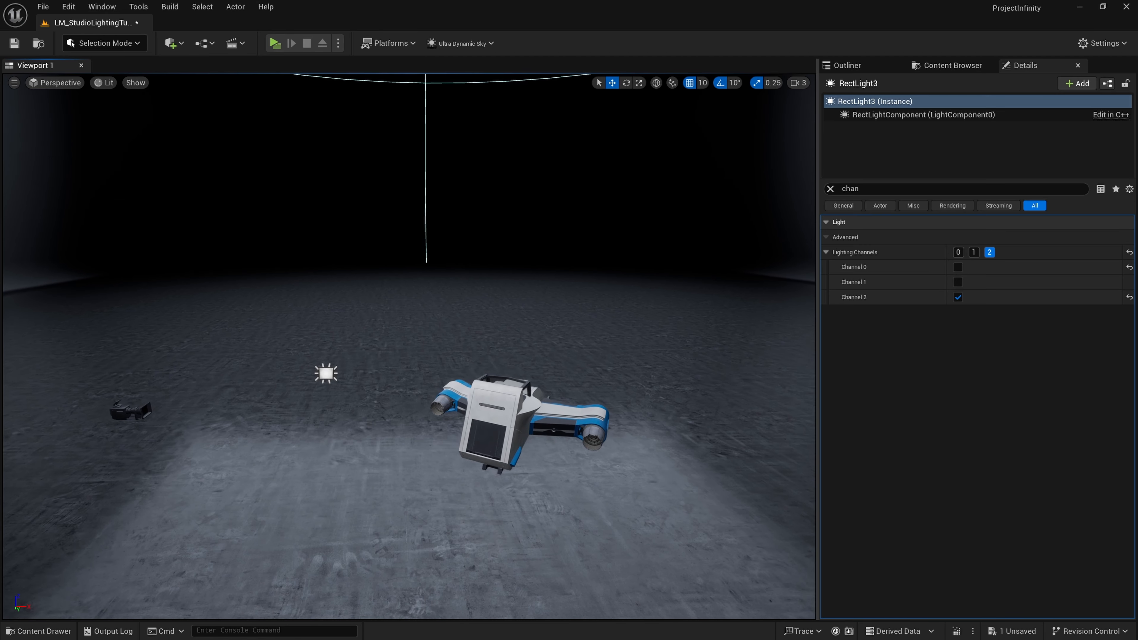
{"action": "key", "text": "s"}
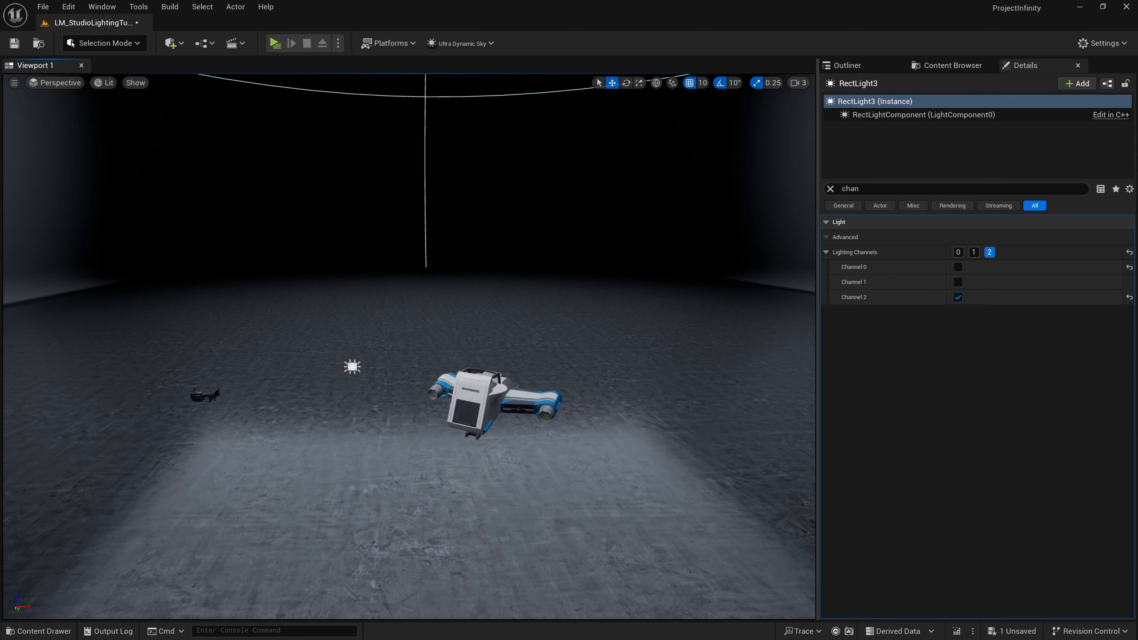
{"action": "key", "text": "a"}
{"action": "right_click_drag", "start_coordinate": [409, 346], "coordinate": [569, 346]}
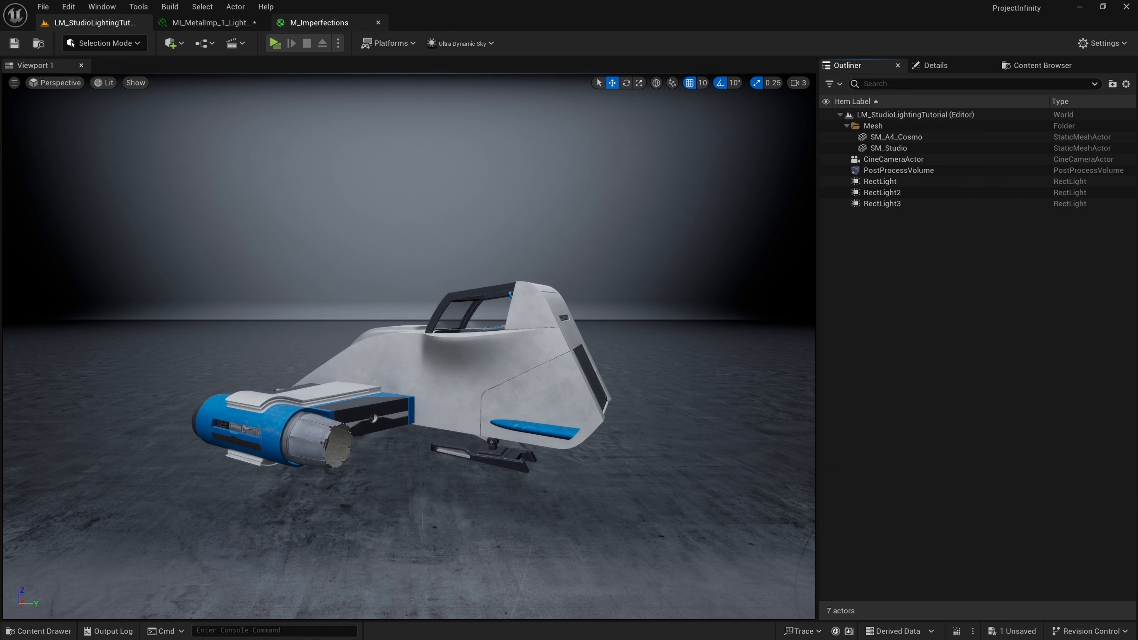
Bring up the M_Imperfections material graph to examine its texture, UV and slope mask nodes.
{"action": "left_click", "coordinate": [318, 22]}
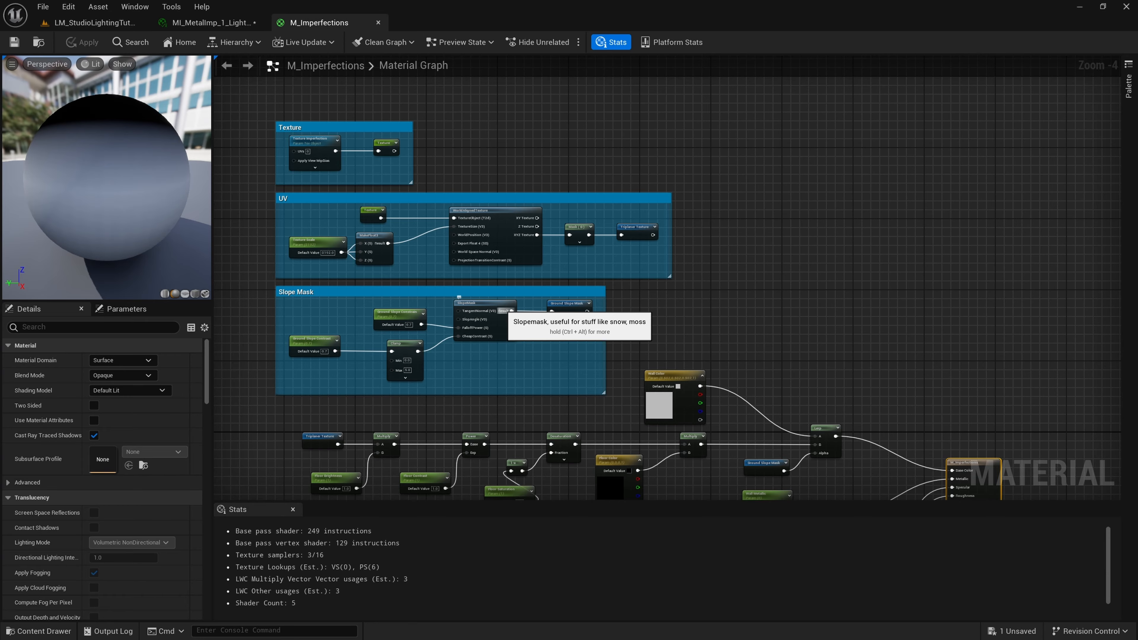
Examine the nodes feeding the base color, metallic, specular and roughness inputs of the M_Imperfections material.
{"action": "right_click_drag", "start_coordinate": [707, 342], "coordinate": [676, 91]}
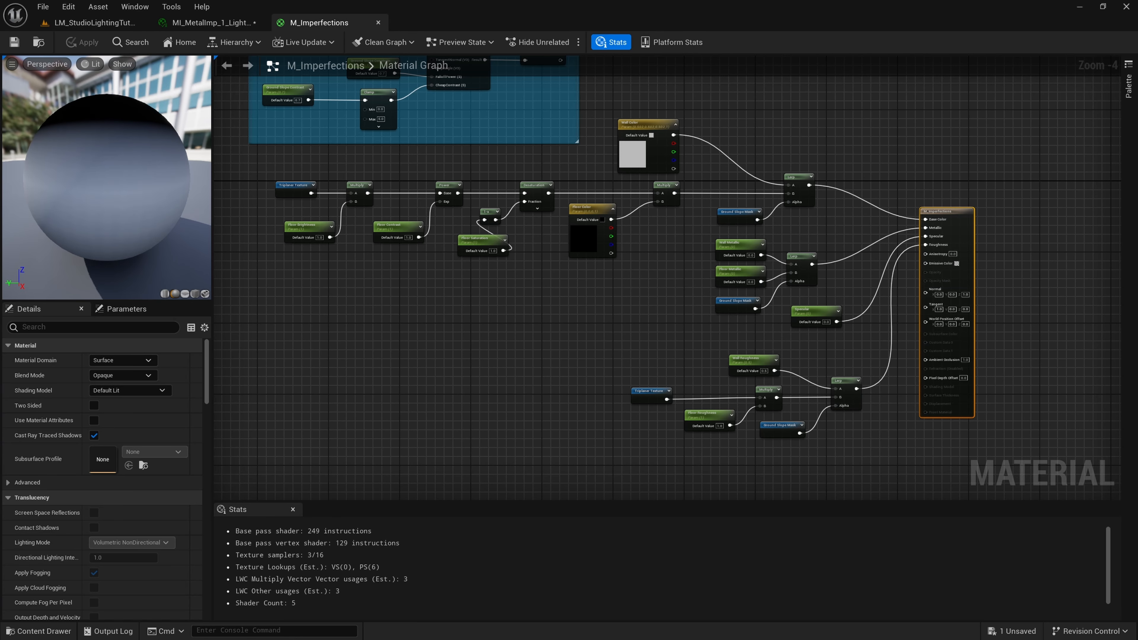
{"action": "right_click_drag", "start_coordinate": [878, 156], "coordinate": [736, 128]}
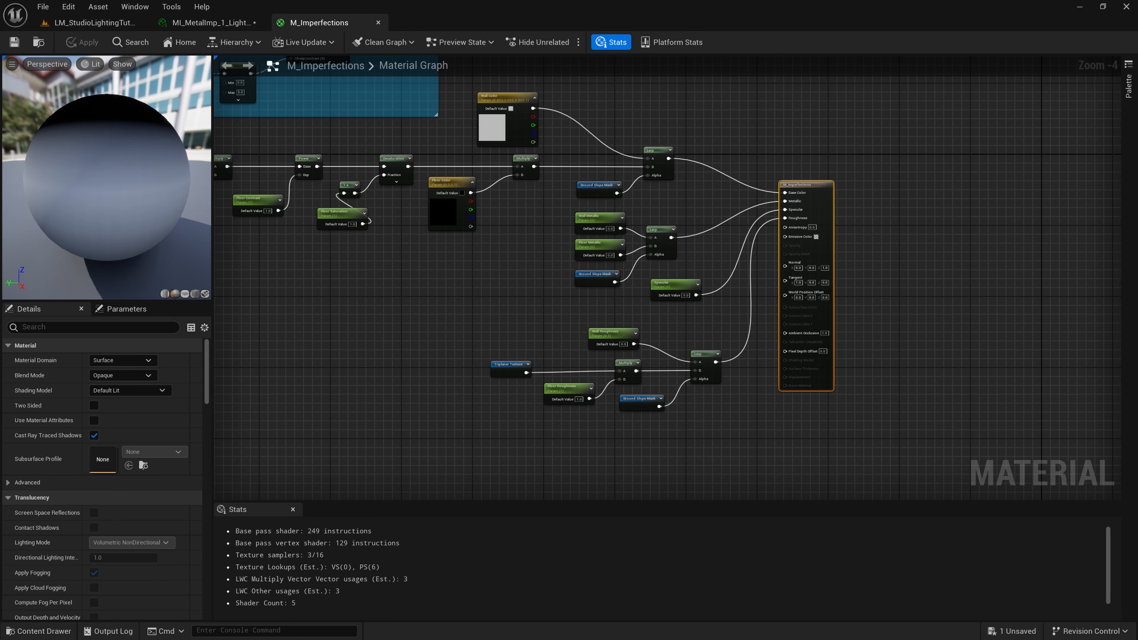
{"action": "scroll", "coordinate": [735, 128], "scroll_direction": "up", "scroll_amount": 1}
{"action": "right_click_drag", "start_coordinate": [676, 238], "coordinate": [717, 196]}
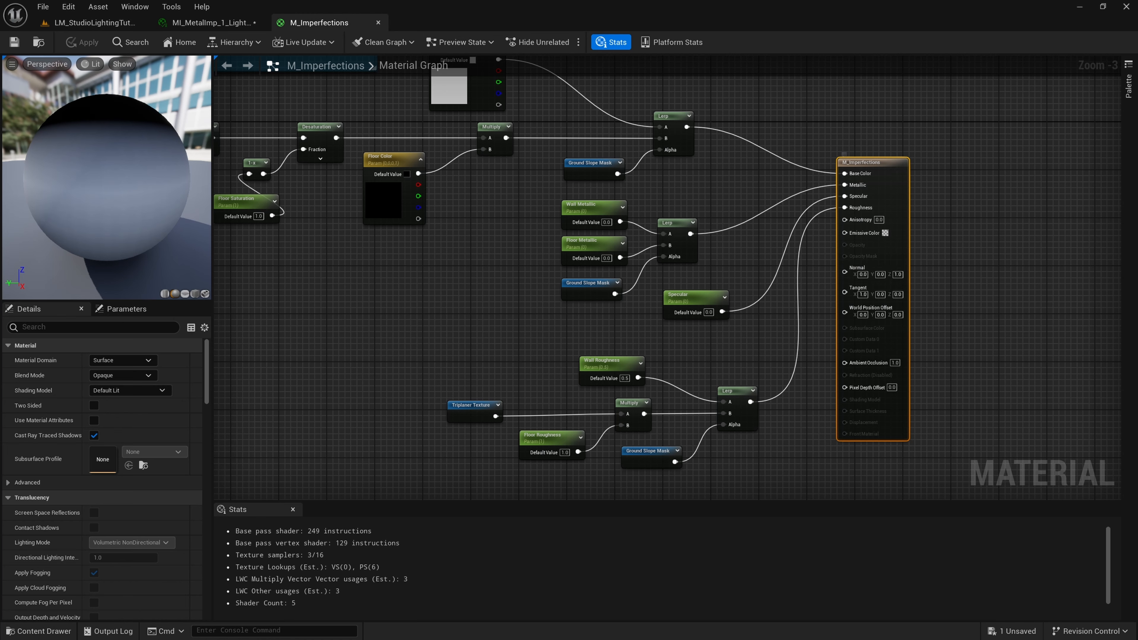
{"action": "right_click_drag", "start_coordinate": [556, 113], "coordinate": [913, 449]}
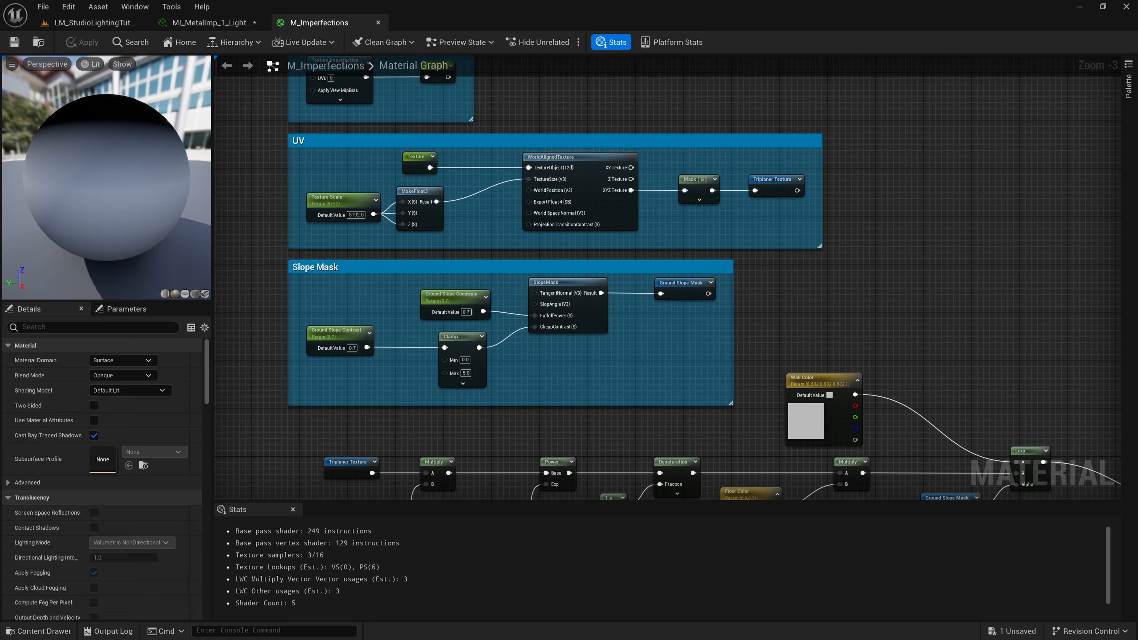
Undock the MI_MetalImp_1 material instance editor into a floating window, placed and narrowed so the spaceship in the level viewport stays uncovered.
{"action": "left_click", "coordinate": [211, 23]}
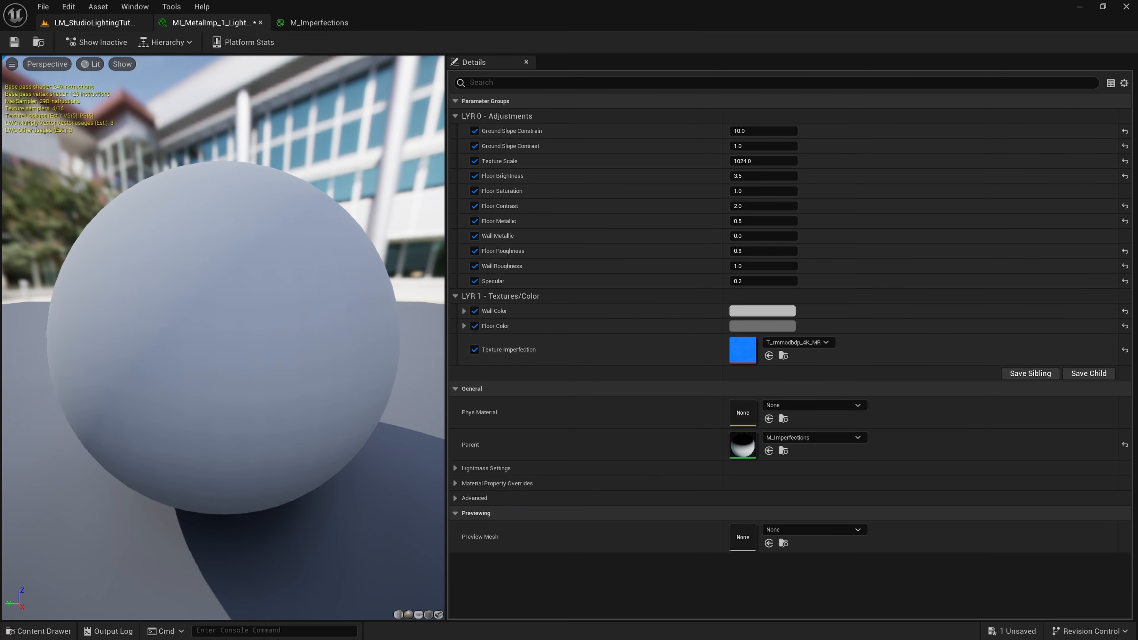
{"action": "left_click", "coordinate": [94, 22]}
{"action": "left_click_drag", "start_coordinate": [210, 22], "coordinate": [609, 206]}
{"action": "left_click", "coordinate": [94, 22]}
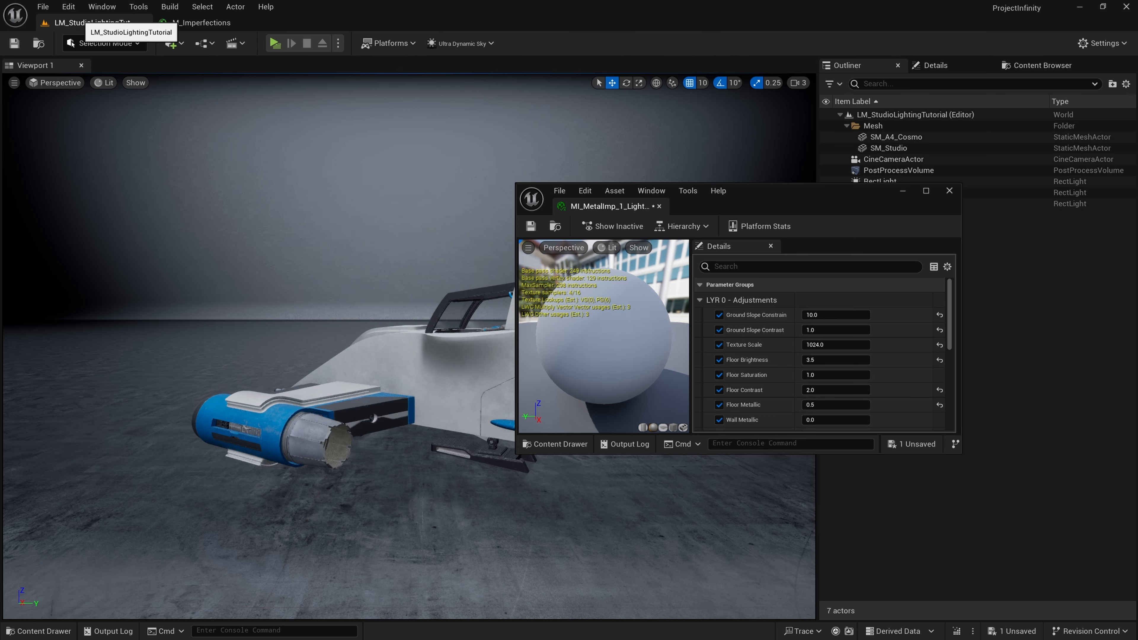
{"action": "left_click_drag", "start_coordinate": [739, 183], "coordinate": [739, 61]}
{"action": "left_click_drag", "start_coordinate": [516, 251], "coordinate": [618, 251]}
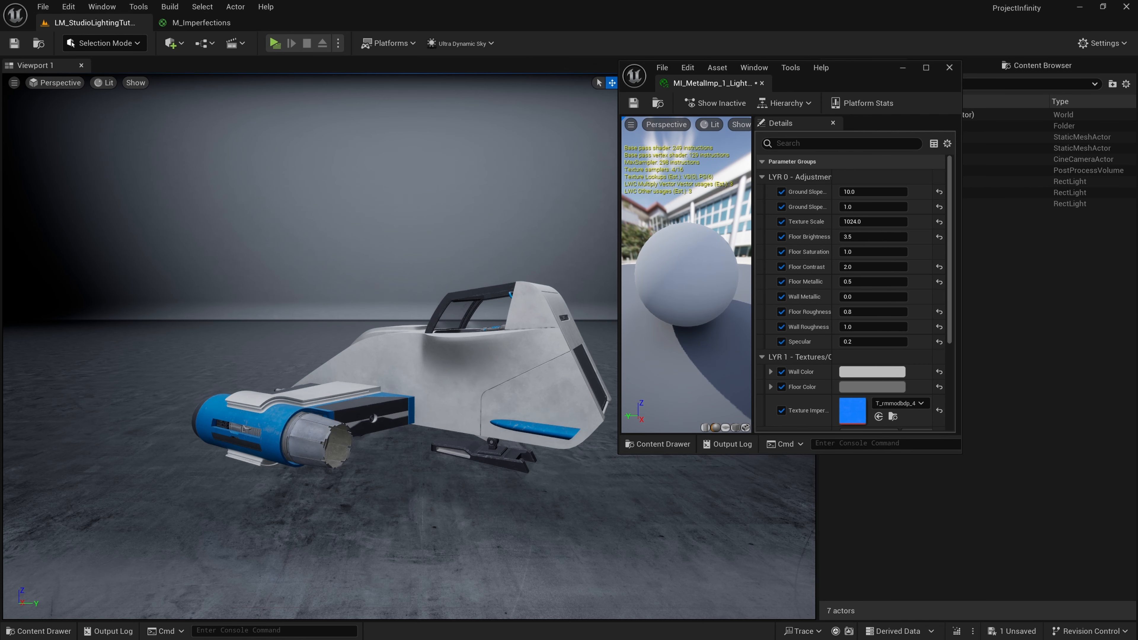
Try Ground Slope Constrain values of 90 and 1 on the MI_MetalImp_1 material instance.
{"action": "left_click", "coordinate": [885, 191]}
{"action": "type", "text": "90"}
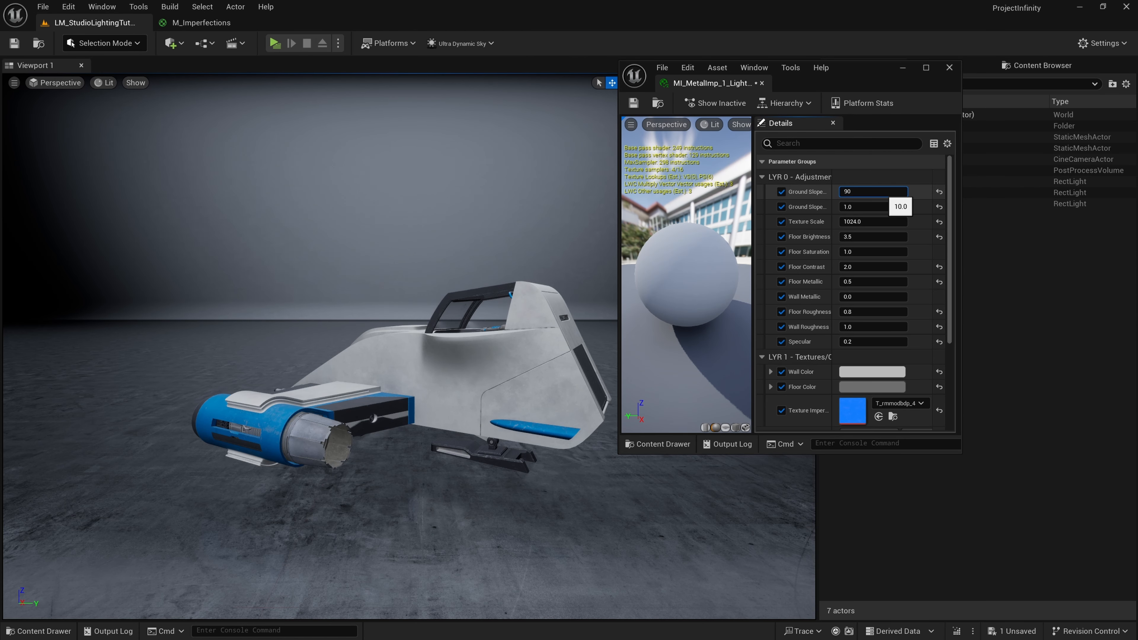
{"action": "key", "text": "Return"}
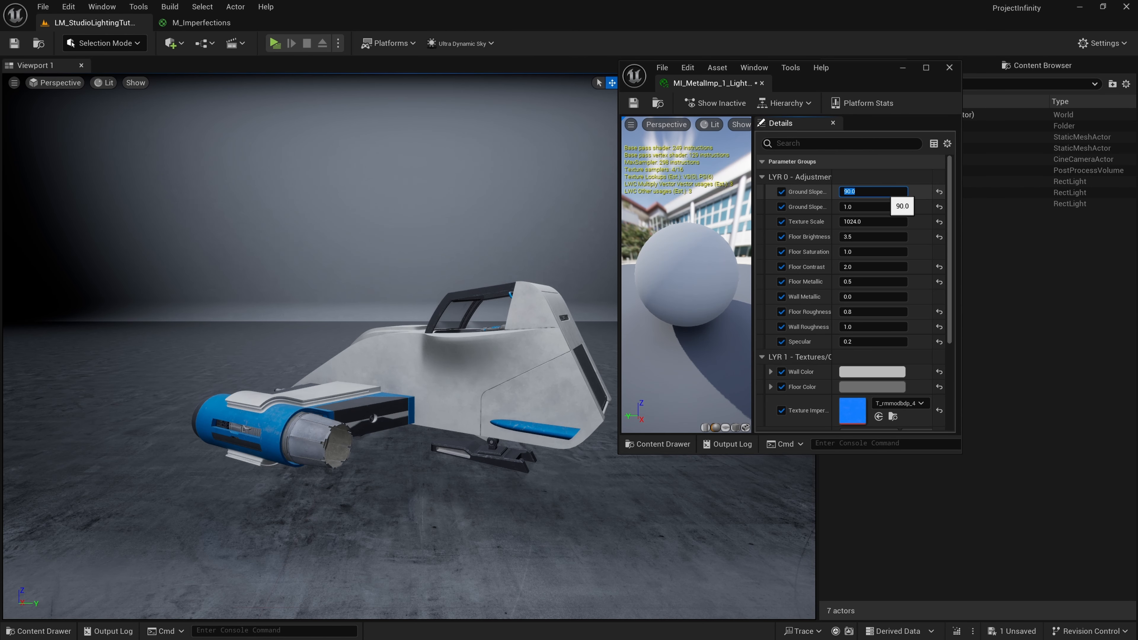
{"action": "type", "text": "1"}
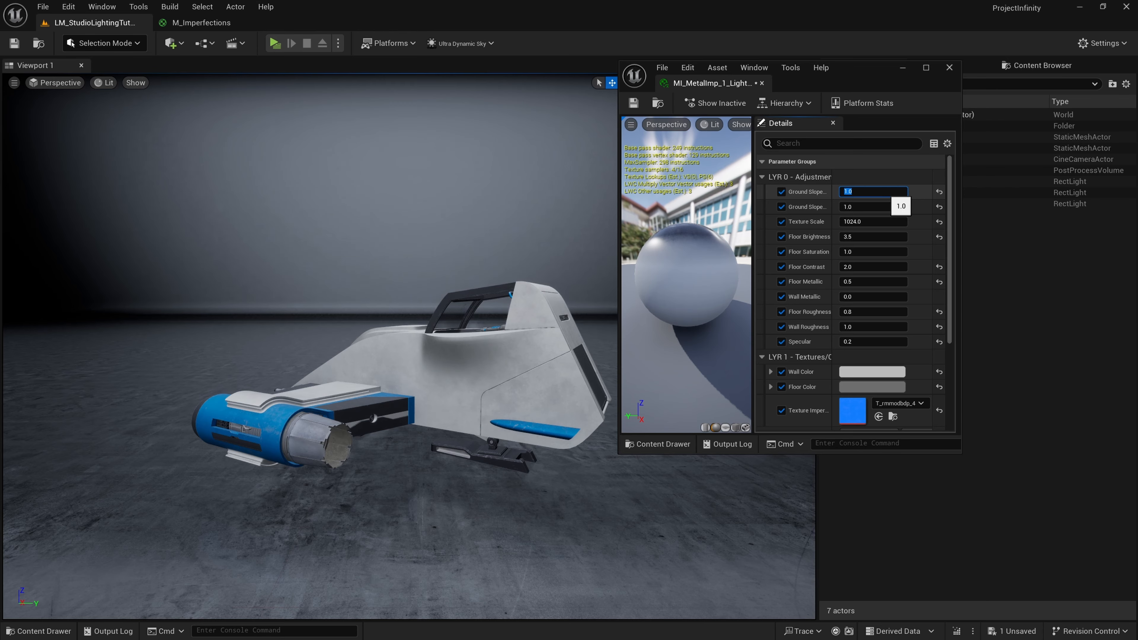
Try a Ground Slope Contrast of 0 on the material instance and restore it to 1.
{"action": "left_click", "coordinate": [889, 206]}
{"action": "type", "text": ".5"}
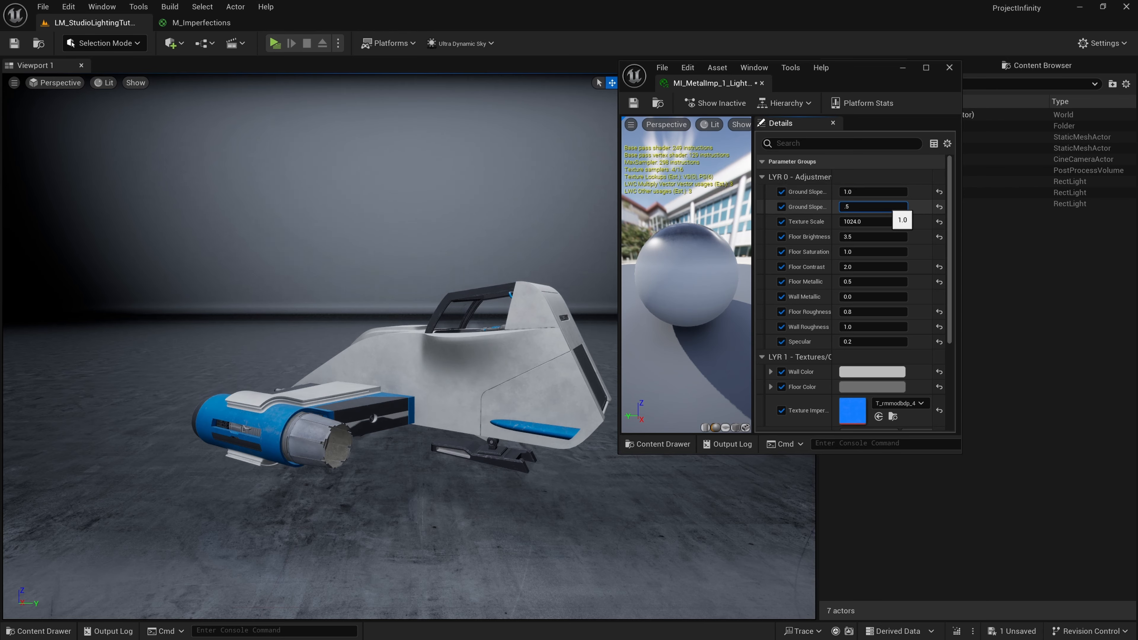
{"action": "key", "text": "Return"}
{"action": "type", "text": "0"}
{"action": "key", "text": "Return"}
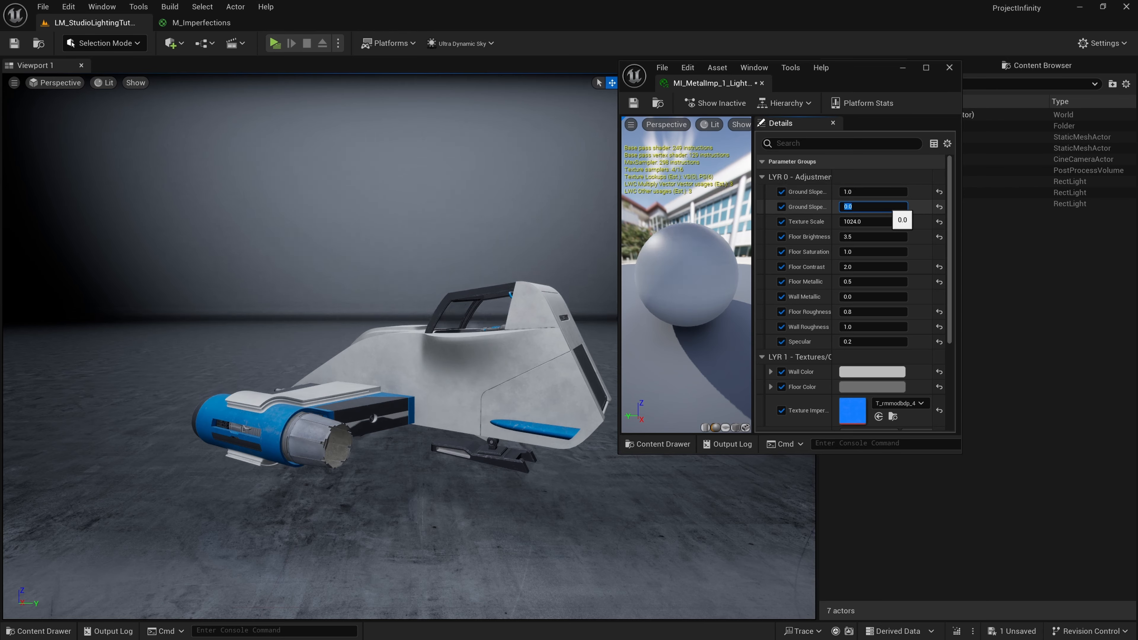
{"action": "type", "text": "1"}
{"action": "key", "text": "Return"}
Set Ground Slope Constrain to 10 and close the floating material instance editor.
{"action": "left_click", "coordinate": [885, 192]}
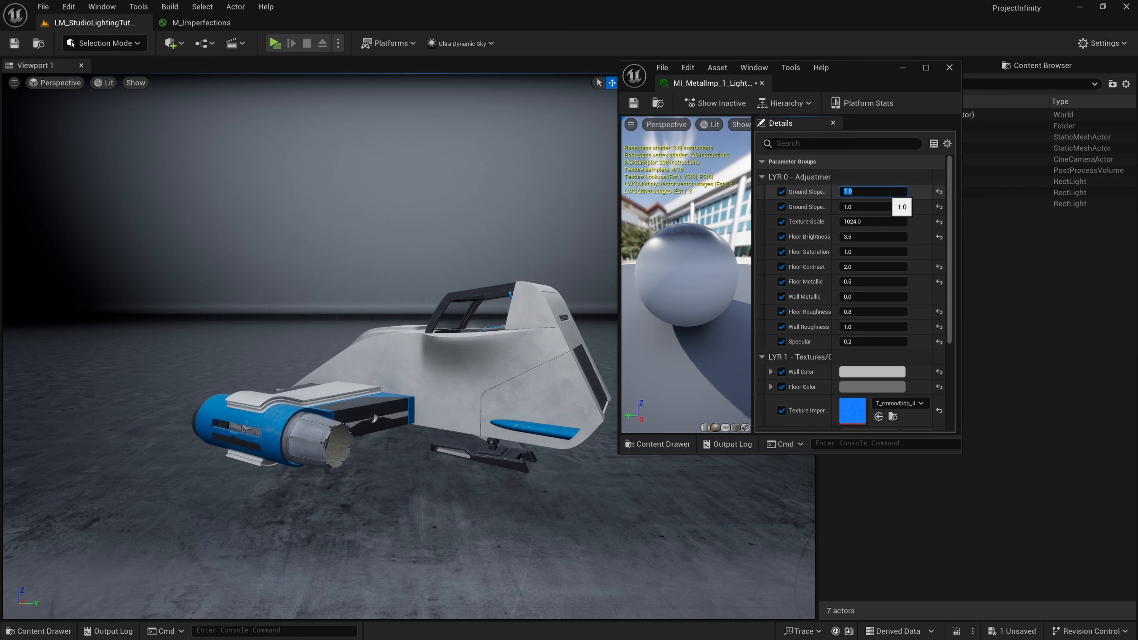
{"action": "type", "text": "10"}
{"action": "key", "text": "Return"}
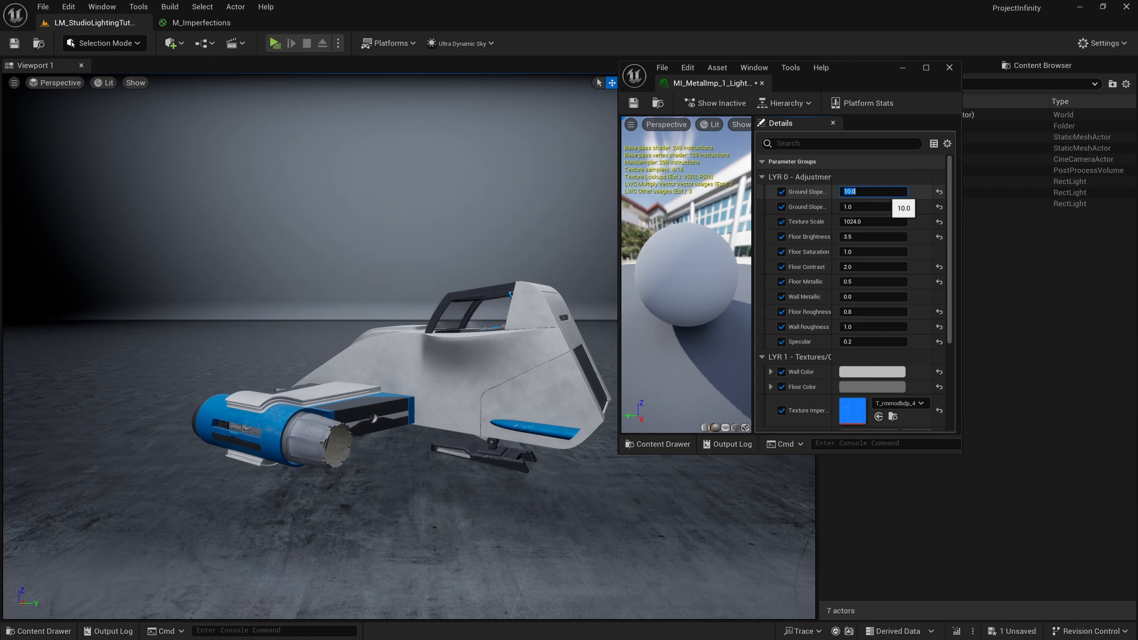
{"action": "scroll", "coordinate": [851, 361], "scroll_direction": "down", "scroll_amount": 3}
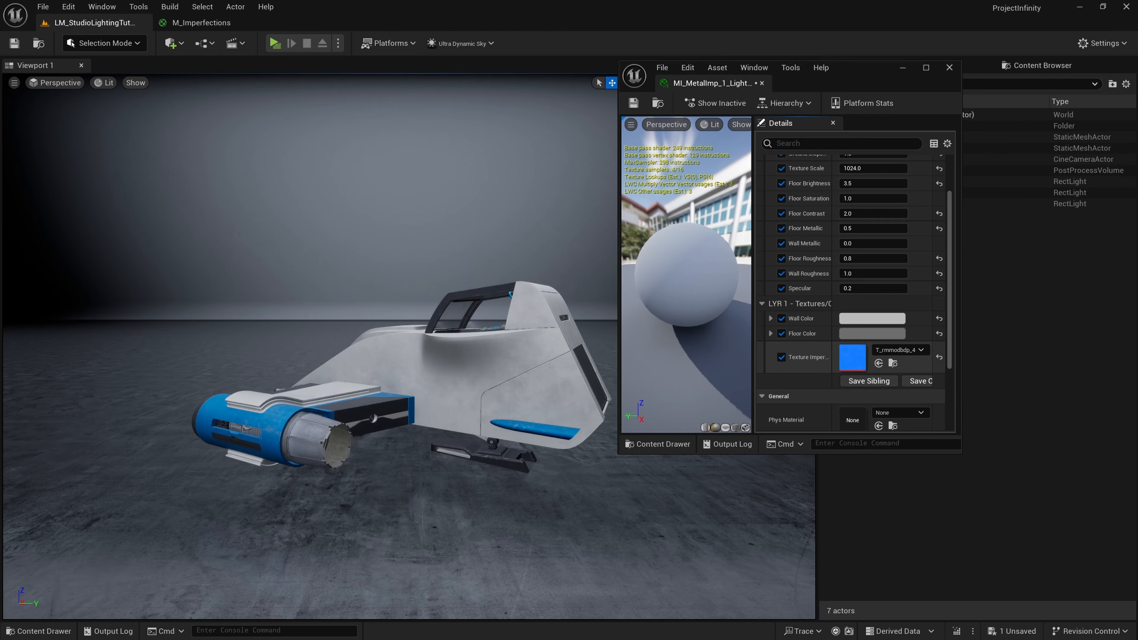
{"action": "left_click", "coordinate": [950, 68]}
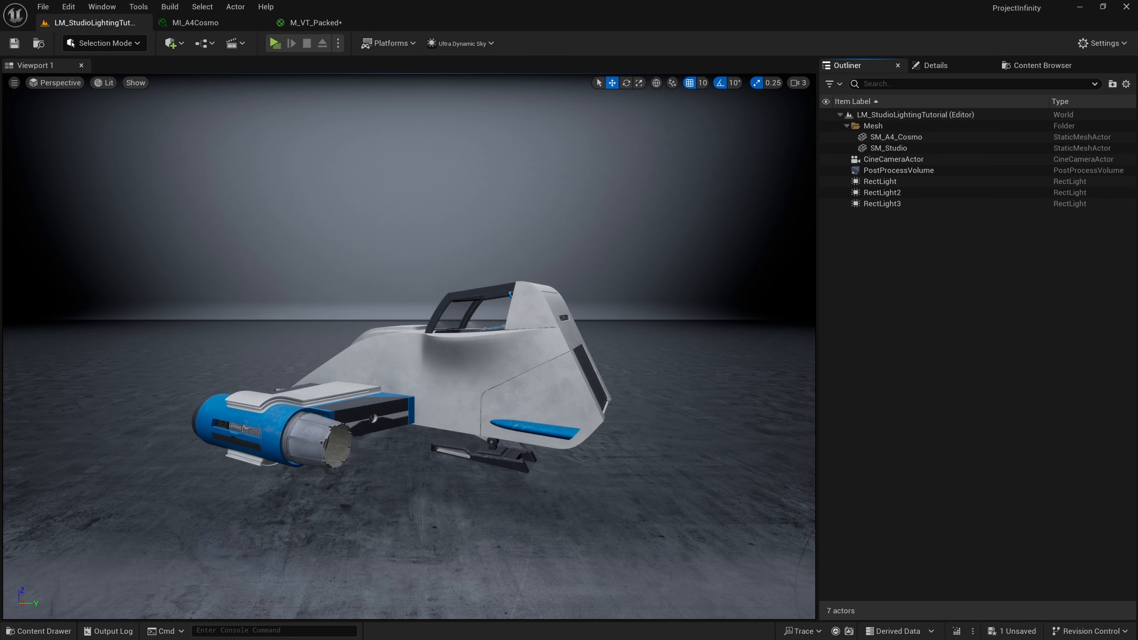
Examine the 01_Base Color texture and its brightness, contrast and saturation nodes in the M_VT_Packed material graph.
{"action": "left_click", "coordinate": [315, 22]}
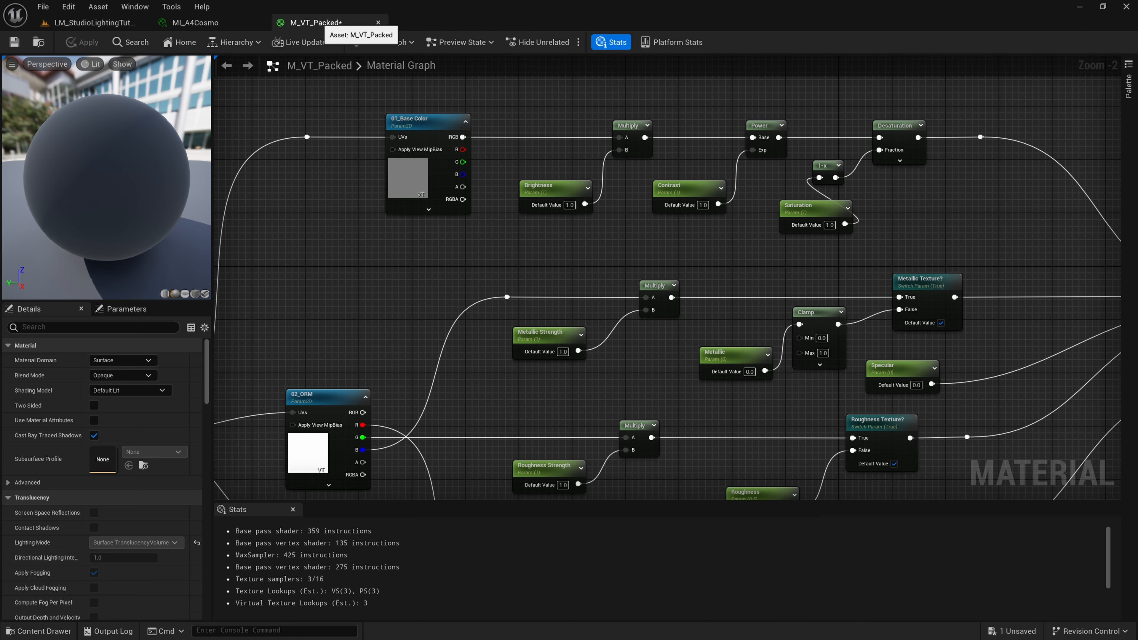
{"action": "right_click_drag", "start_coordinate": [550, 110], "coordinate": [501, 178]}
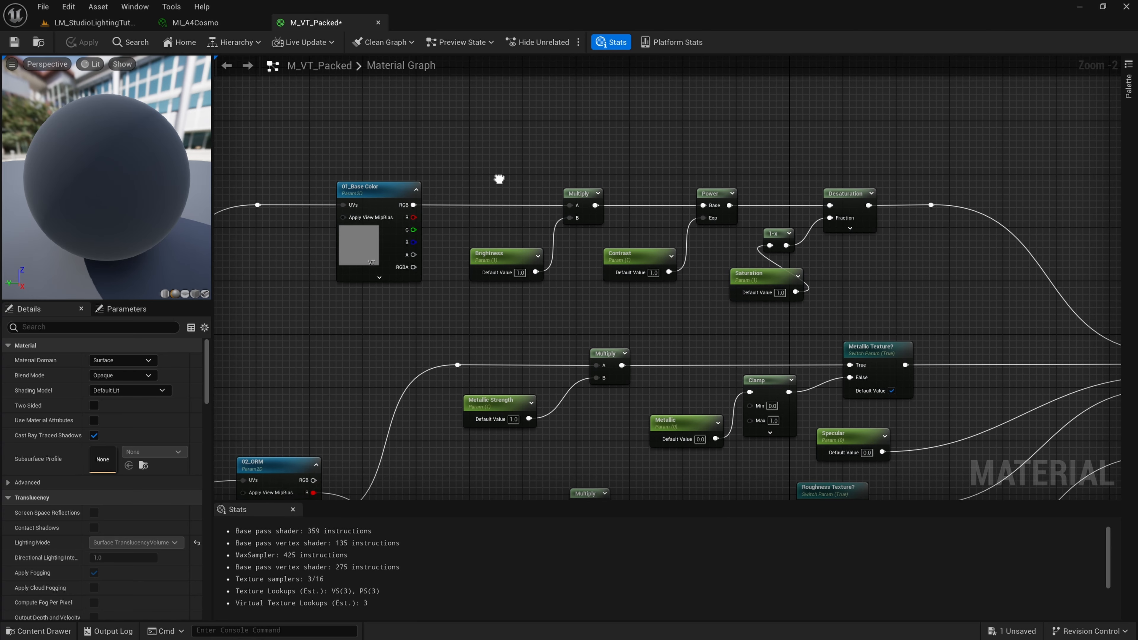
{"action": "left_click", "coordinate": [389, 200]}
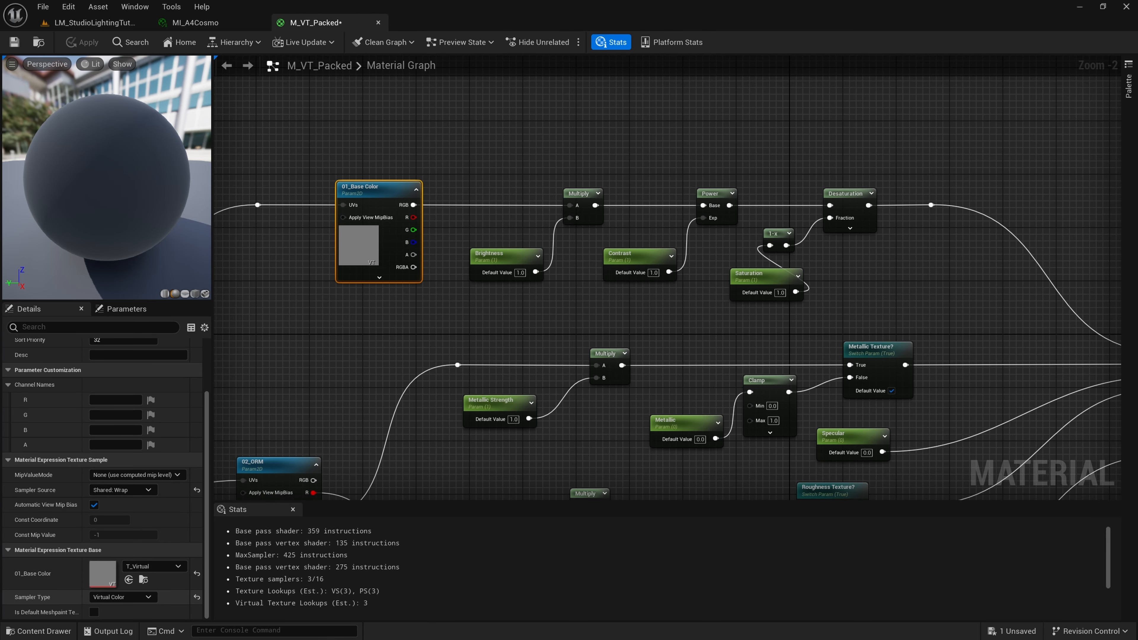
{"action": "left_click", "coordinate": [641, 159]}
{"action": "right_click_drag", "start_coordinate": [641, 160], "coordinate": [554, 129]}
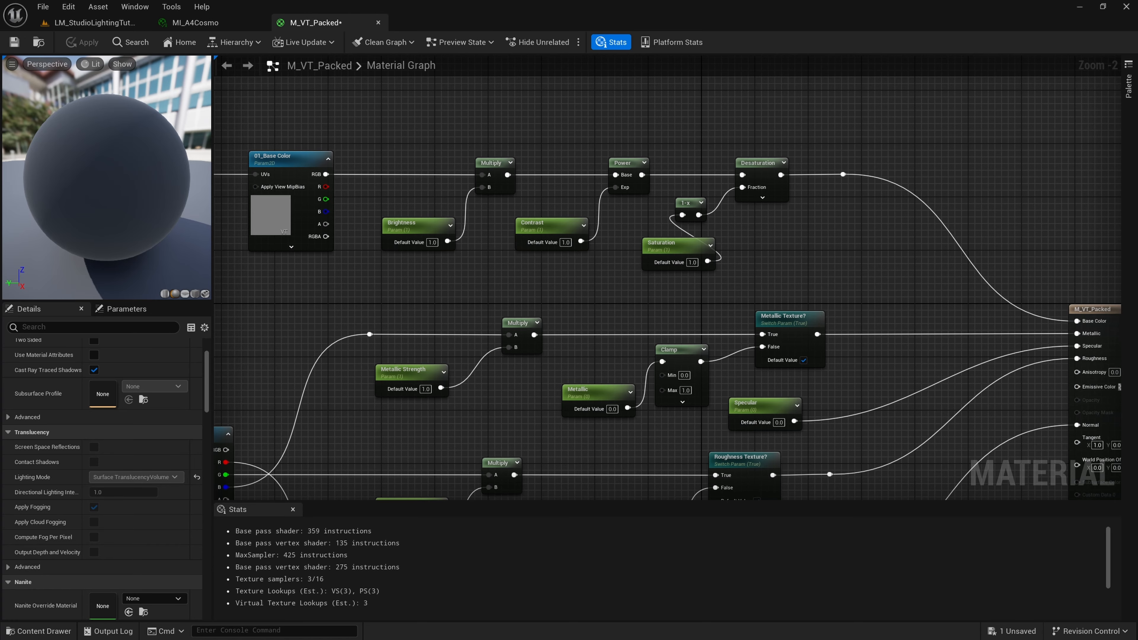
Examine the ORM, metallic, roughness, normal, AO and UV rotation nodes of M_VT_Packed, ending with the whole graph in view.
{"action": "right_click_drag", "start_coordinate": [329, 312], "coordinate": [488, 120]}
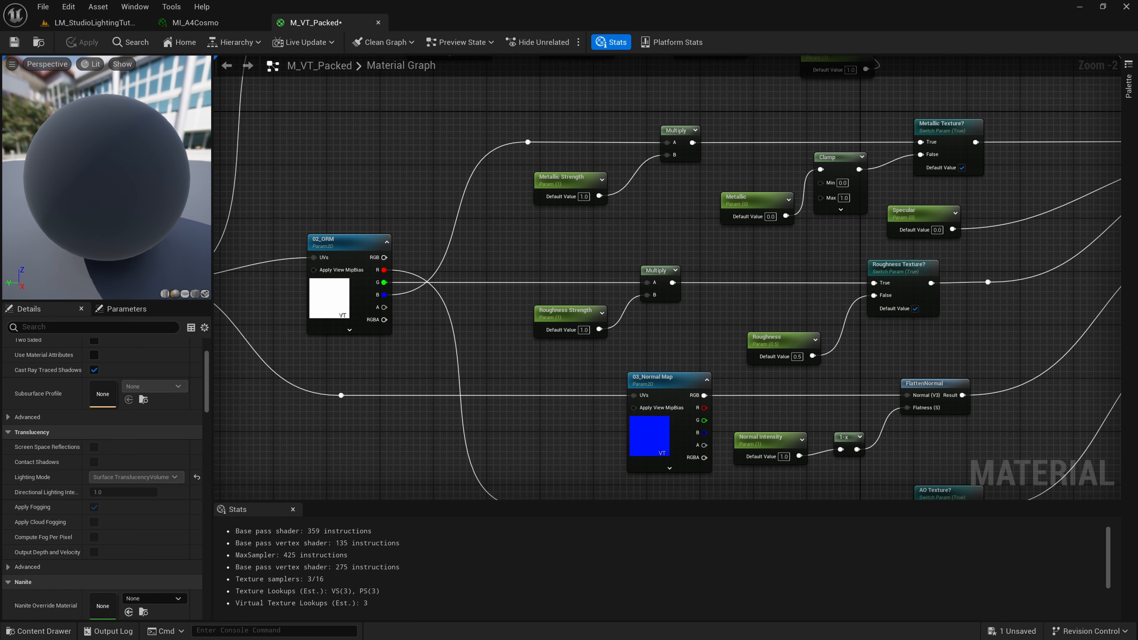
{"action": "right_click_drag", "start_coordinate": [454, 125], "coordinate": [257, 193]}
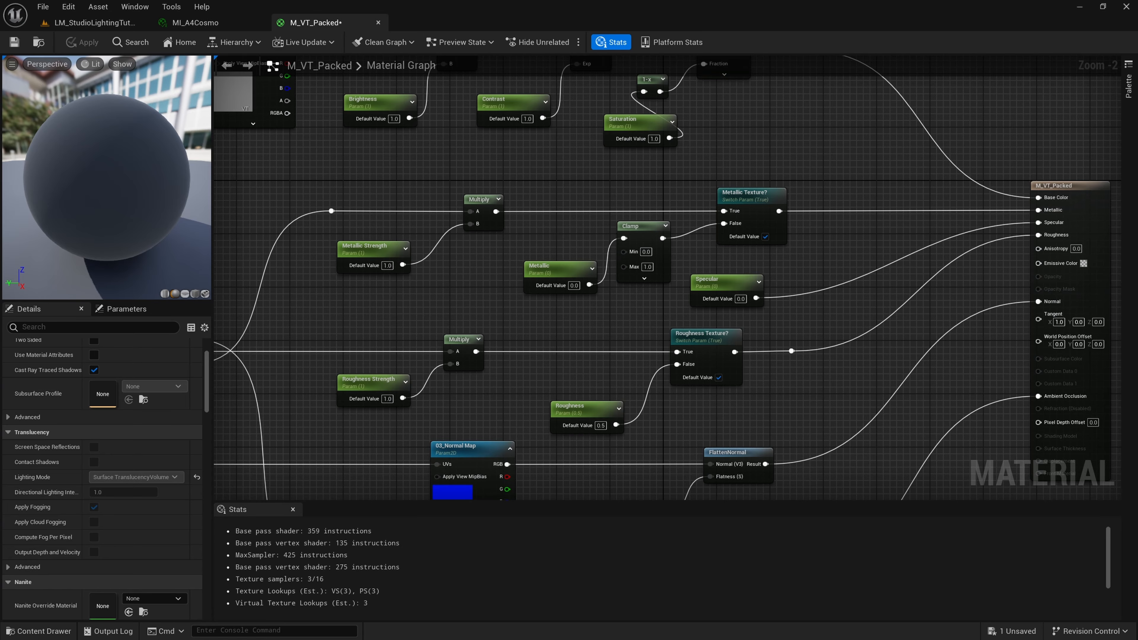
{"action": "right_click_drag", "start_coordinate": [780, 398], "coordinate": [853, 223]}
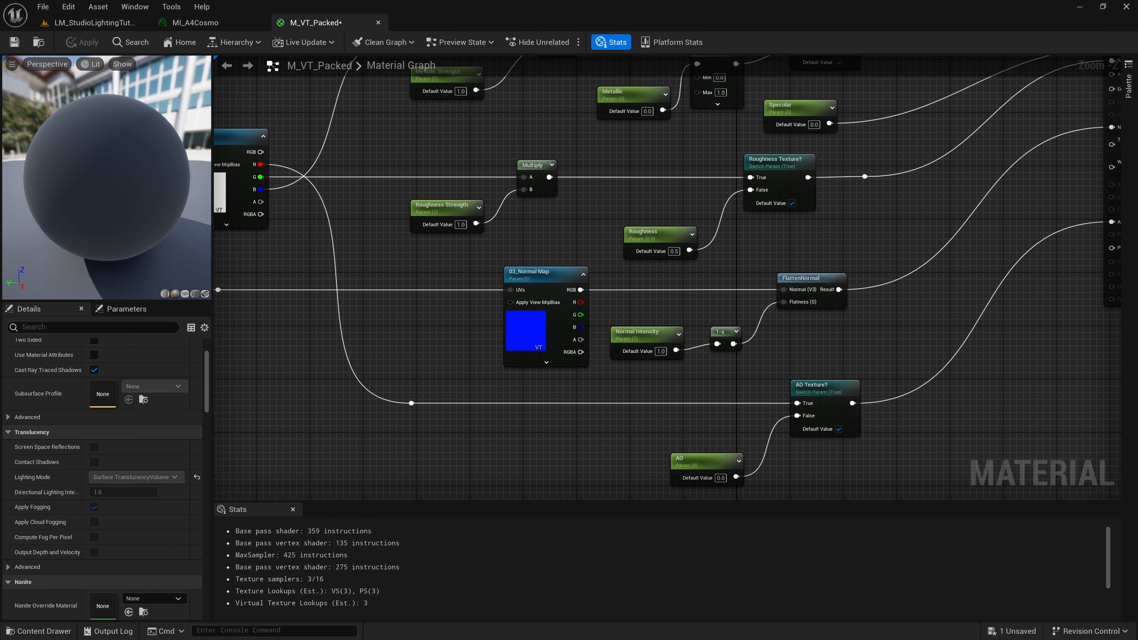
{"action": "right_click_drag", "start_coordinate": [258, 242], "coordinate": [950, 354]}
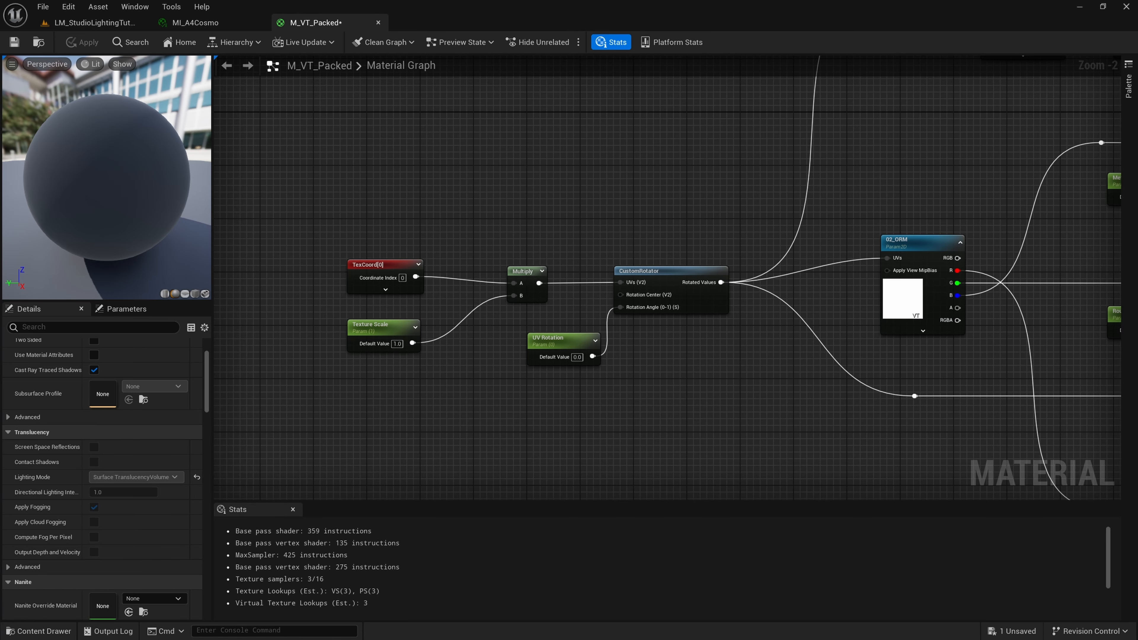
{"action": "scroll", "coordinate": [681, 350], "scroll_direction": "down", "scroll_amount": 4}
{"action": "right_click_drag", "start_coordinate": [794, 376], "coordinate": [579, 318]}
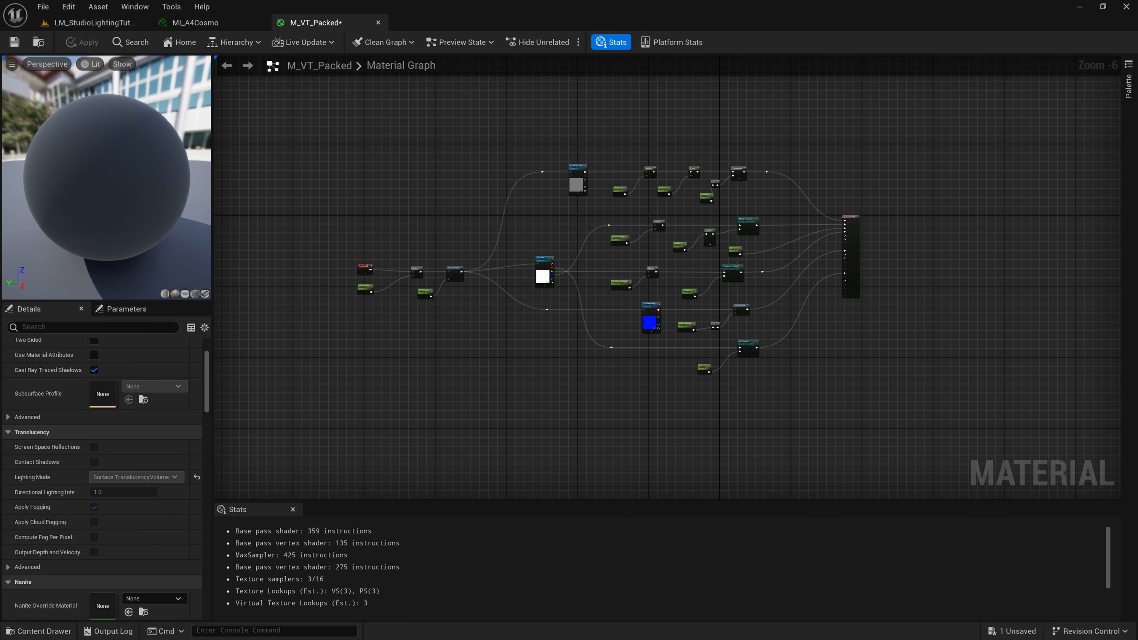
{"action": "scroll", "coordinate": [596, 267], "scroll_direction": "up", "scroll_amount": 1}
{"action": "right_click_drag", "start_coordinate": [634, 251], "coordinate": [658, 258]}
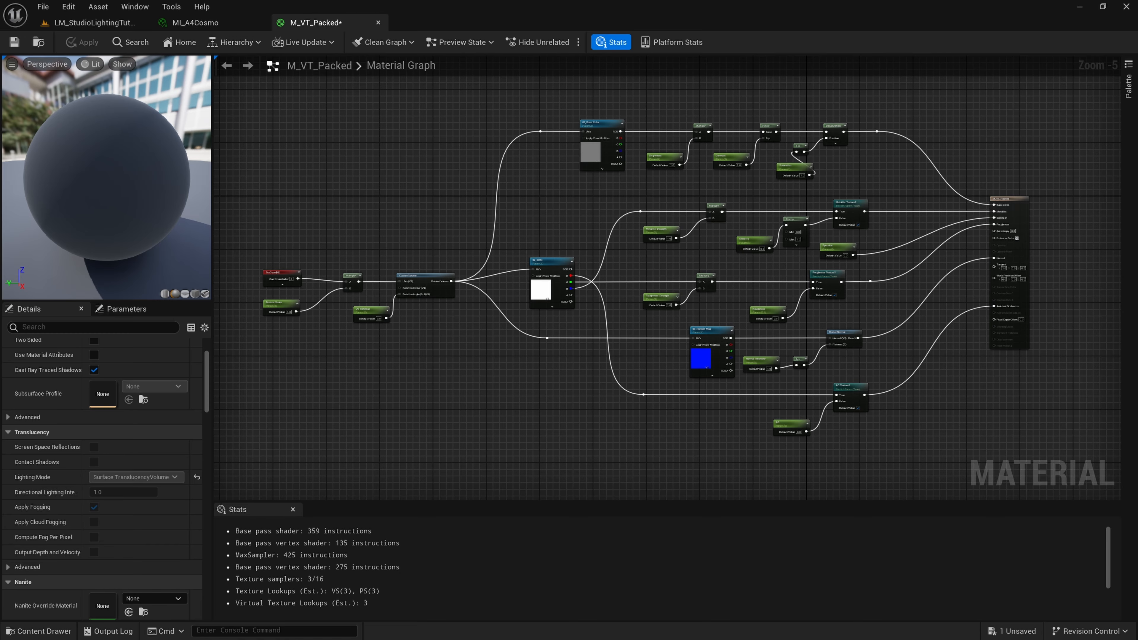
Return to the level editor and open the Sequencer and Movie Render Queue windows, leaving Sequencer in front.
{"action": "left_click", "coordinate": [204, 22]}
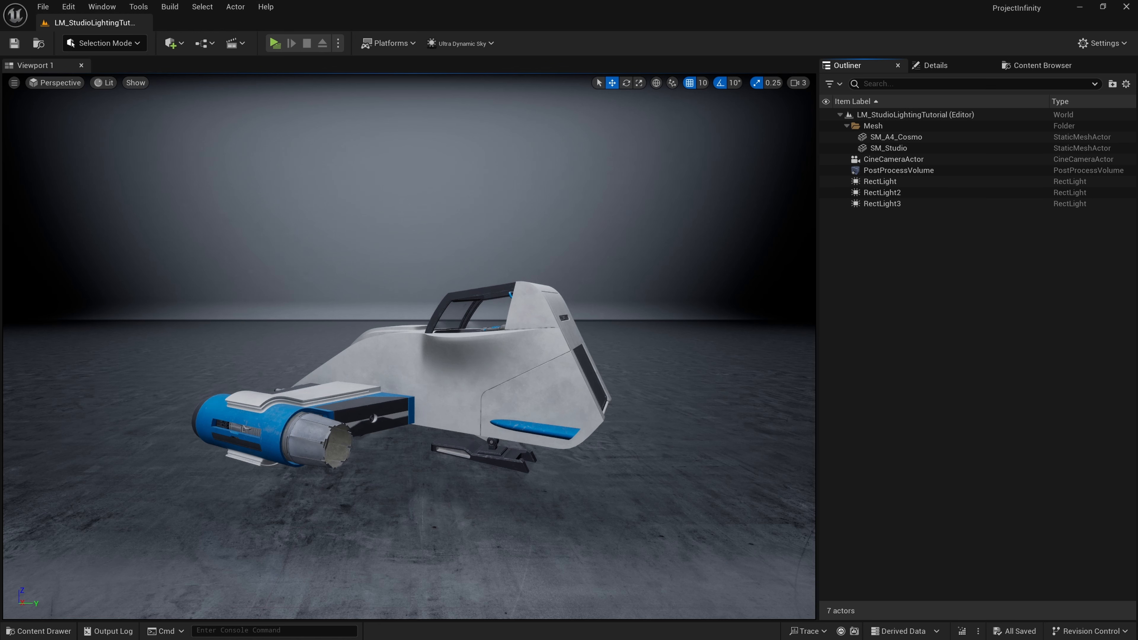
{"action": "left_click", "coordinate": [101, 7]}
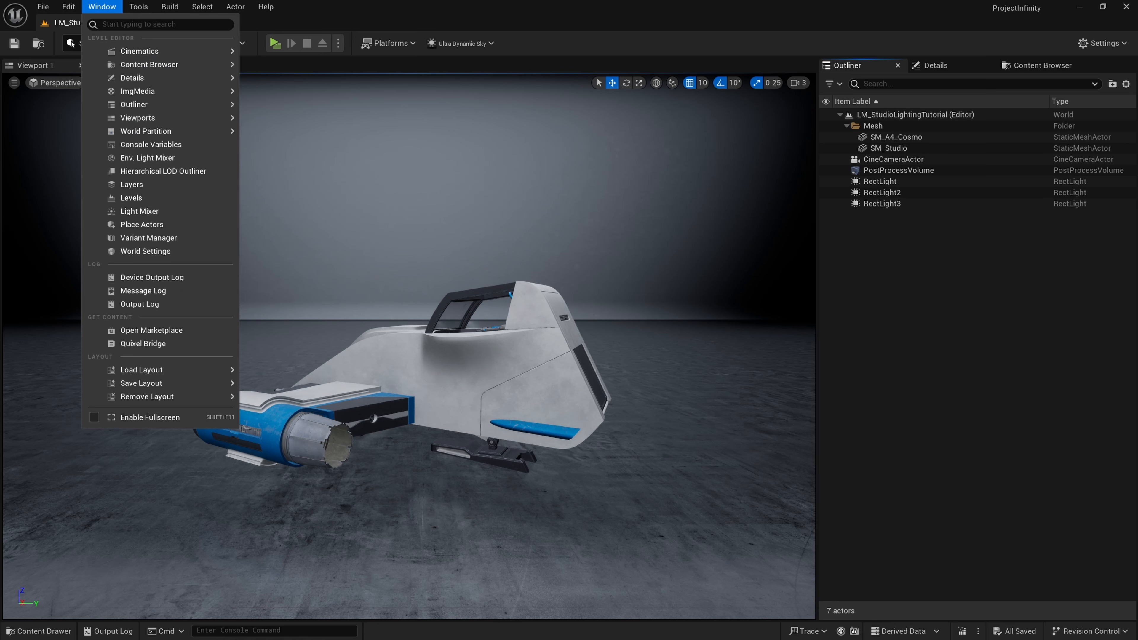
{"action": "mouse_move", "coordinate": [139, 50]}
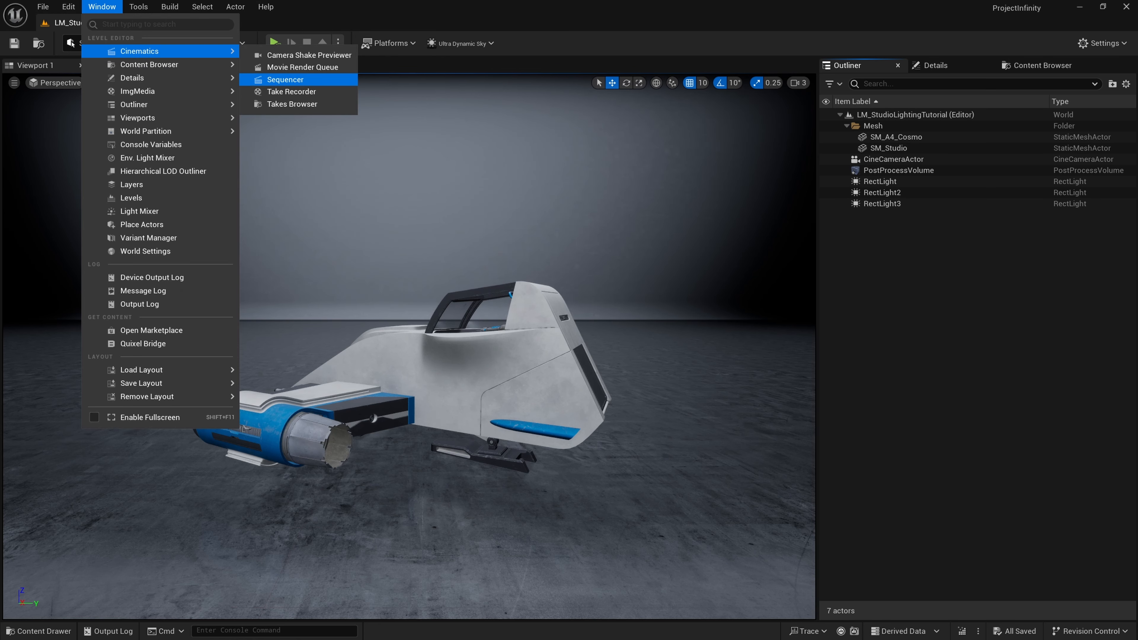
{"action": "left_click", "coordinate": [292, 76]}
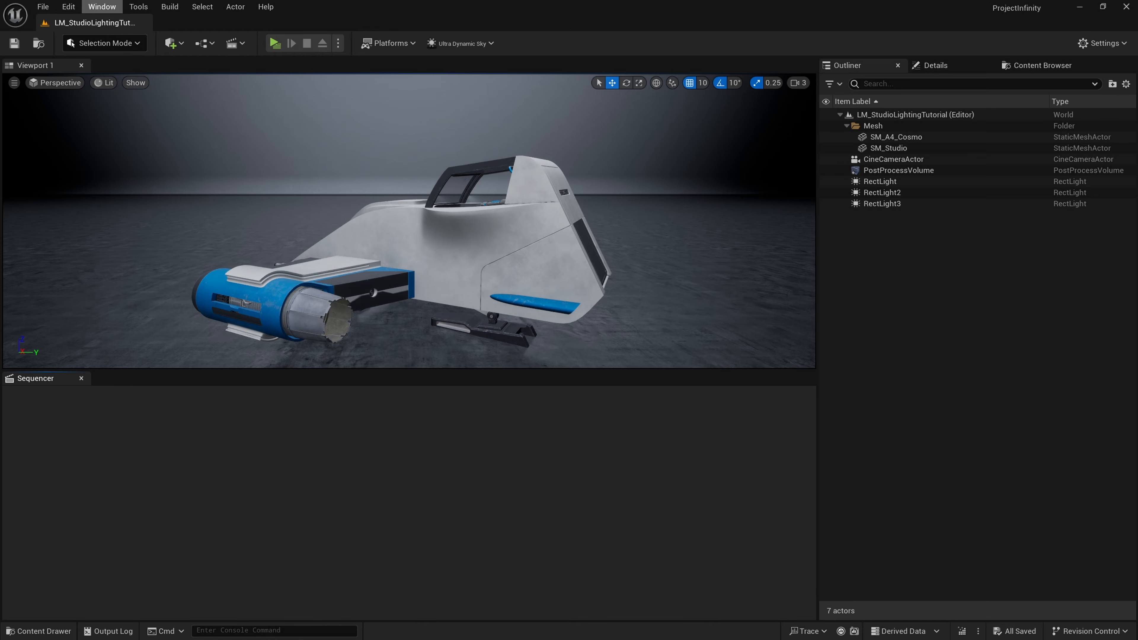
{"action": "left_click", "coordinate": [101, 6]}
{"action": "mouse_move", "coordinate": [139, 51]}
{"action": "left_click", "coordinate": [312, 67]}
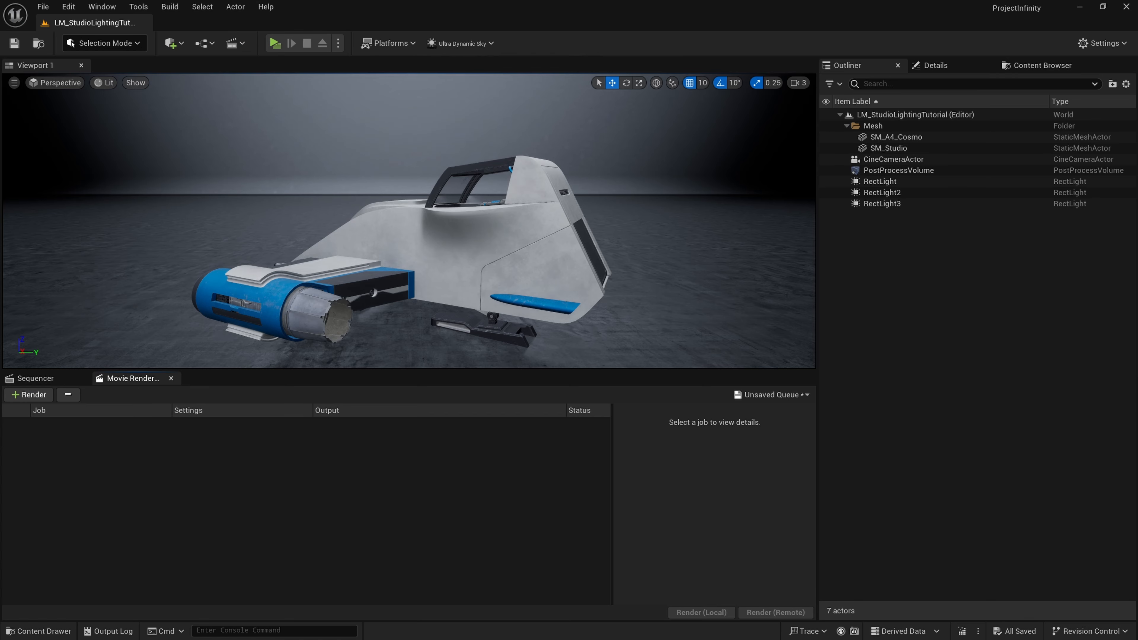
{"action": "left_click", "coordinate": [36, 378]}
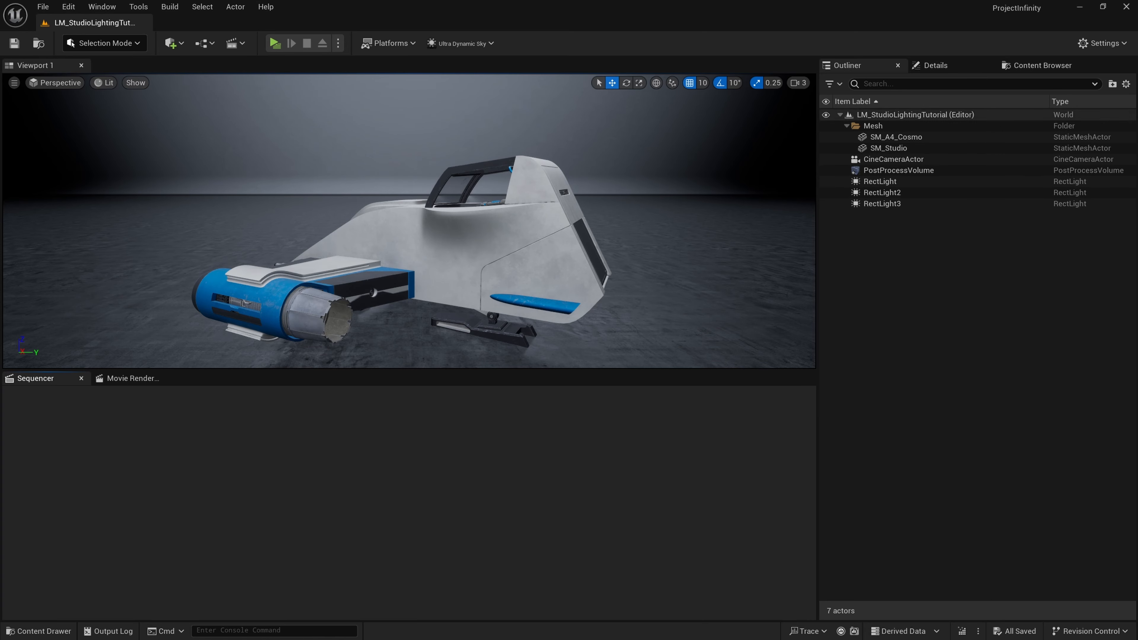
Create a level sequence named LS_Tutorial in the LevelSequence folder.
{"action": "left_click", "coordinate": [1042, 65]}
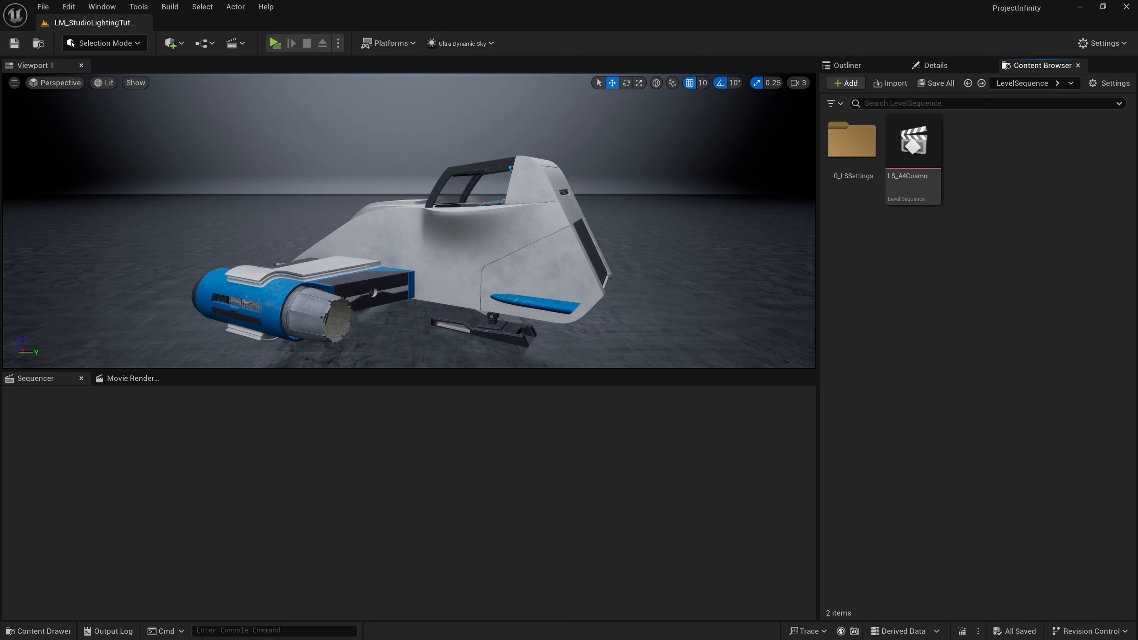
{"action": "right_click", "coordinate": [820, 167]}
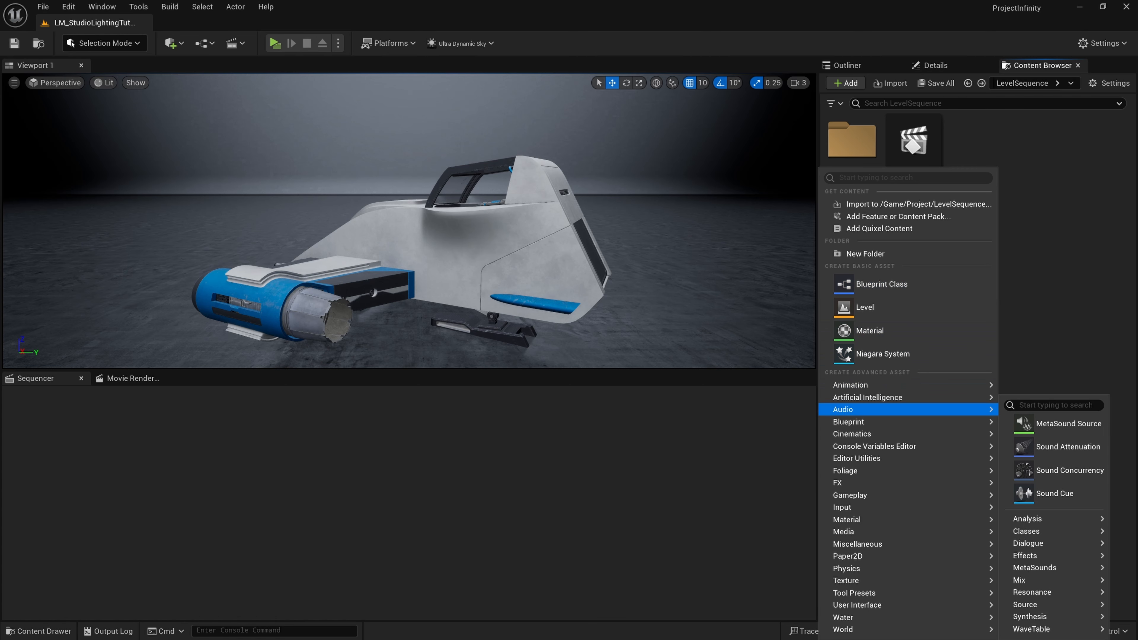
{"action": "mouse_move", "coordinate": [851, 434]}
{"action": "left_click", "coordinate": [788, 467]}
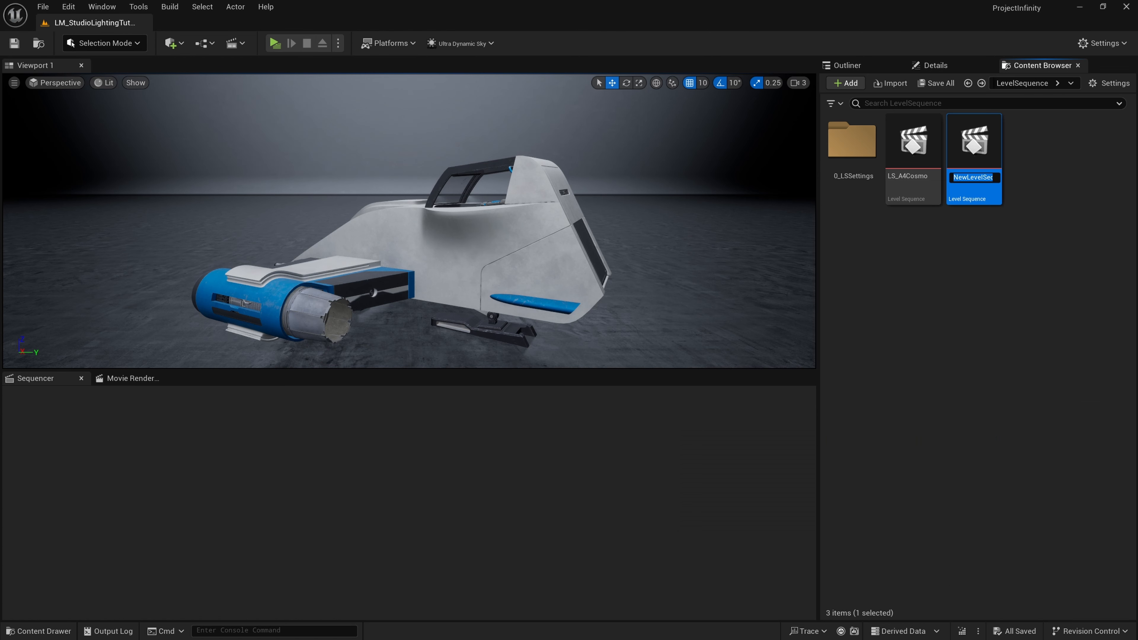
{"action": "type", "text": "LS_Tutorial"}
{"action": "key", "text": "Return"}
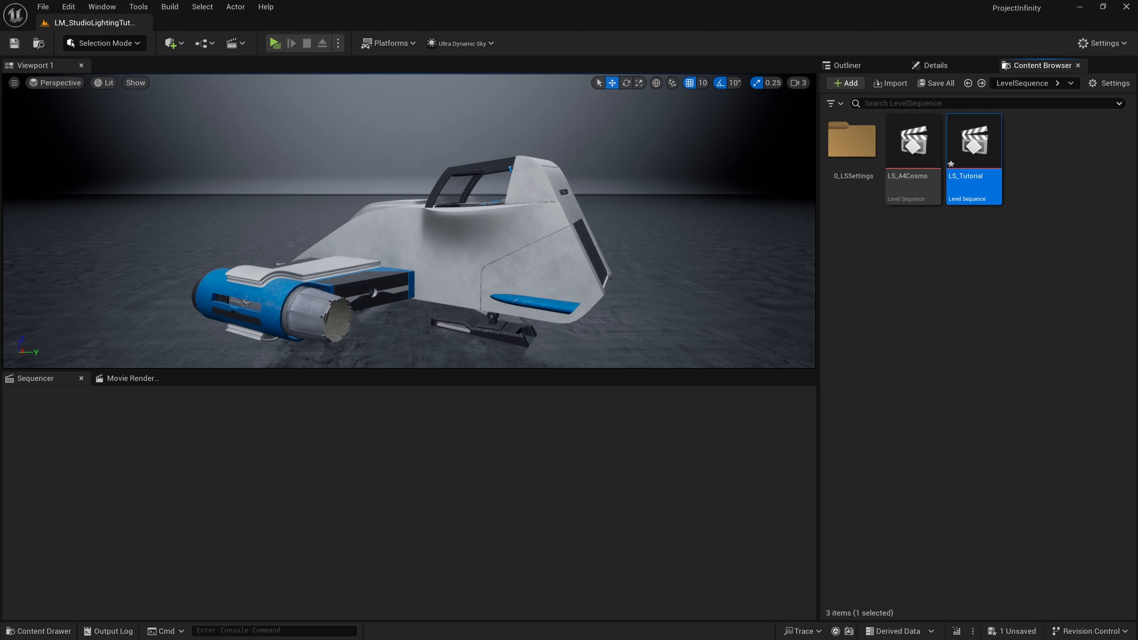
Open LS_Tutorial in Sequencer and add the existing CineCameraActor to it.
{"action": "double_click", "coordinate": [969, 183]}
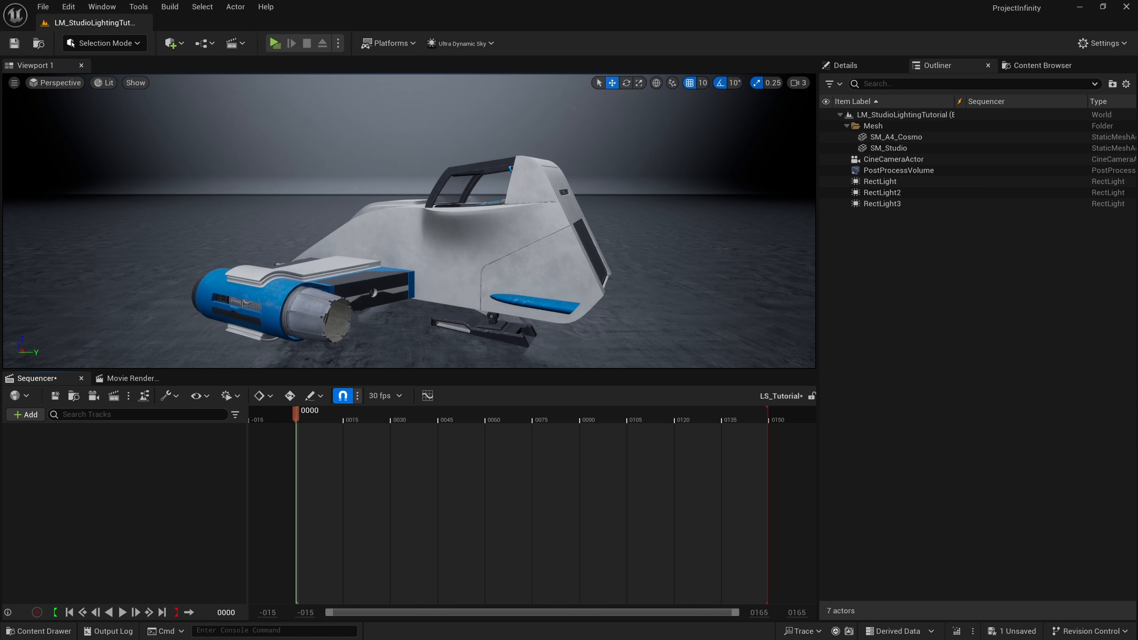
{"action": "left_click", "coordinate": [26, 414]}
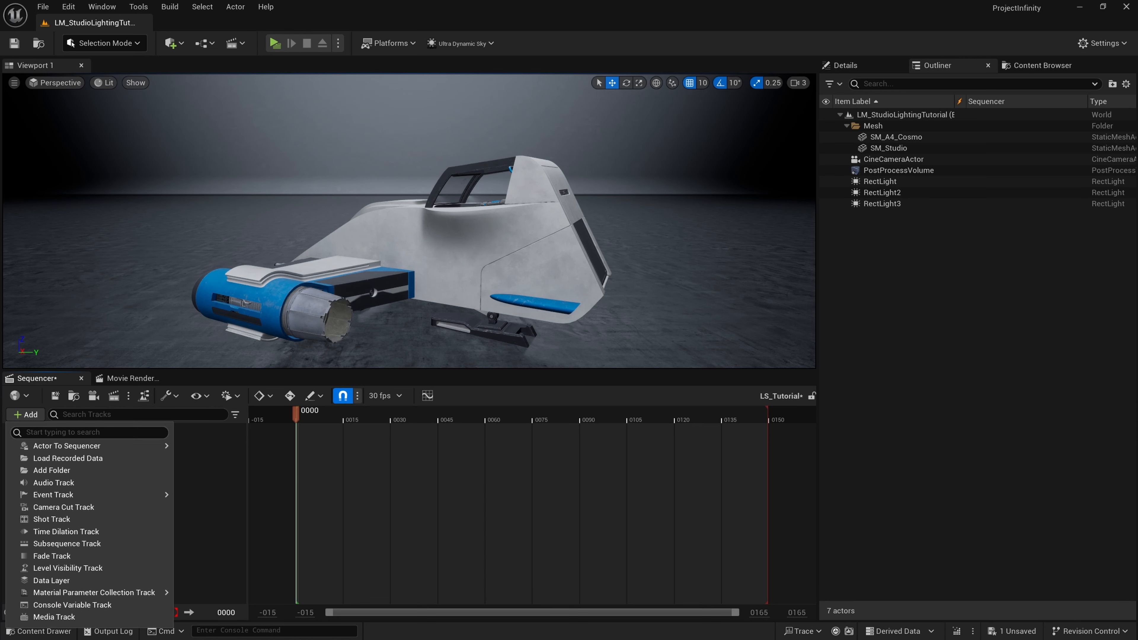
{"action": "mouse_move", "coordinate": [68, 446]}
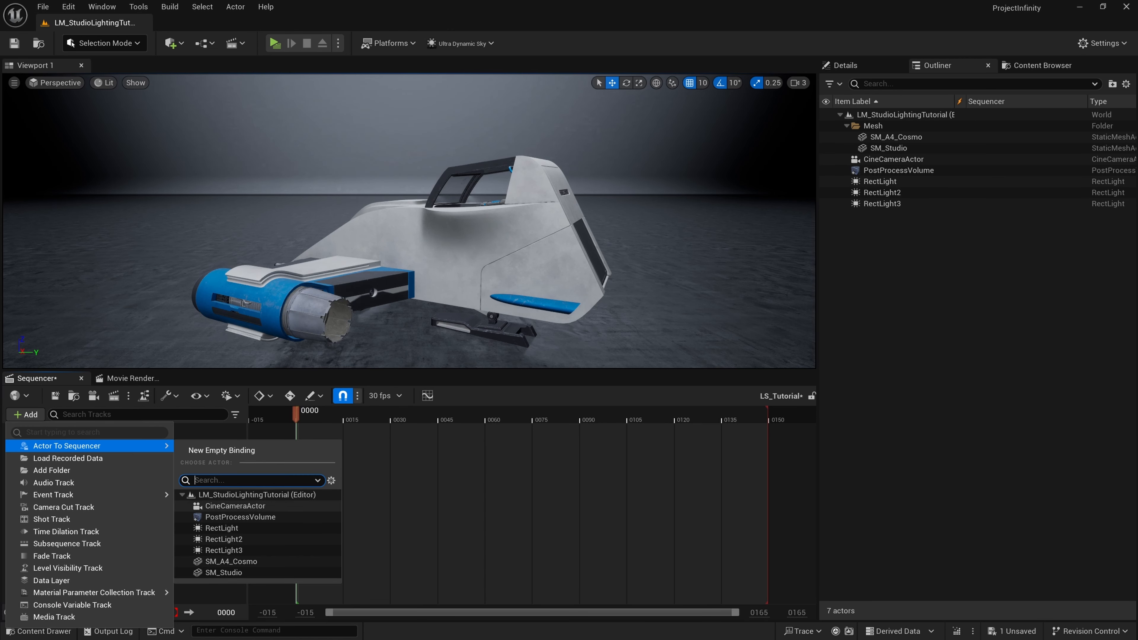
{"action": "left_click", "coordinate": [331, 506]}
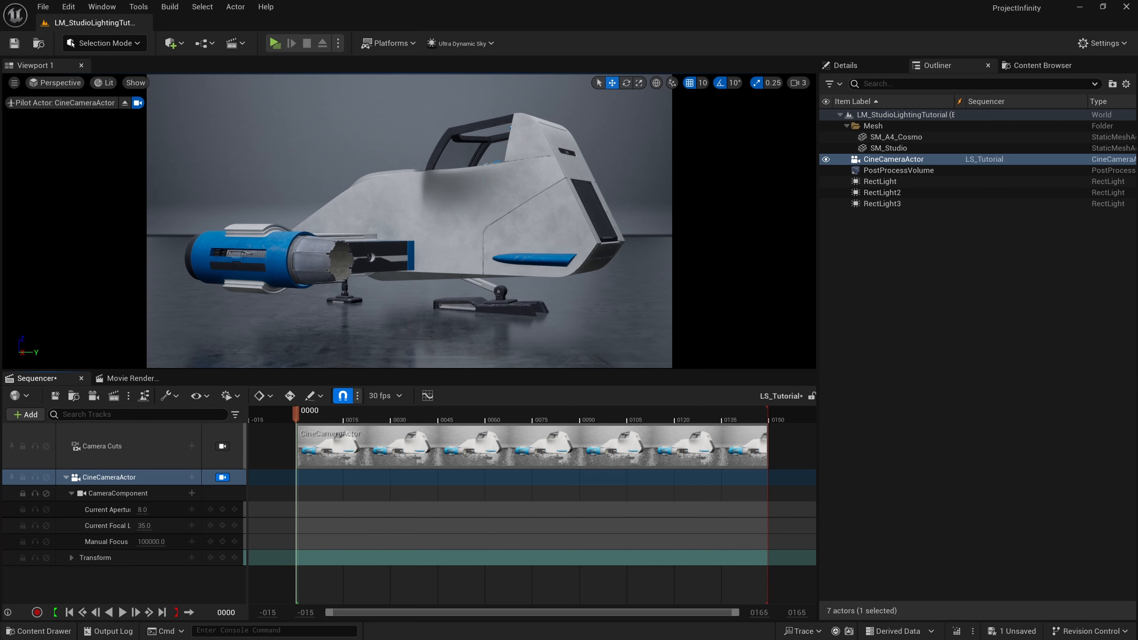
Extend the sequence's playback end to frame 300 and stretch the camera cut section to match it.
{"action": "scroll", "coordinate": [533, 505], "scroll_direction": "down", "scroll_amount": 4, "text": "ctrl"}
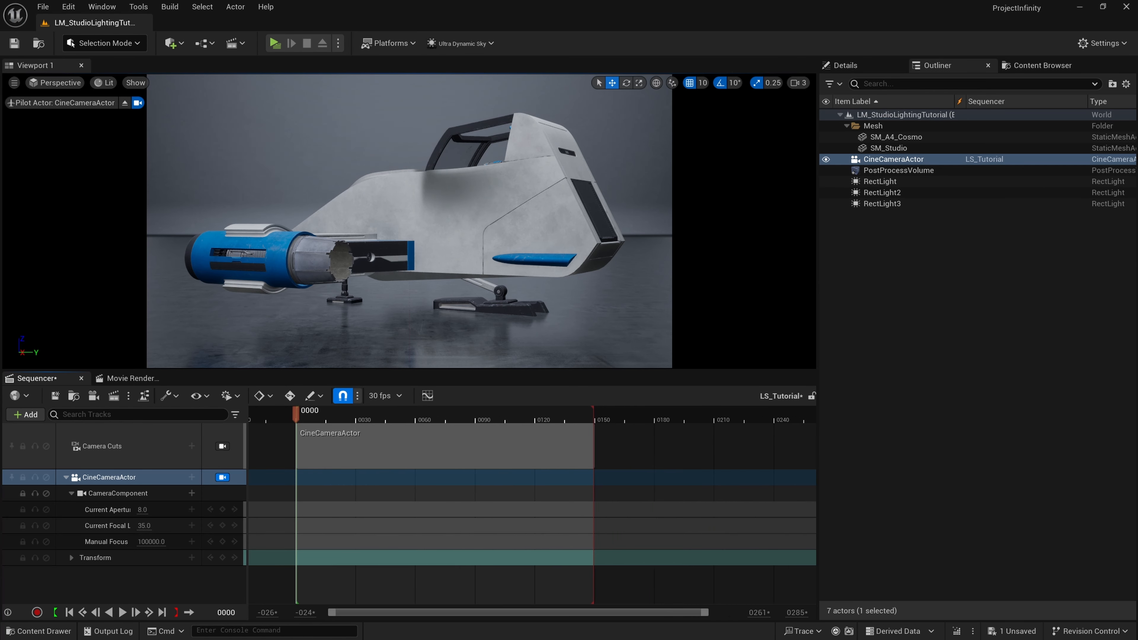
{"action": "scroll", "coordinate": [532, 505], "scroll_direction": "down", "scroll_amount": 1, "text": "ctrl"}
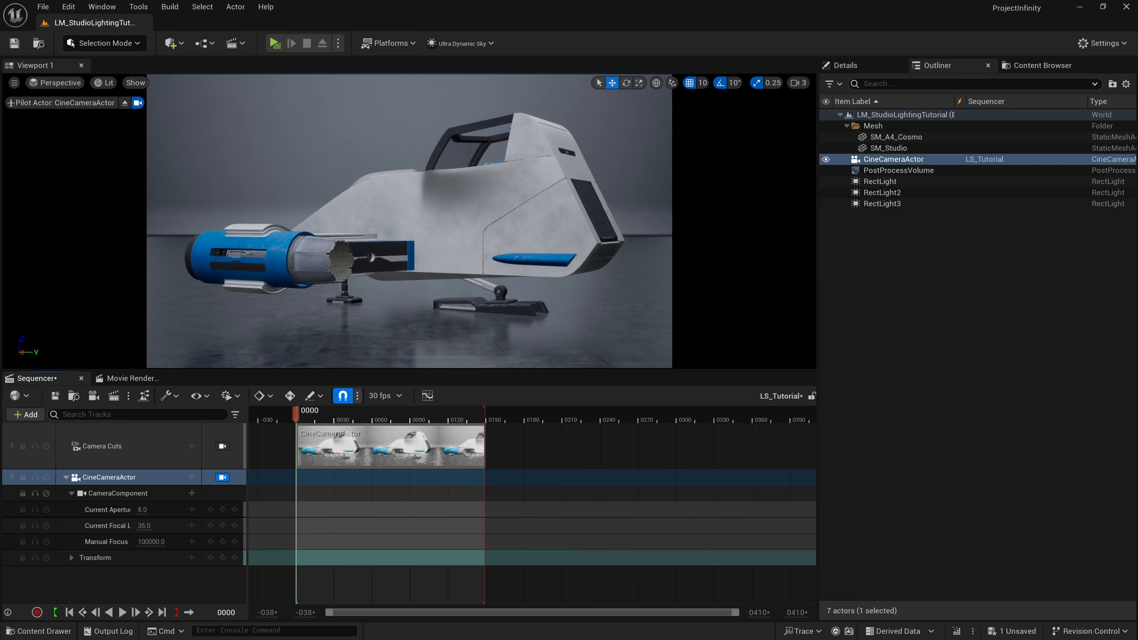
{"action": "left_click_drag", "start_coordinate": [485, 415], "coordinate": [676, 415]}
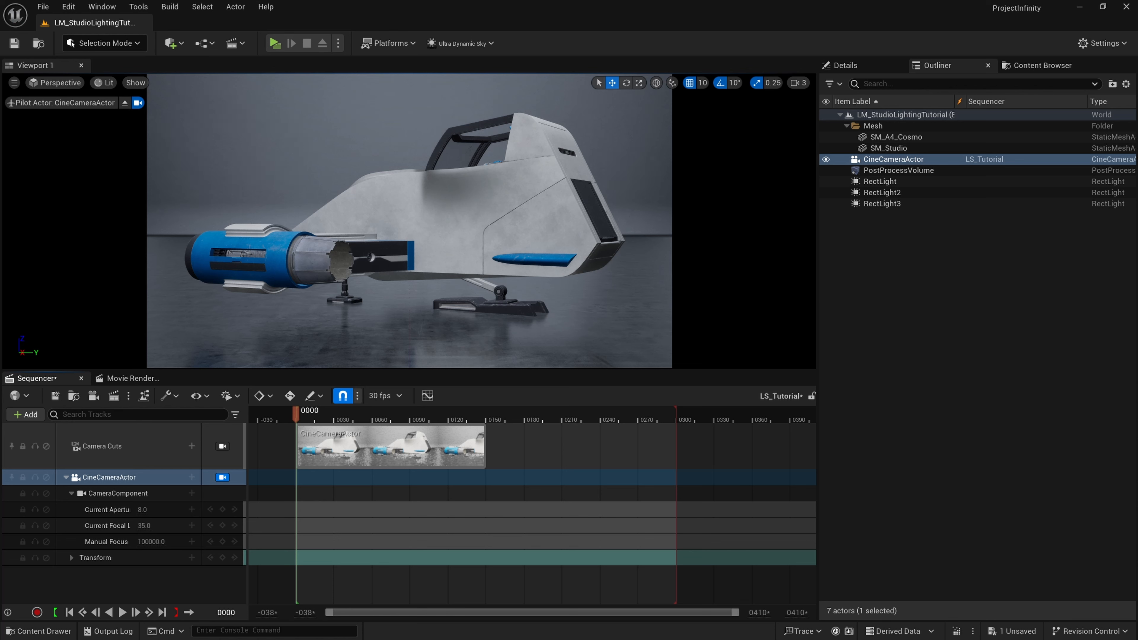
{"action": "left_click_drag", "start_coordinate": [485, 445], "coordinate": [676, 446]}
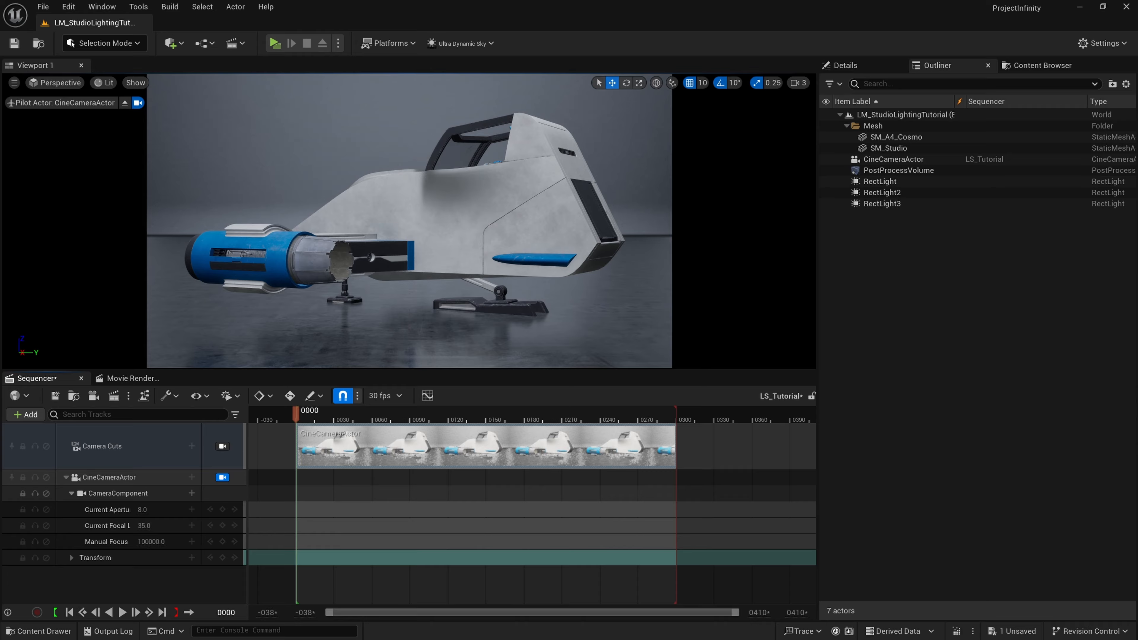
Add keyframes to the CineCameraActor's whole transform at frame 150 and at frame 0.
{"action": "left_click", "coordinate": [71, 493]}
{"action": "left_click", "coordinate": [71, 509]}
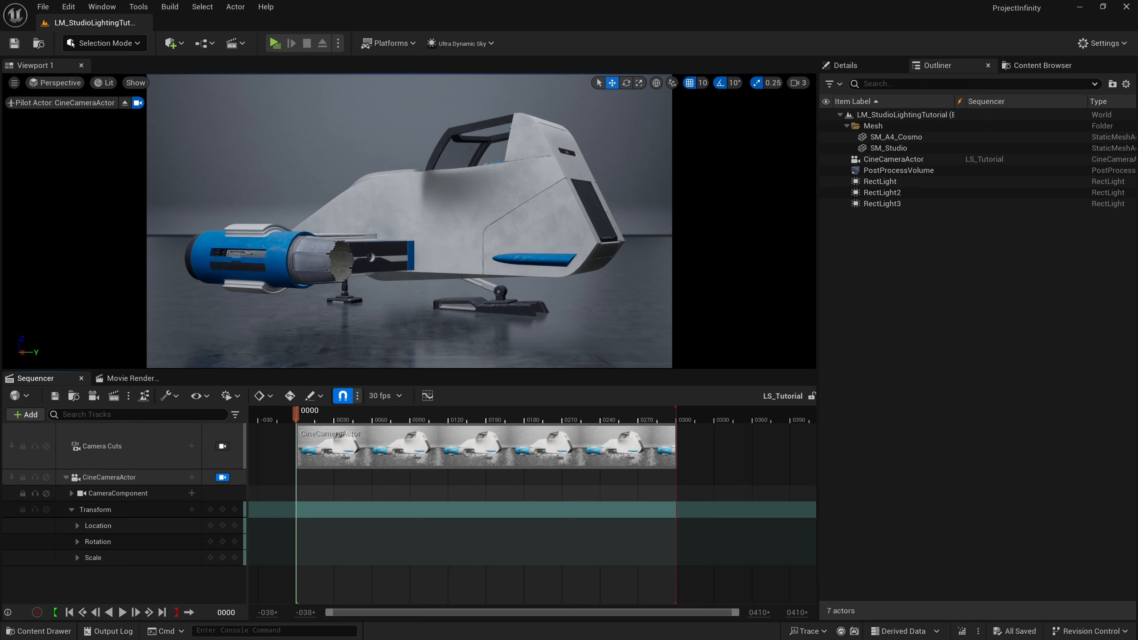
{"action": "left_click_drag", "start_coordinate": [297, 417], "coordinate": [486, 433]}
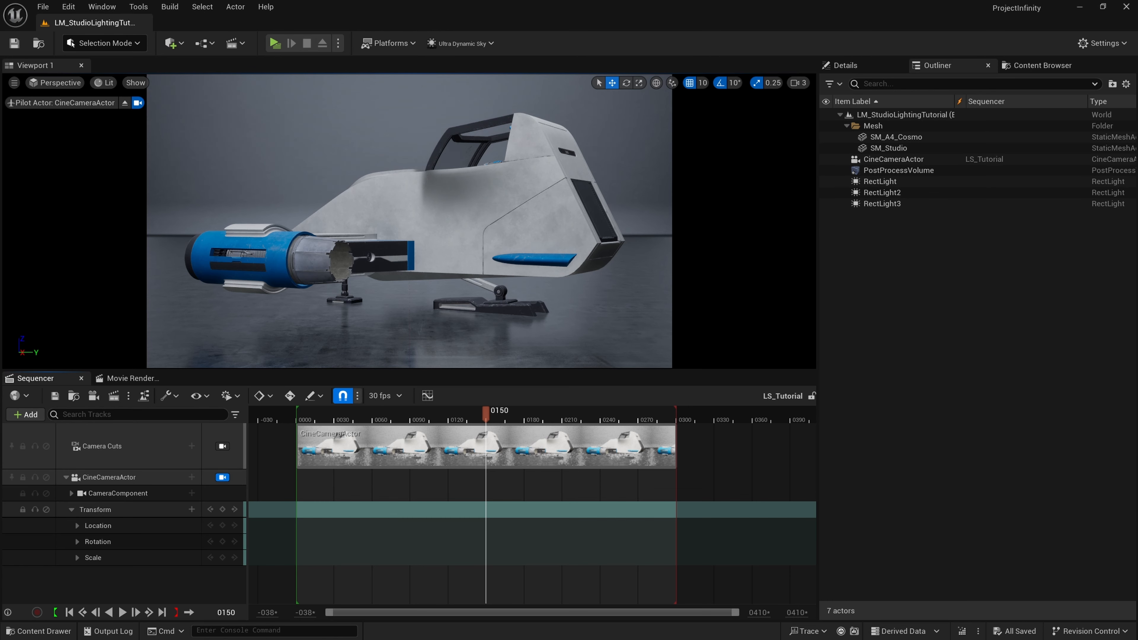
{"action": "left_click", "coordinate": [222, 509]}
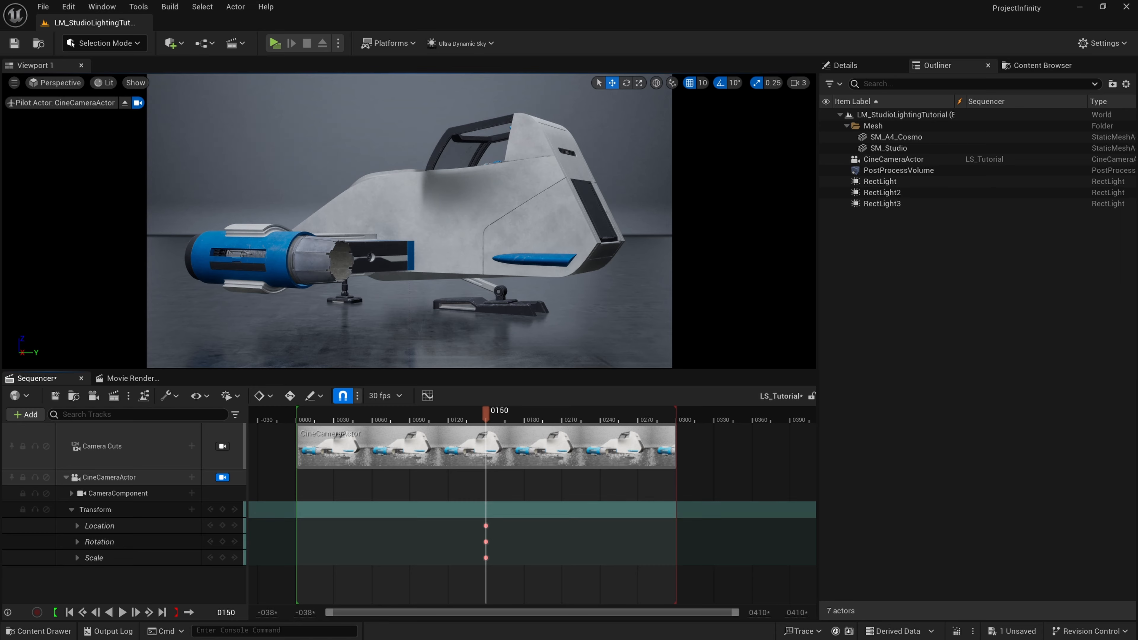
{"action": "left_click_drag", "start_coordinate": [486, 411], "coordinate": [295, 410]}
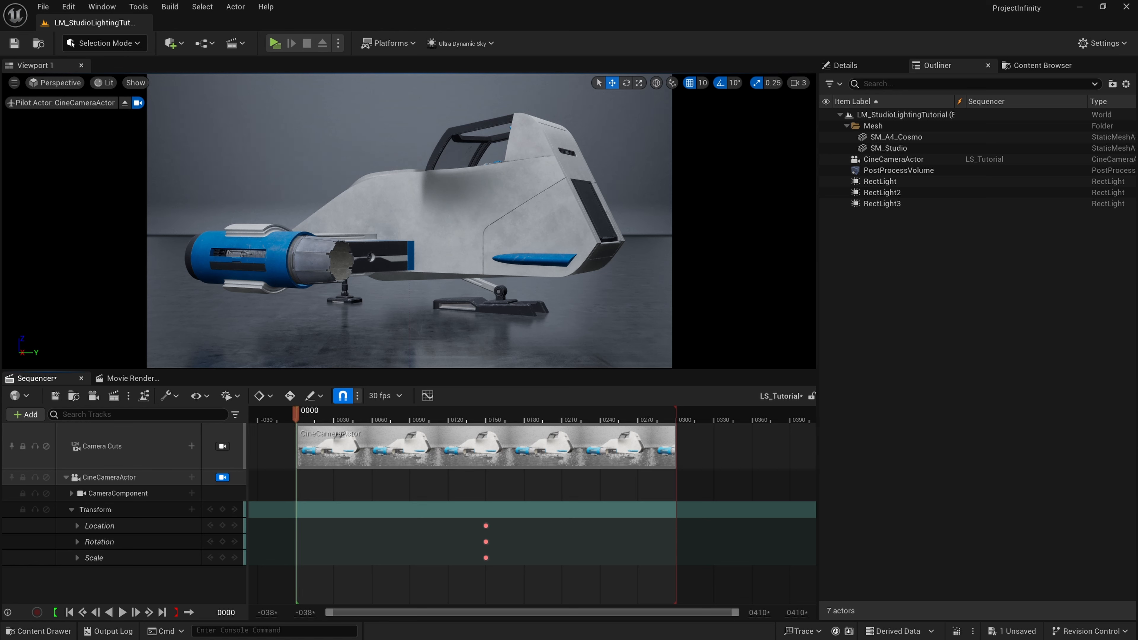
{"action": "left_click", "coordinate": [222, 509]}
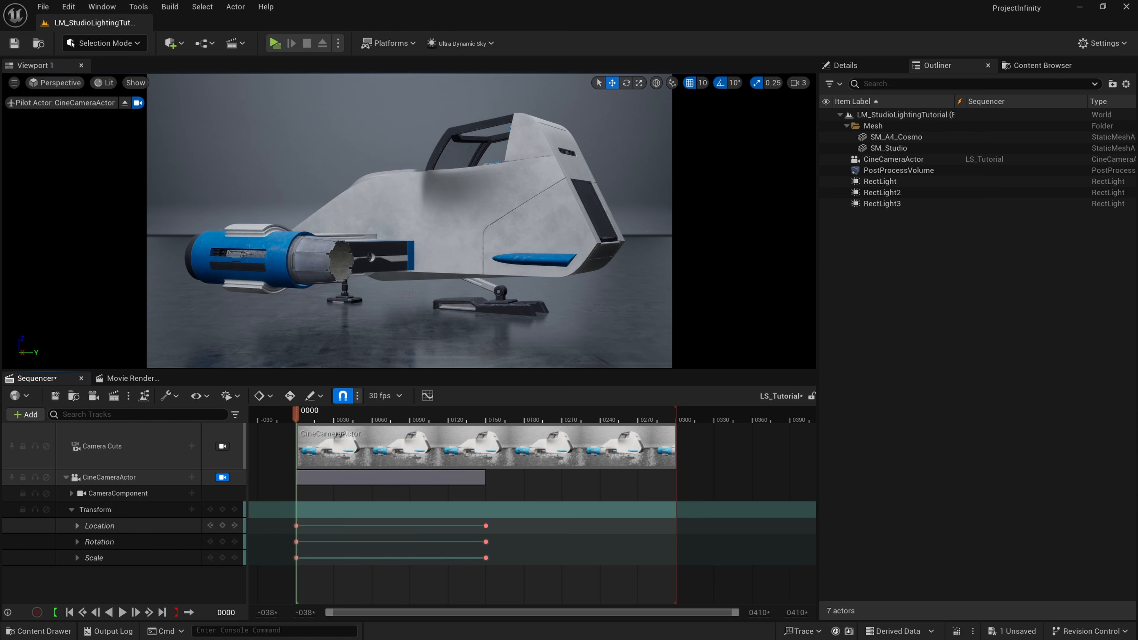
At frame 0, set the camera's location to X -1412.0 and Z 199.0.
{"action": "left_click", "coordinate": [77, 525]}
{"action": "left_click_drag", "start_coordinate": [148, 542], "coordinate": [101, 541]}
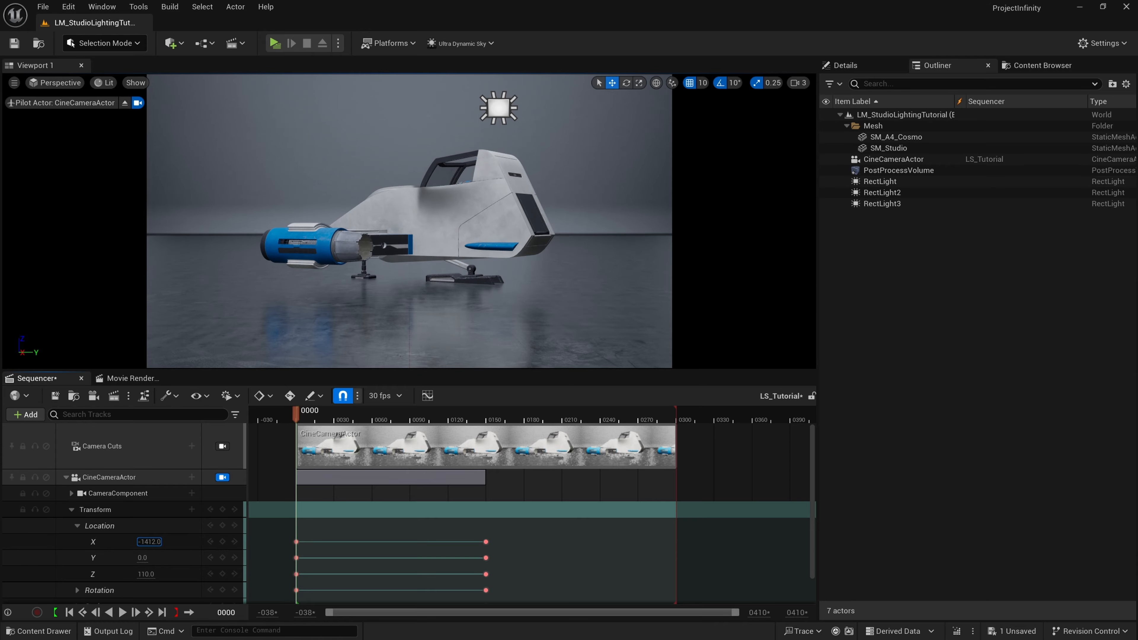
{"action": "left_click_drag", "start_coordinate": [146, 574], "coordinate": [177, 574]}
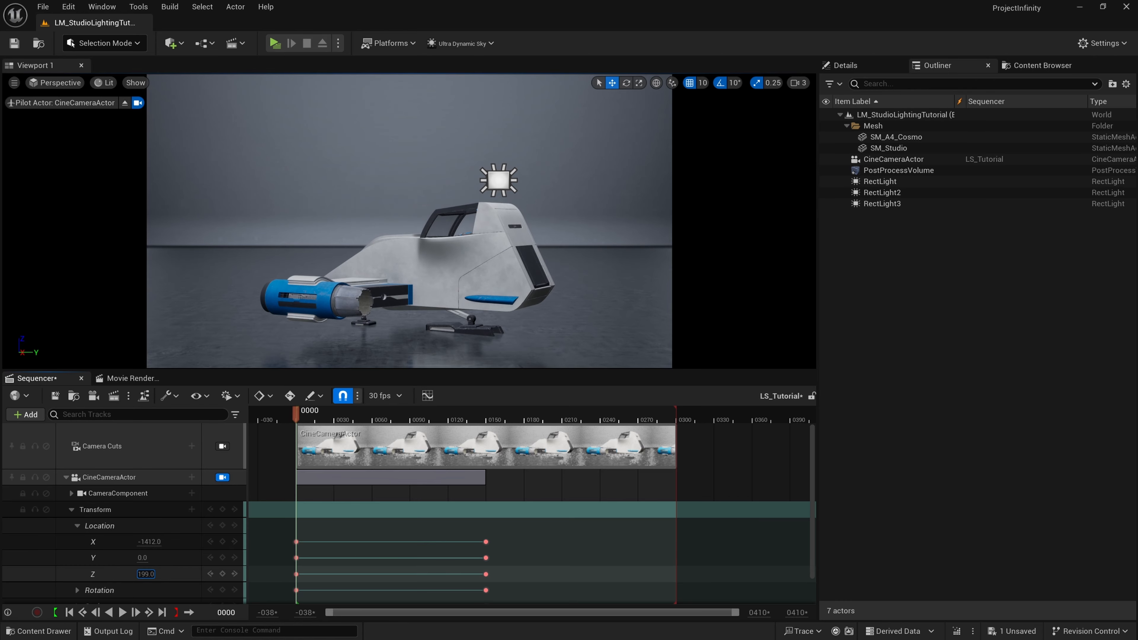
{"action": "left_click", "coordinate": [77, 526]}
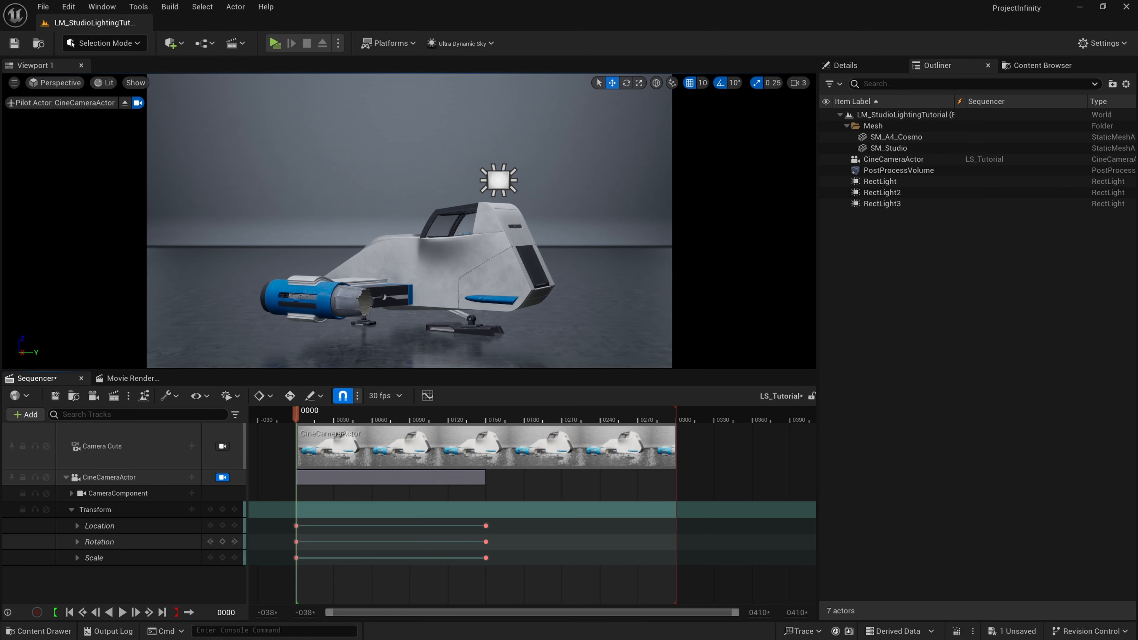
At frame 0, set the camera's pitch to -2.0 and keep its roll at 0.
{"action": "left_click", "coordinate": [77, 542]}
{"action": "mouse_move", "coordinate": [142, 557]}
{"action": "left_mouse_down"}
{"action": "mouse_move", "coordinate": [174, 557]}
{"action": "mouse_move", "coordinate": [143, 558]}
{"action": "mouse_move", "coordinate": [144, 574]}
{"action": "left_mouse_up"}
{"action": "left_click", "coordinate": [142, 558]}
{"action": "type", "text": "0"}
{"action": "key", "text": "Return"}
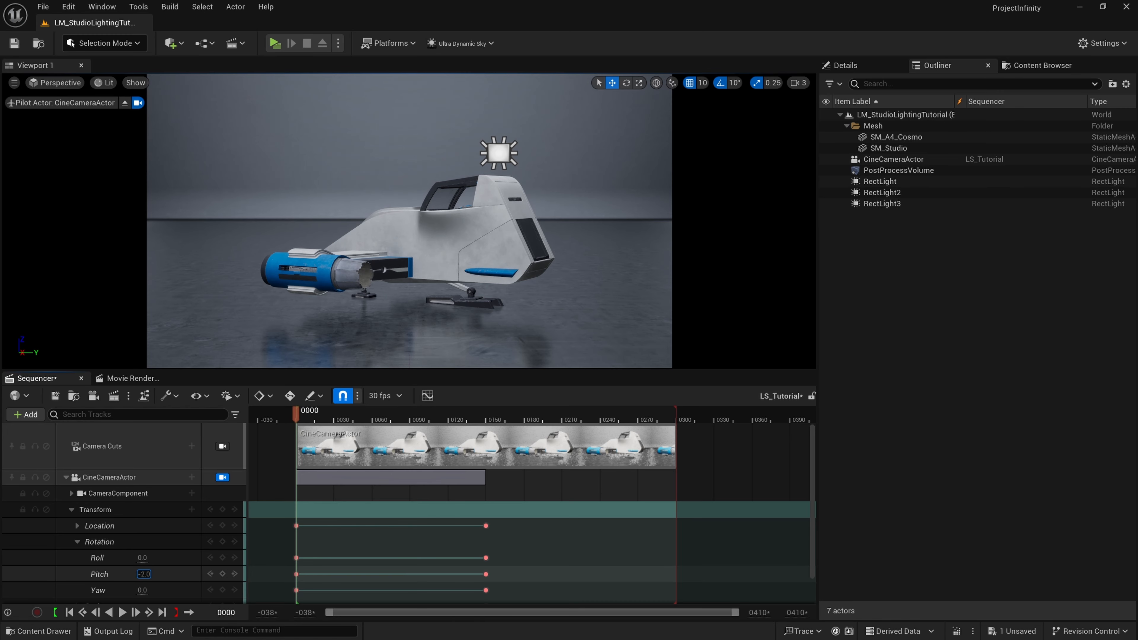
Play the camera move twice from frame 0 to past frame 150 to preview the animation.
{"action": "key", "text": "space"}
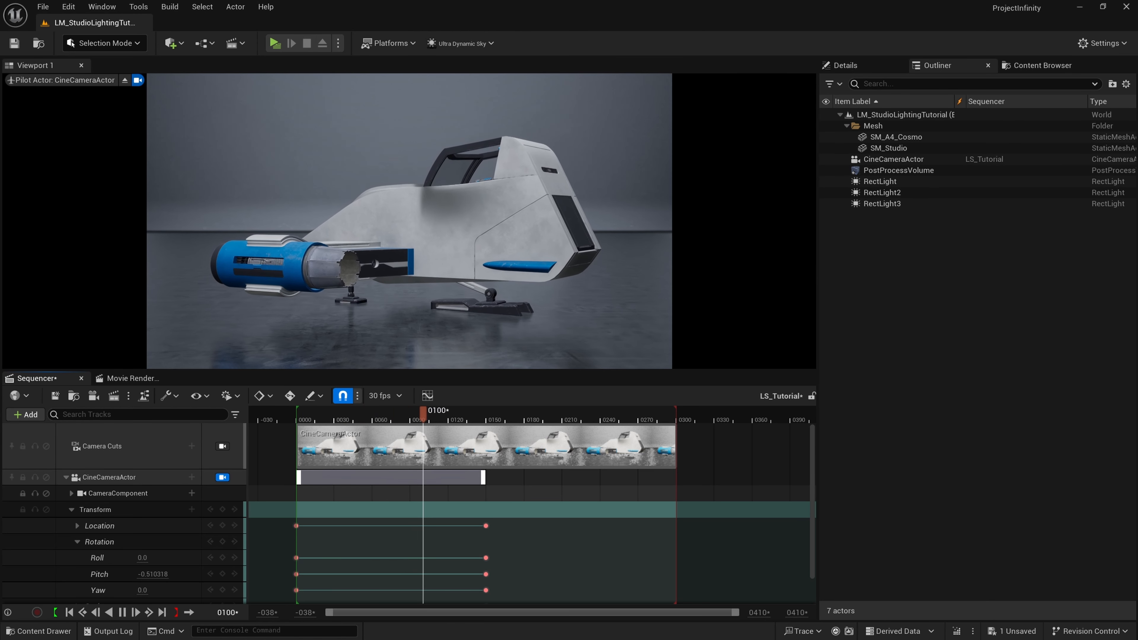
{"action": "key", "text": "space"}
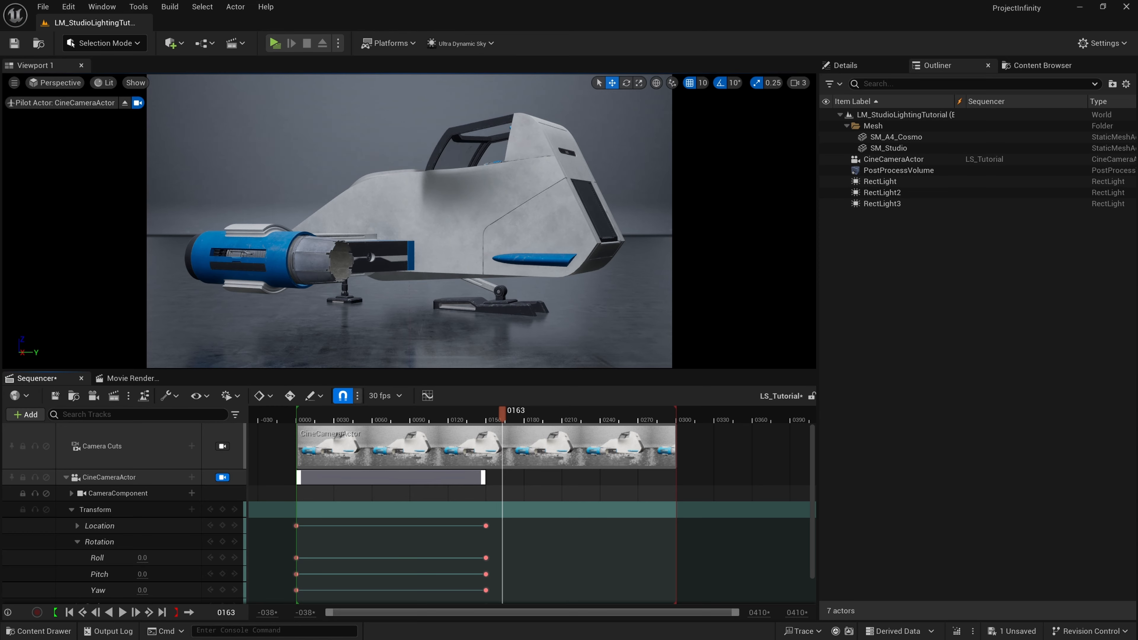
{"action": "left_click_drag", "start_coordinate": [502, 415], "coordinate": [297, 414]}
{"action": "key", "text": "space"}
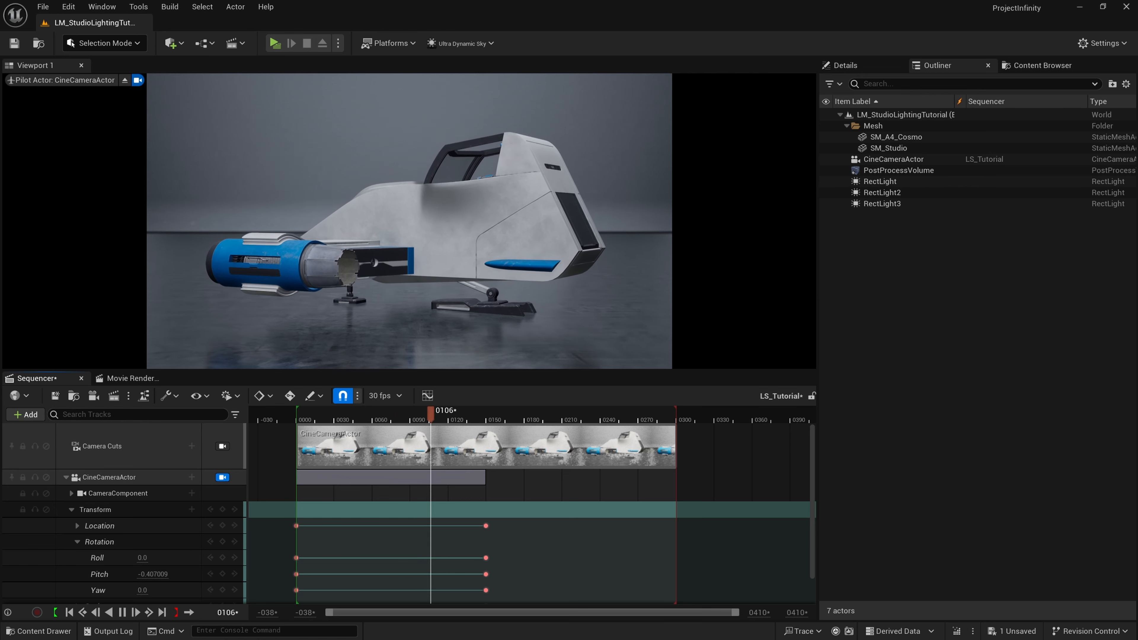
{"action": "key", "text": "space"}
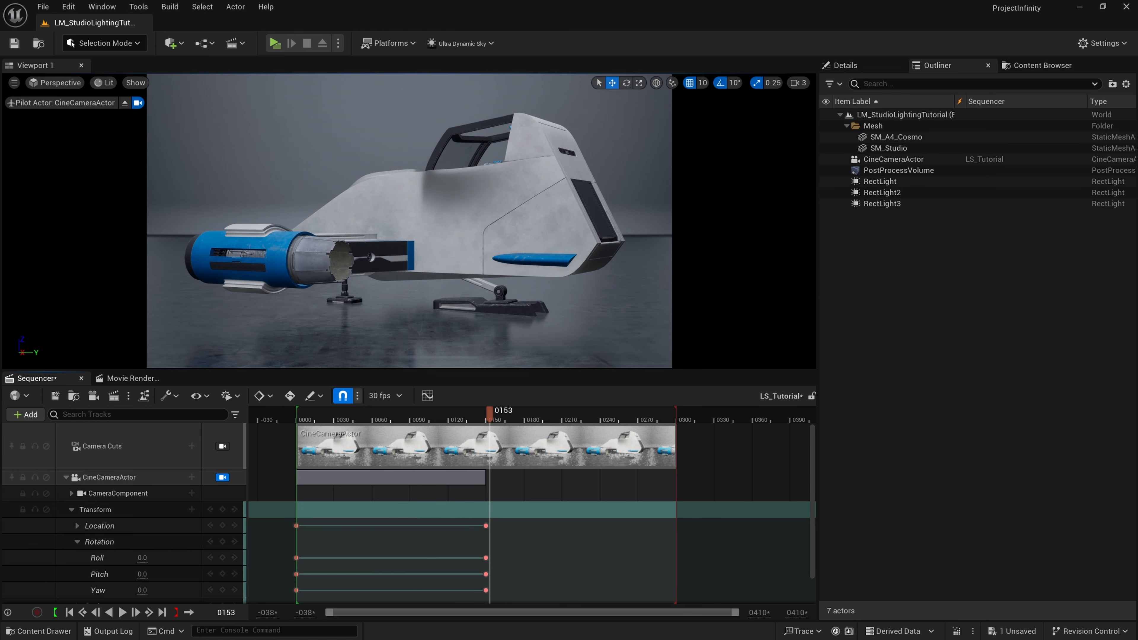
Add the LS_Tutorial level sequence as a render job in the Movie Render Queue.
{"action": "left_click", "coordinate": [134, 378]}
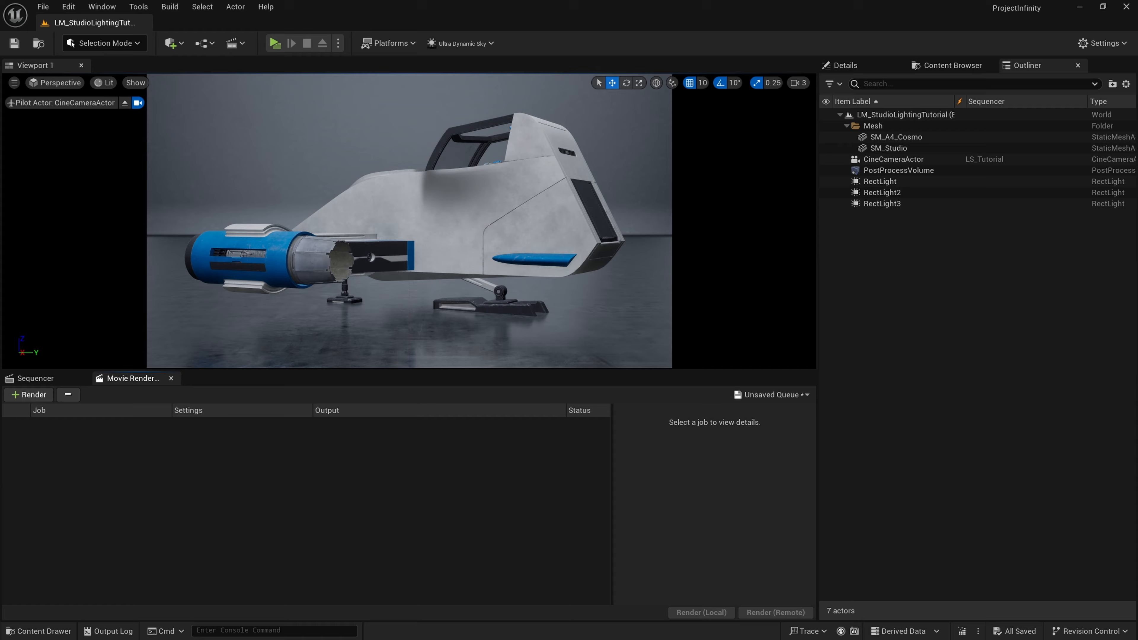
{"action": "left_click", "coordinate": [28, 394]}
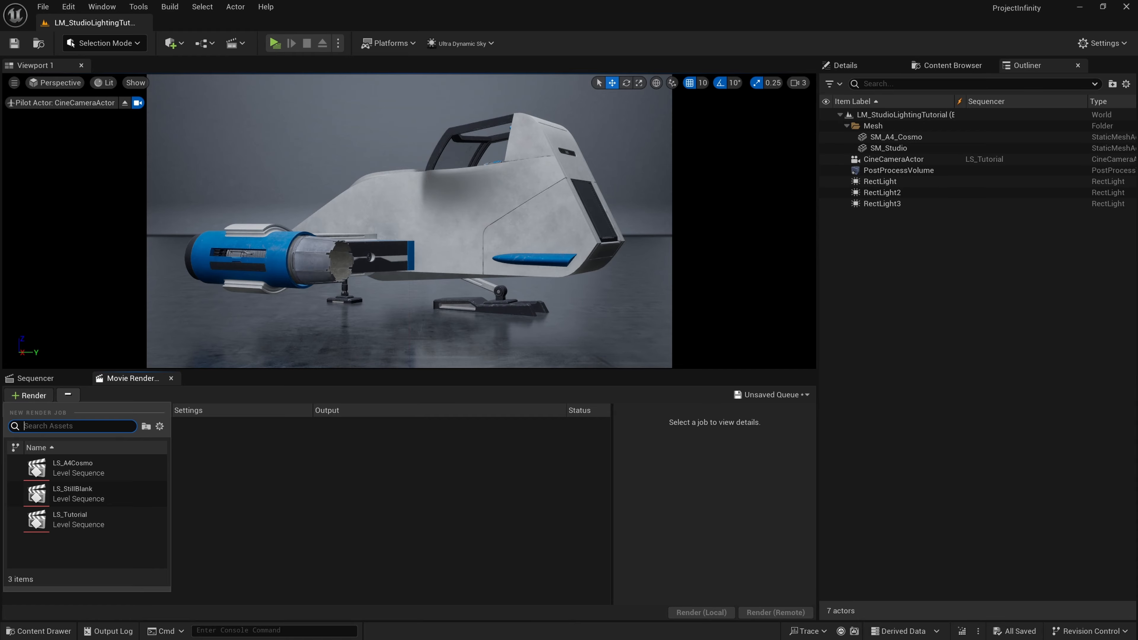
{"action": "left_click", "coordinate": [90, 519]}
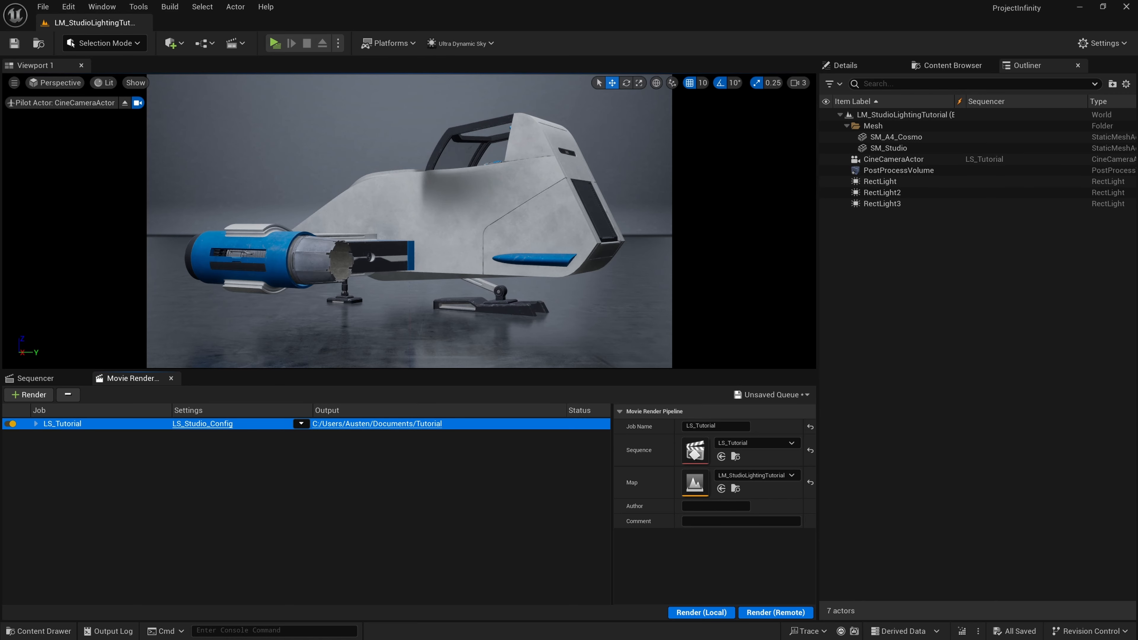
Open the LS_Tutorial job's LS_Studio_Config and examine its output, available setting types, EXR sequence, deferred rendering and anti-aliasing settings.
{"action": "left_click", "coordinate": [202, 424]}
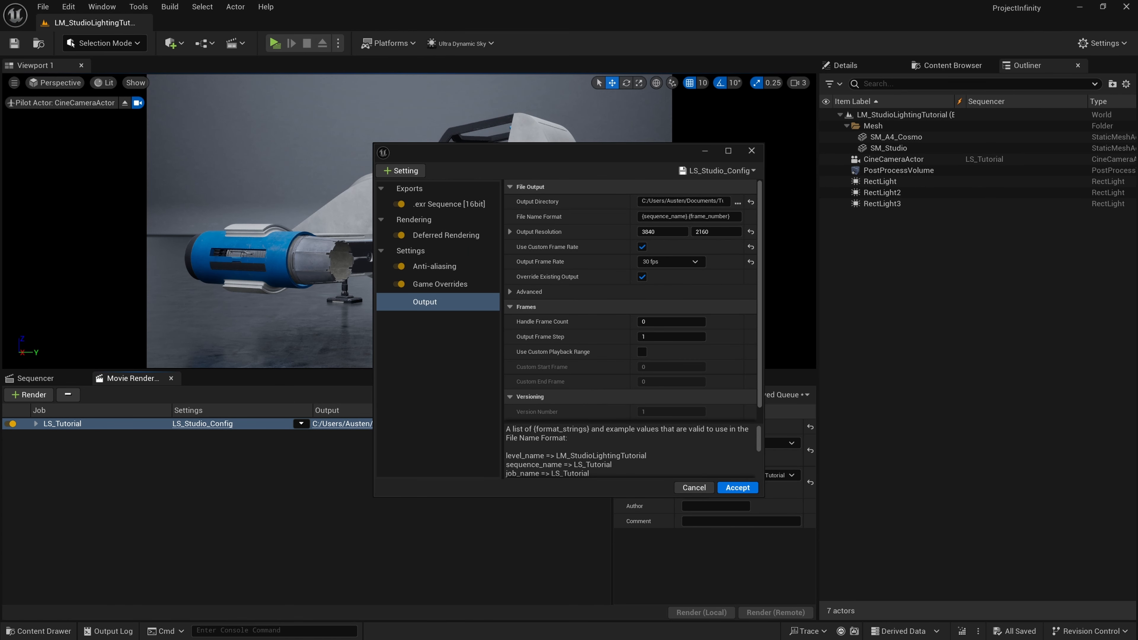
{"action": "left_click", "coordinate": [425, 302]}
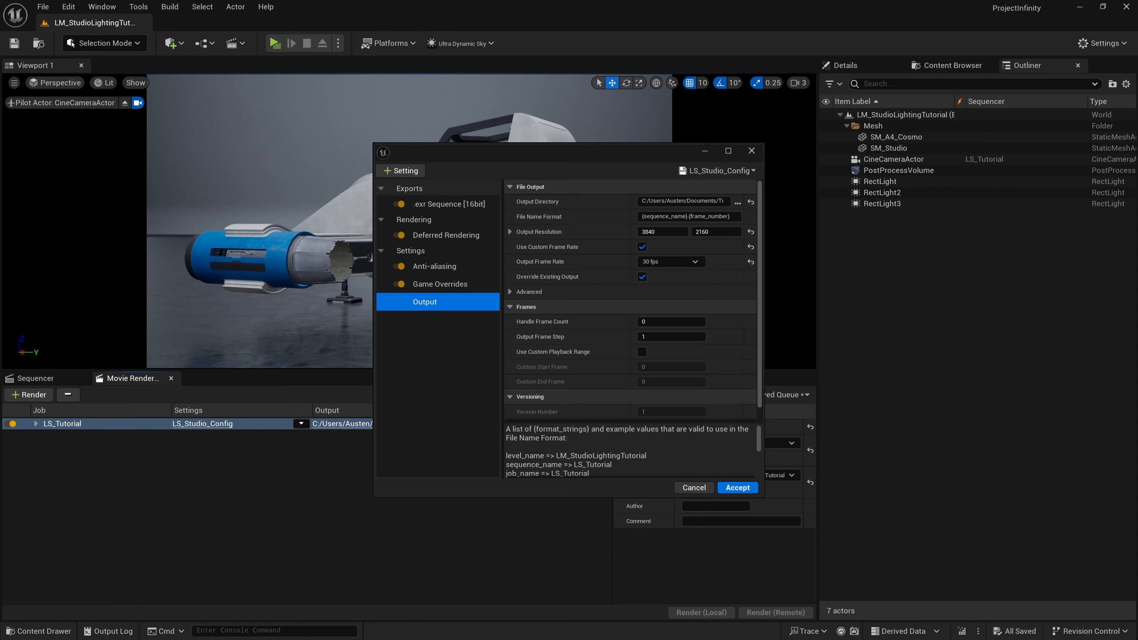
{"action": "left_click", "coordinate": [400, 170]}
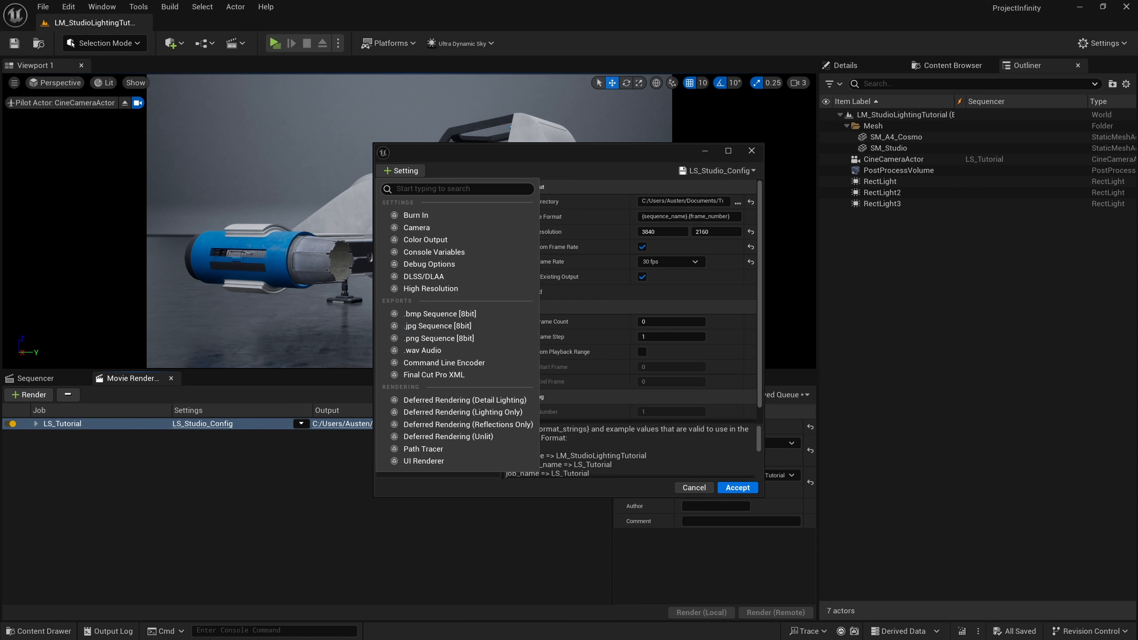
{"action": "left_click", "coordinate": [401, 171]}
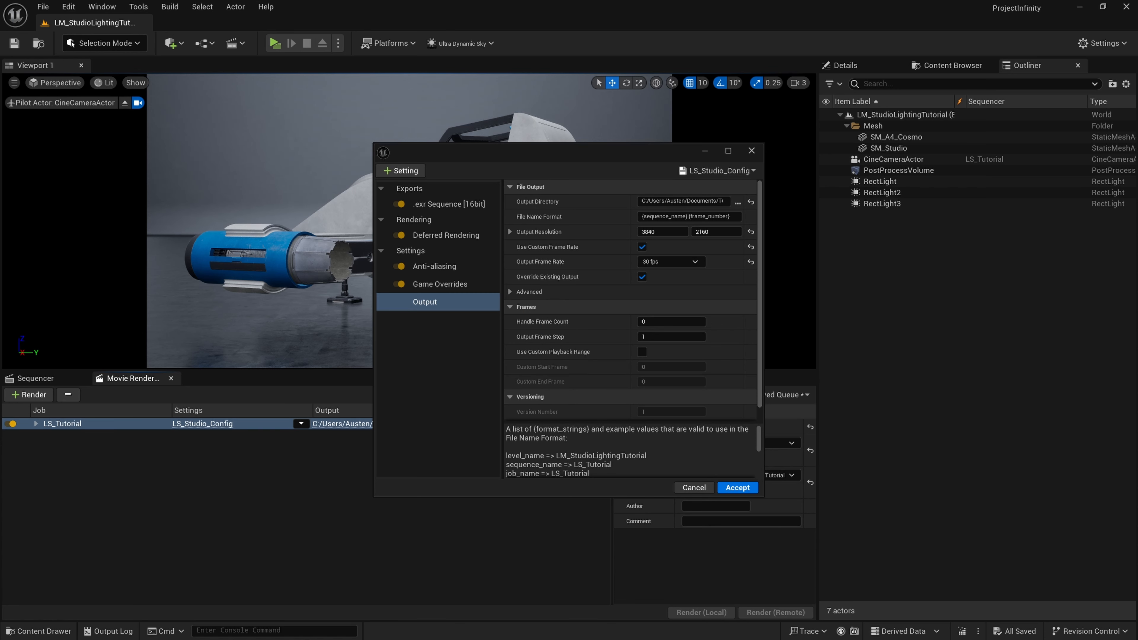
{"action": "left_click", "coordinate": [448, 204]}
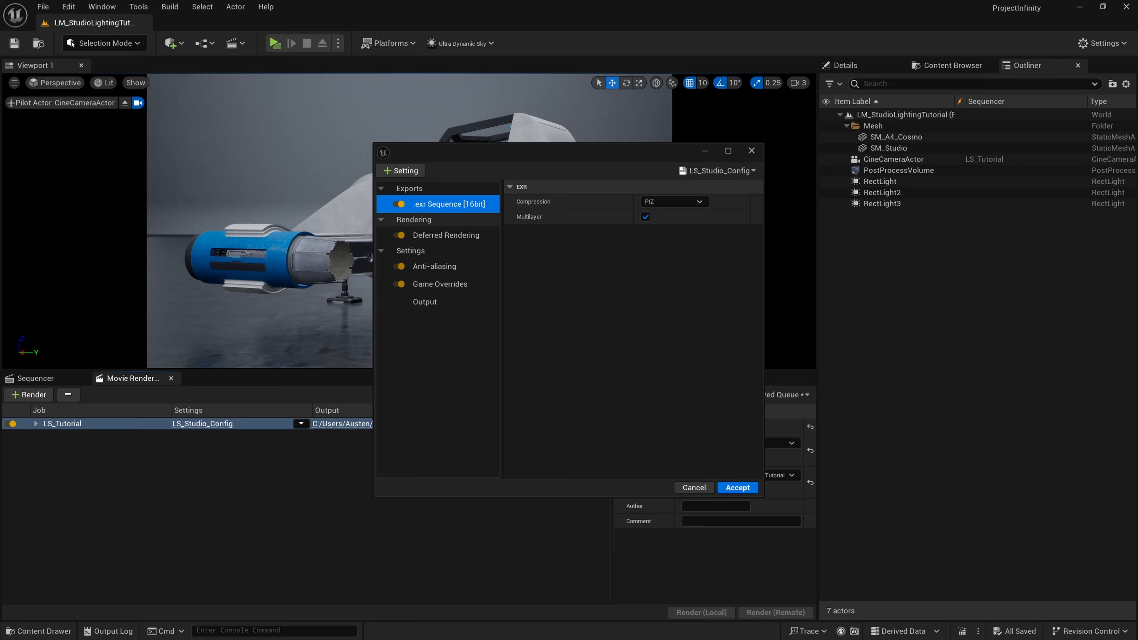
{"action": "left_click", "coordinate": [446, 235]}
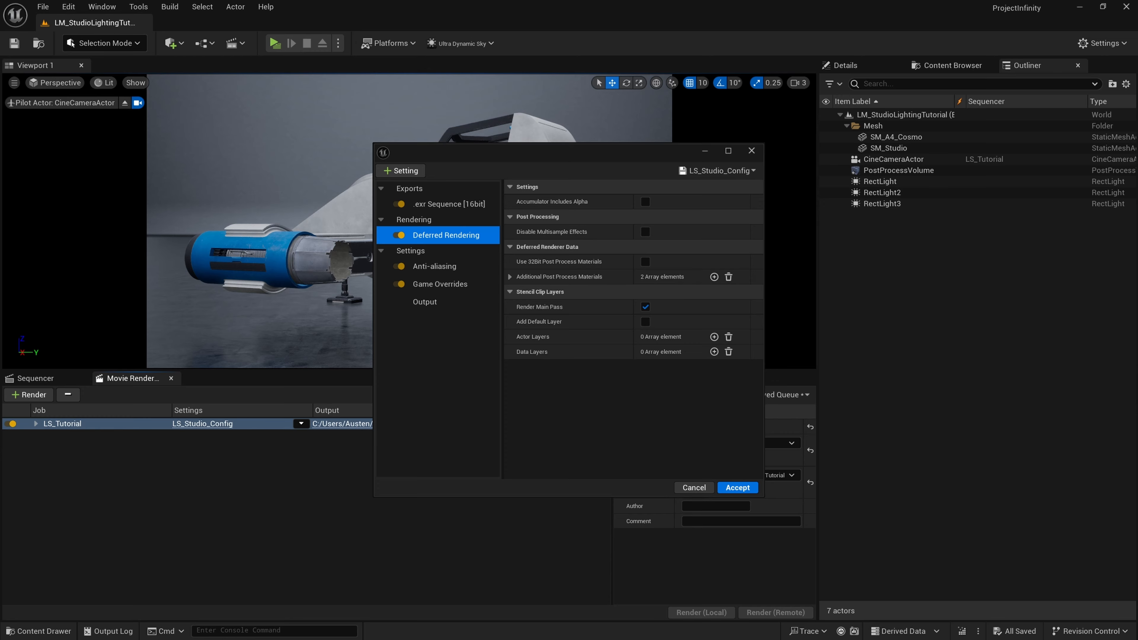
{"action": "left_click", "coordinate": [434, 266]}
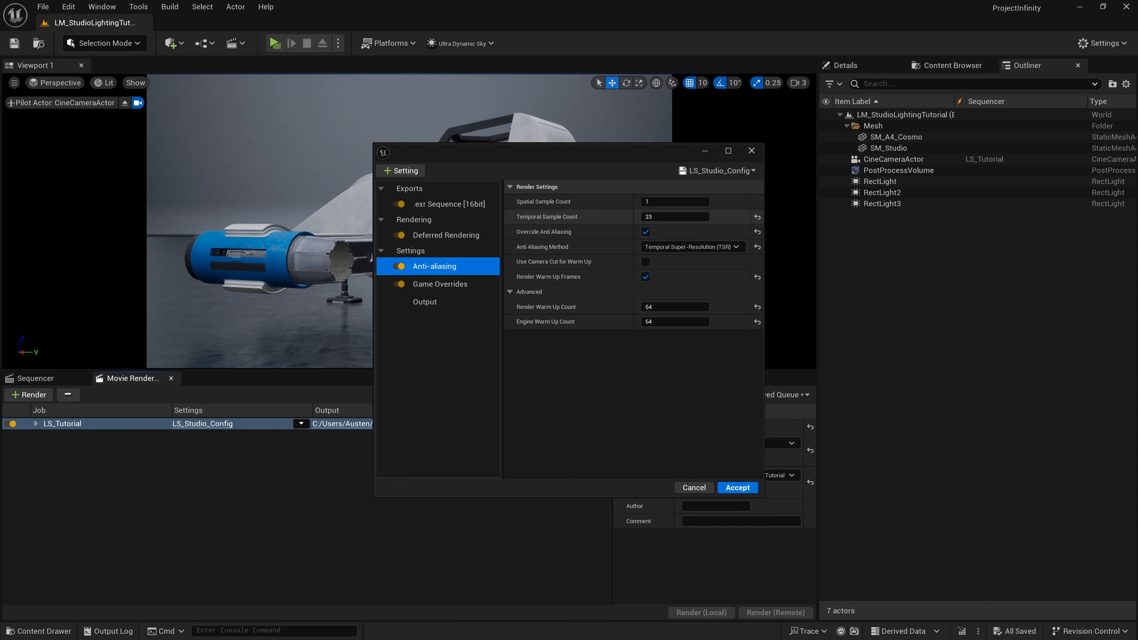
In the anti-aliasing settings, set the spatial sample count to 9, the temporal sample count to 1 and the method to None.
{"action": "left_click", "coordinate": [662, 201]}
{"action": "type", "text": "9"}
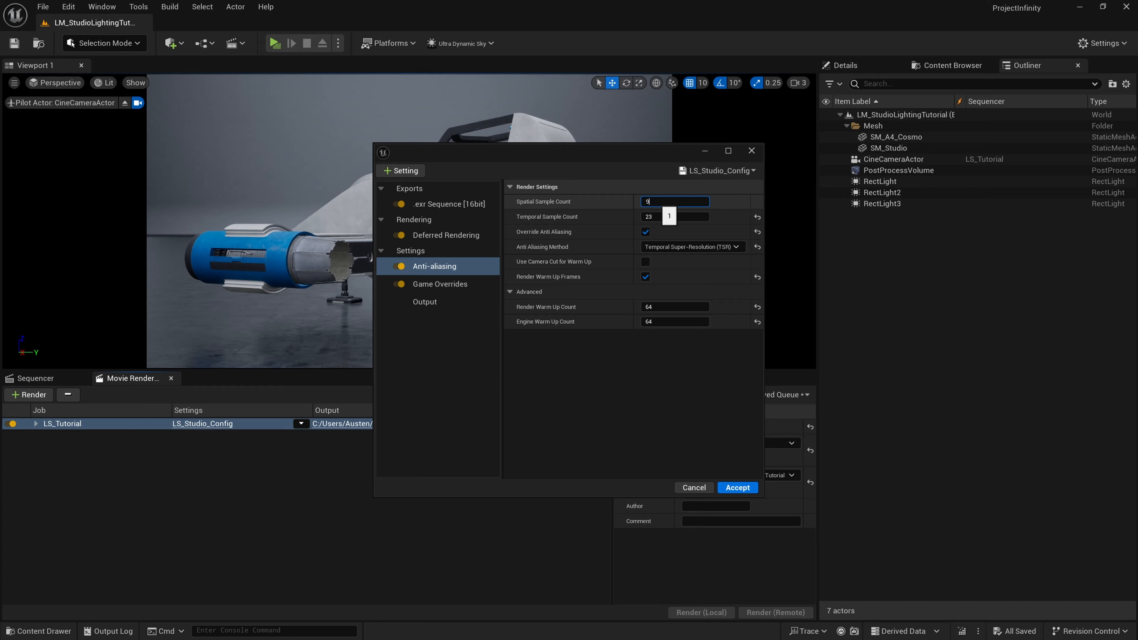
{"action": "key", "text": "Tab"}
{"action": "type", "text": "1"}
{"action": "key", "text": "Return"}
{"action": "left_click", "coordinate": [693, 247]}
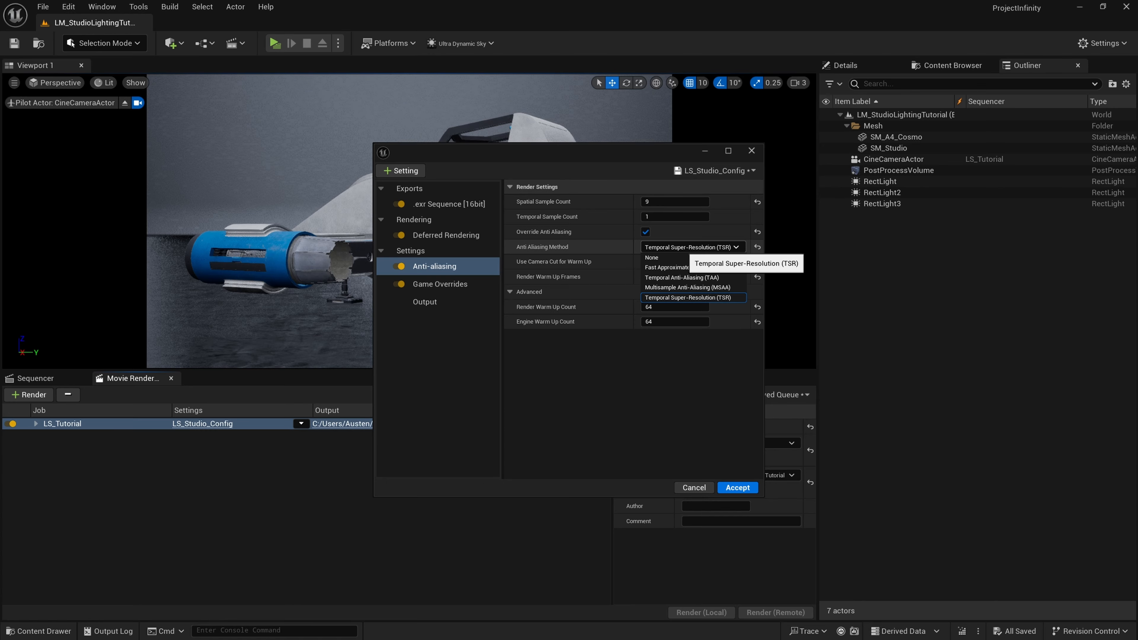
{"action": "left_click", "coordinate": [652, 257]}
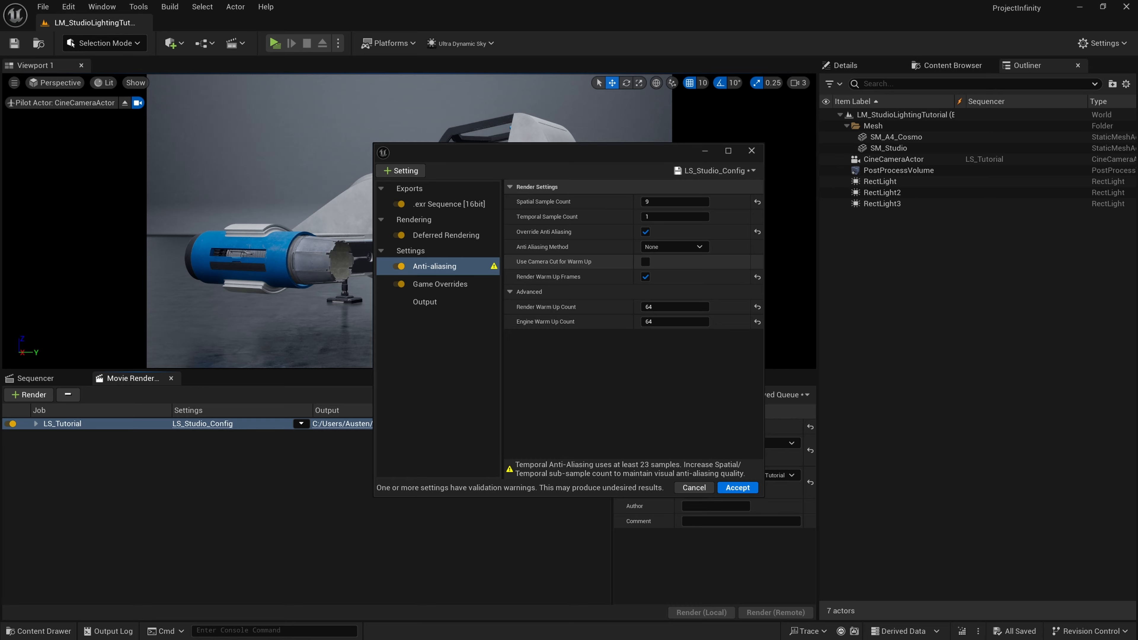
Set the spatial sample count to 1 and the temporal sample count to 9, keeping None as the anti-aliasing method.
{"action": "left_click", "coordinate": [679, 201]}
{"action": "type", "text": "1"}
{"action": "left_click", "coordinate": [680, 217]}
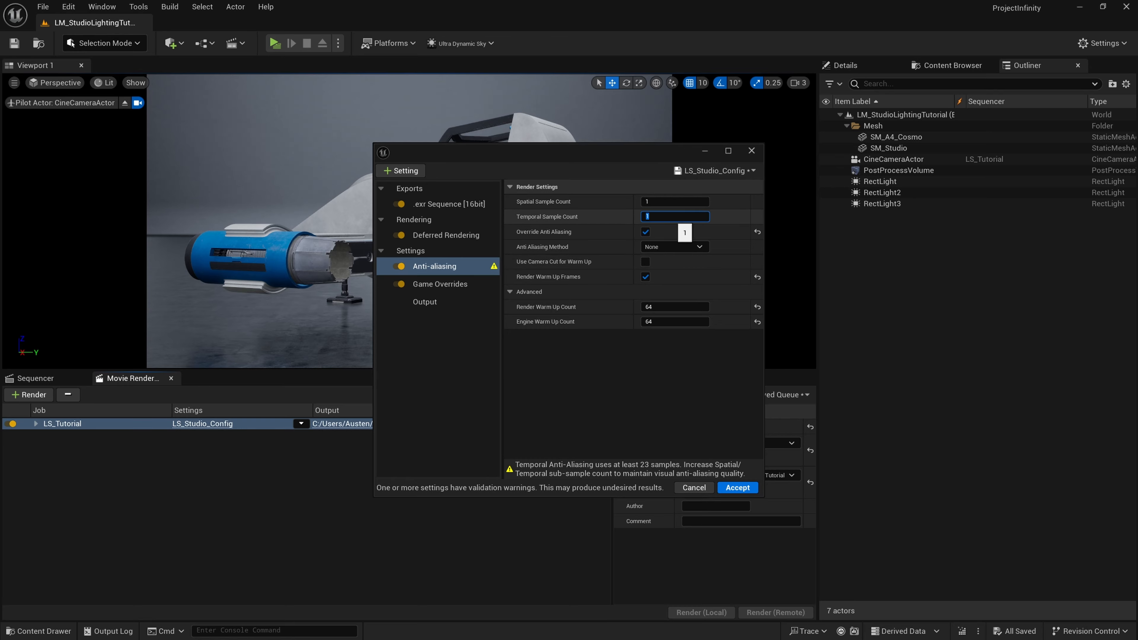
{"action": "type", "text": "9"}
{"action": "left_click", "coordinate": [692, 247]}
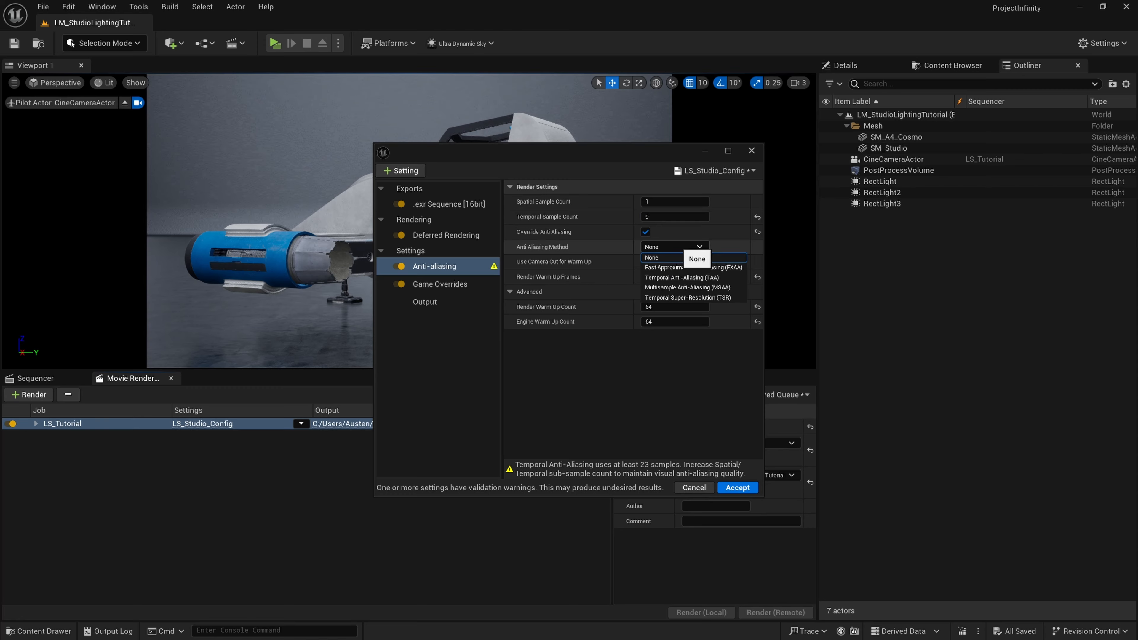
{"action": "left_click", "coordinate": [679, 246]}
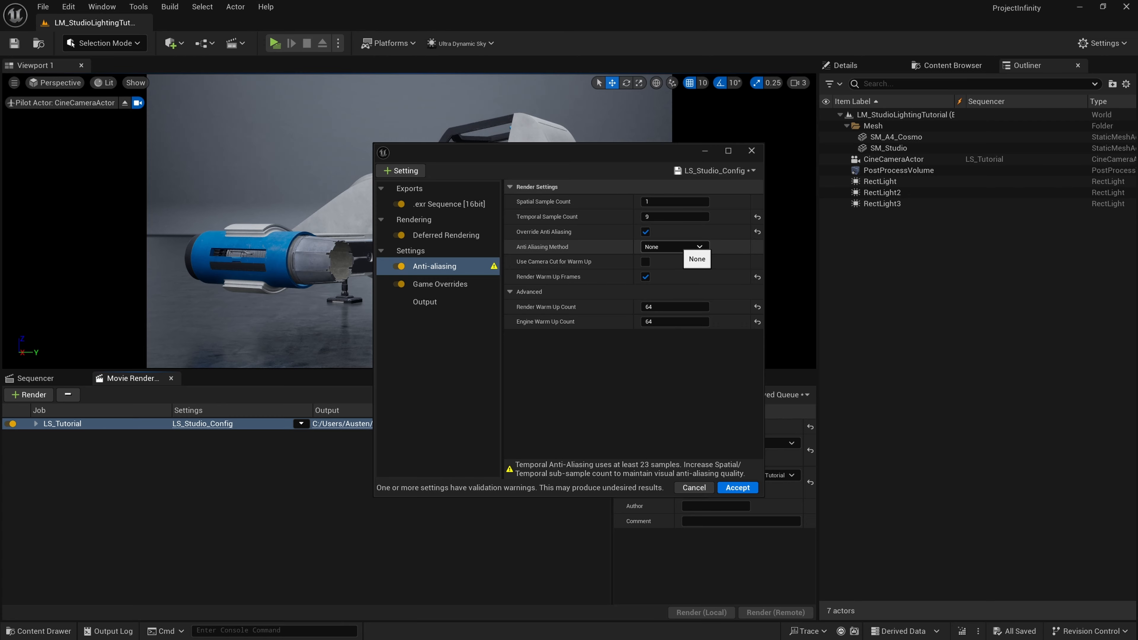